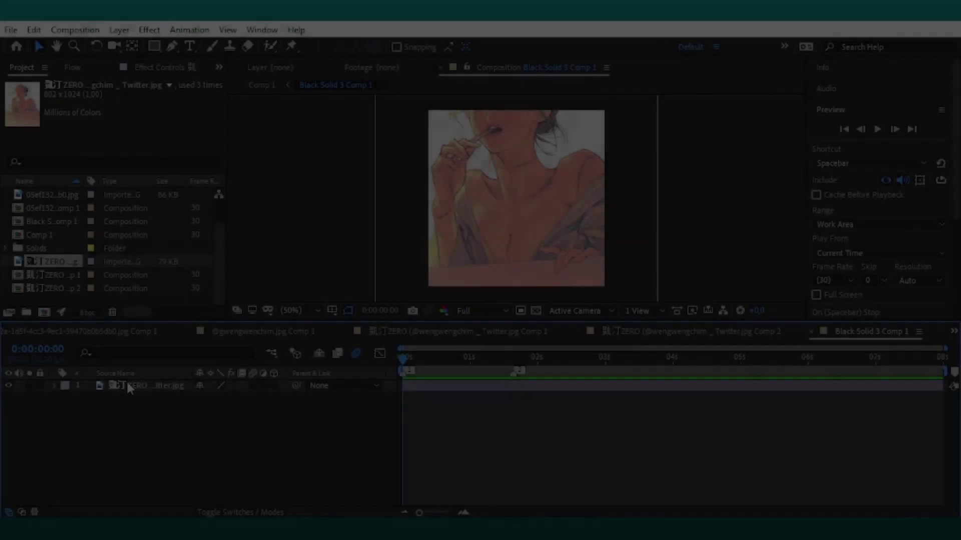
# - Scale down the photo layer to fit the frame and set its position to 236, 345
pyautogui.press('p')
pyautogui.moveTo(224, 398); pyautogui.dragTo(193, 399)
pyautogui.press('s')
pyautogui.moveTo(237, 398)
pyautogui.mouseDown()
pyautogui.moveTo(230, 403)
pyautogui.moveTo(235, 396)
pyautogui.mouseUp()
pyautogui.press('p')
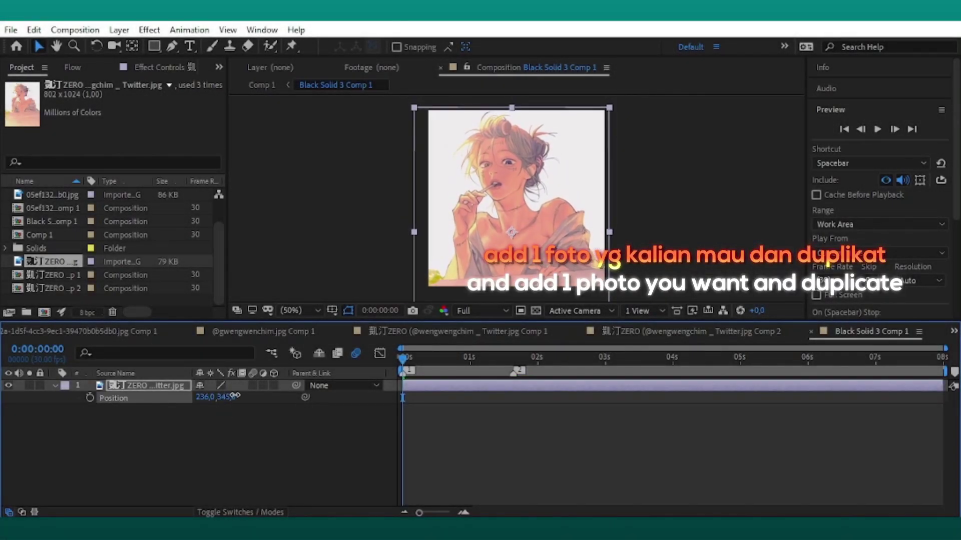
# - Duplicate the photo layer and pre-compose each copy separately, moving all attributes into its new composition
pyautogui.hotkey('ctrl', 'd')
pyautogui.rightClick(422, 392)
pyautogui.click(498, 460)
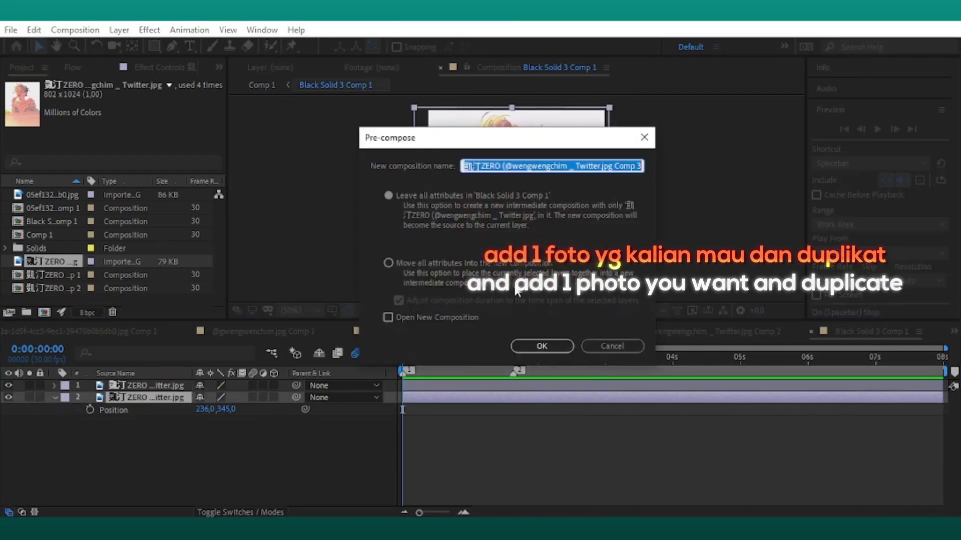
pyautogui.click(534, 260)
pyautogui.click(544, 339)
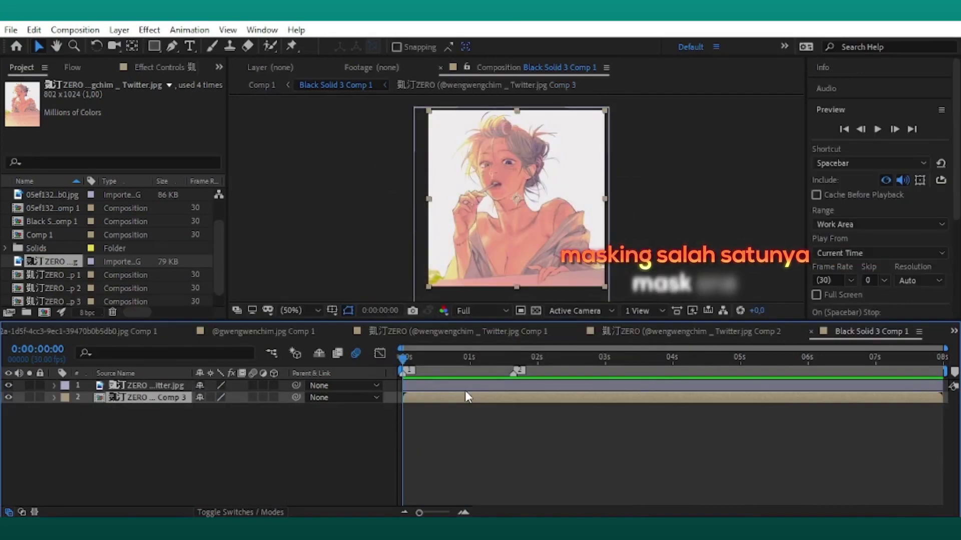
pyautogui.rightClick(465, 391)
pyautogui.click(520, 457)
pyautogui.click(529, 346)
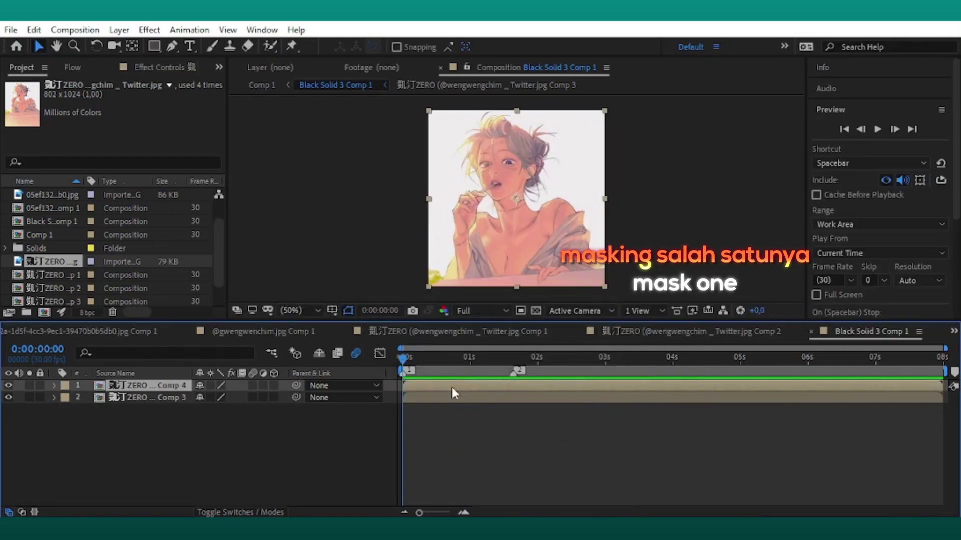
# - Open the upper photo pre-comp and trace a Pen mask around the woman's hair, arms and shoulders
pyautogui.doubleClick(451, 387)
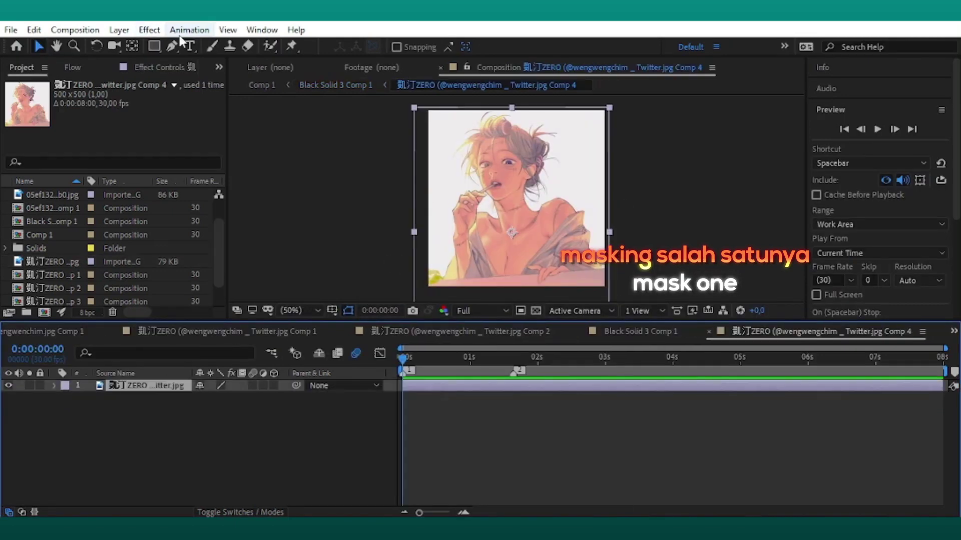
pyautogui.click(189, 46)
pyautogui.click(172, 46)
pyautogui.scroll(-2, 508, 277)
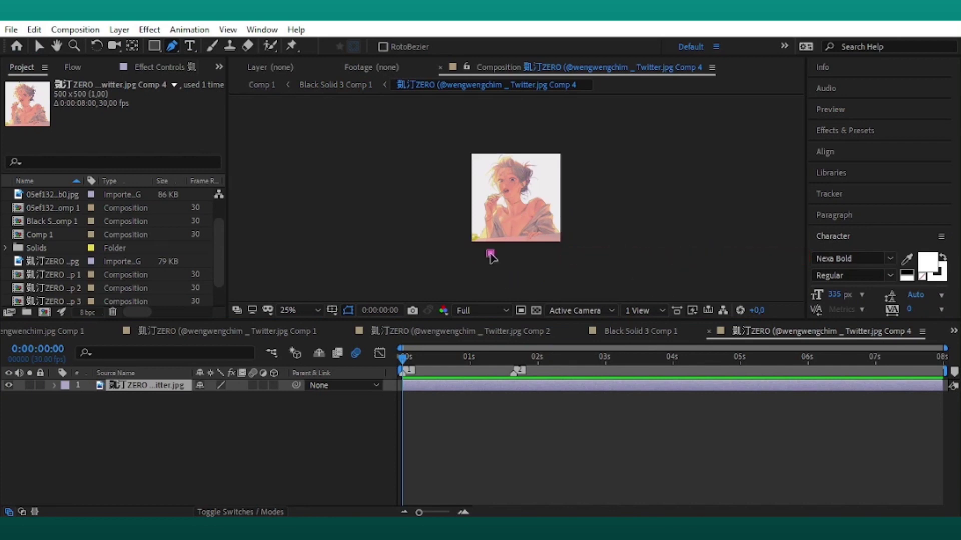
pyautogui.scroll(2, 492, 257)
pyautogui.scroll(3, 522, 207)
pyautogui.click(482, 204)
pyautogui.click(491, 171)
pyautogui.click(557, 168)
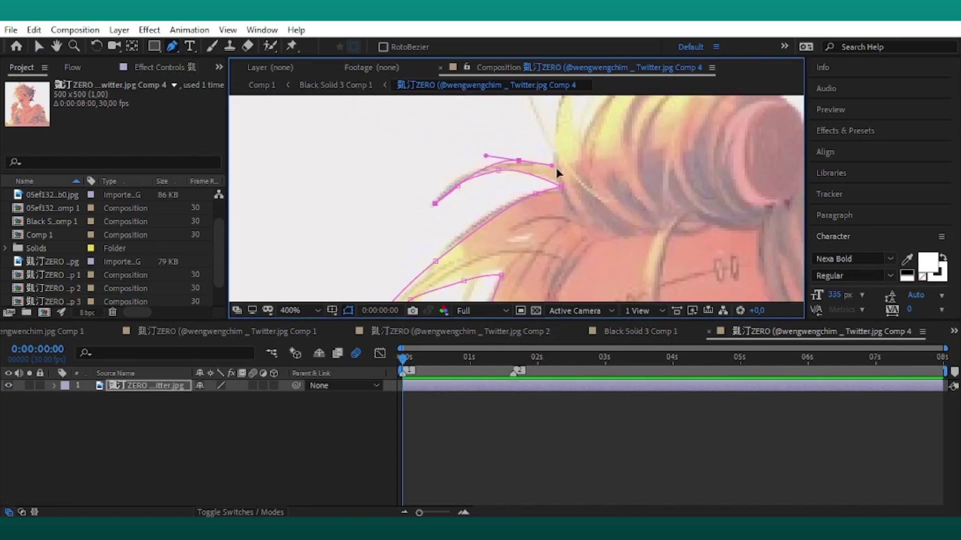
pyautogui.click(663, 178)
pyautogui.click(690, 129)
pyautogui.click(672, 182)
pyautogui.click(674, 220)
pyautogui.click(515, 228)
pyautogui.click(589, 286)
# - Complete the cutout by masking the background gaps inside the figure with Subtract masks, including the one beside her hand
pyautogui.click(300, 310)
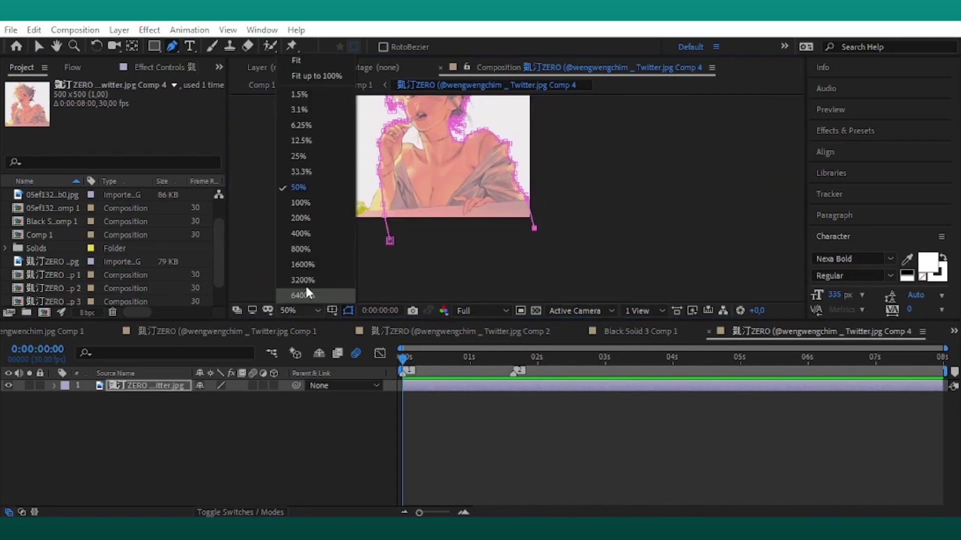
pyautogui.click(305, 249)
pyautogui.click(697, 157)
pyautogui.click(728, 228)
pyautogui.click(595, 296)
pyautogui.press('v')
pyautogui.hotkey('ctrl', 'd')
pyautogui.click(146, 398)
pyautogui.click(55, 398)
pyautogui.click(68, 411)
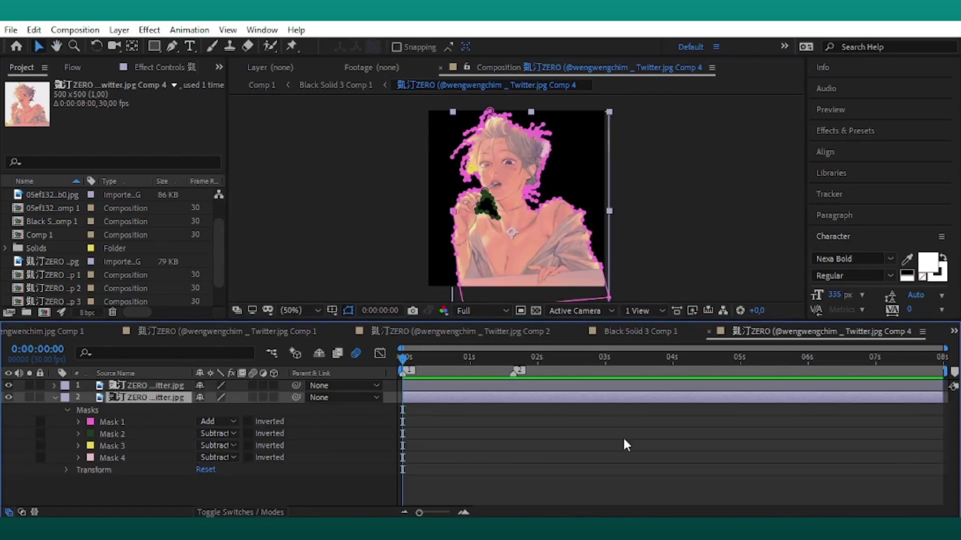
pyautogui.press('Delete')
# - Return to Black Solid 3 Comp 1 and add a null object above both photo pre-comps
pyautogui.click(953, 331)
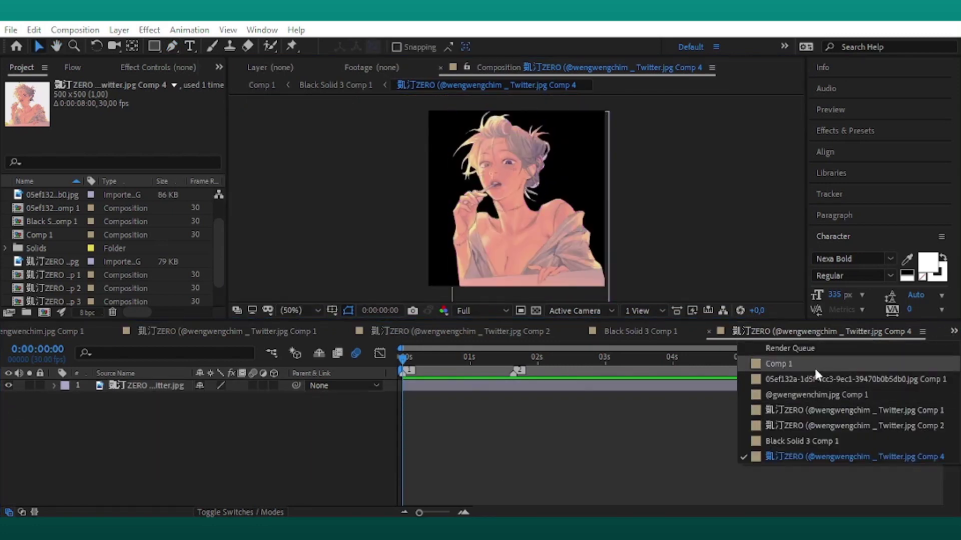
pyautogui.click(795, 439)
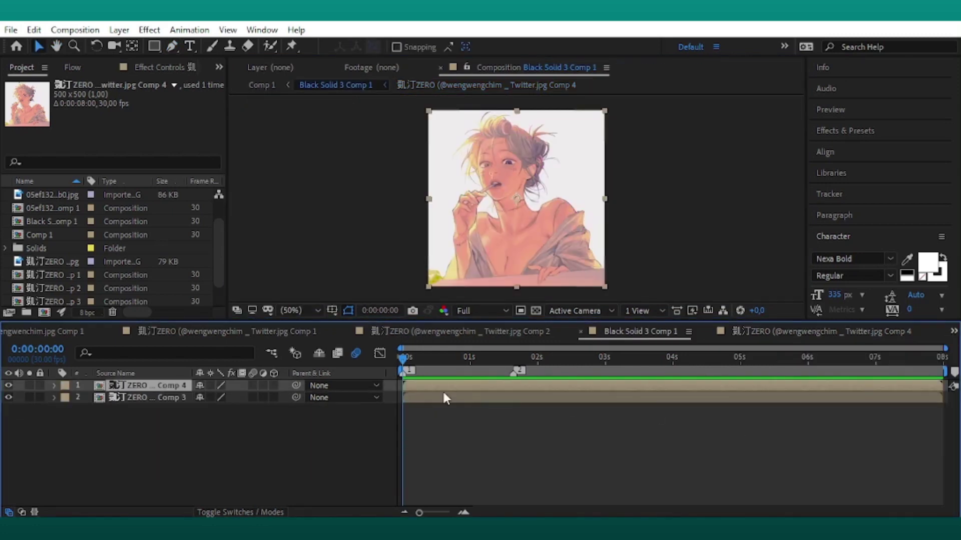
pyautogui.click(233, 415)
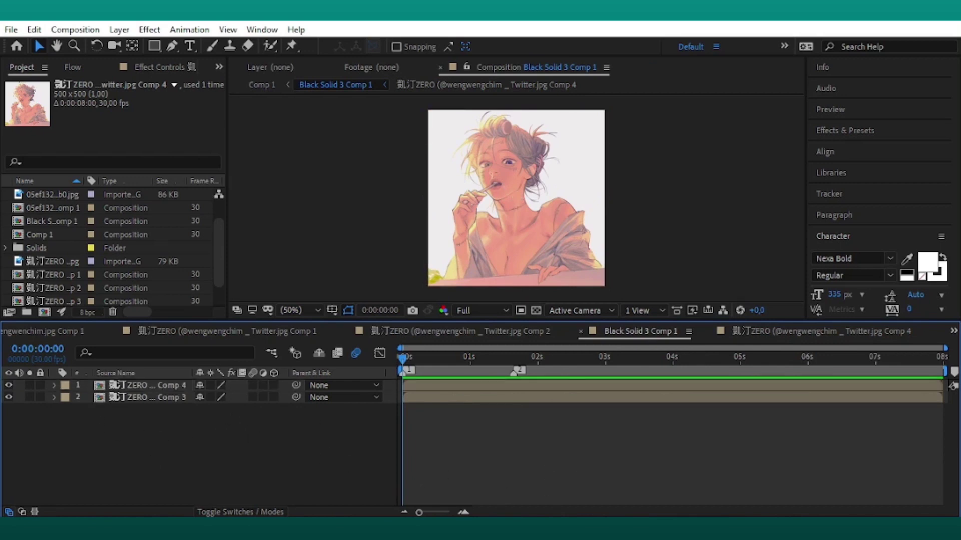
pyautogui.click(119, 30)
pyautogui.moveTo(139, 43)
pyautogui.click(392, 110)
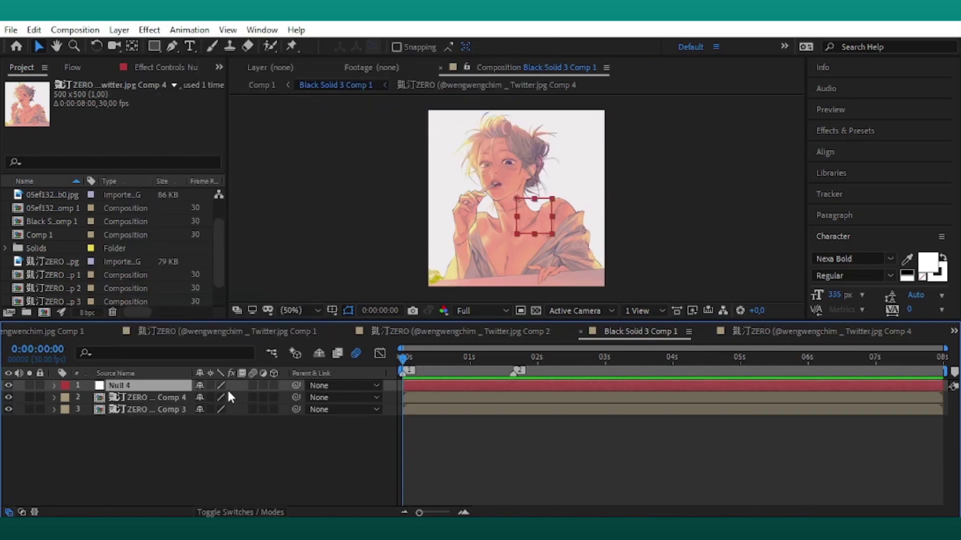
# - Enable motion blur and 3D on all three layers and parent both photo pre-comps to the null
pyautogui.moveTo(255, 386); pyautogui.dragTo(273, 410)
pyautogui.click(84, 399)
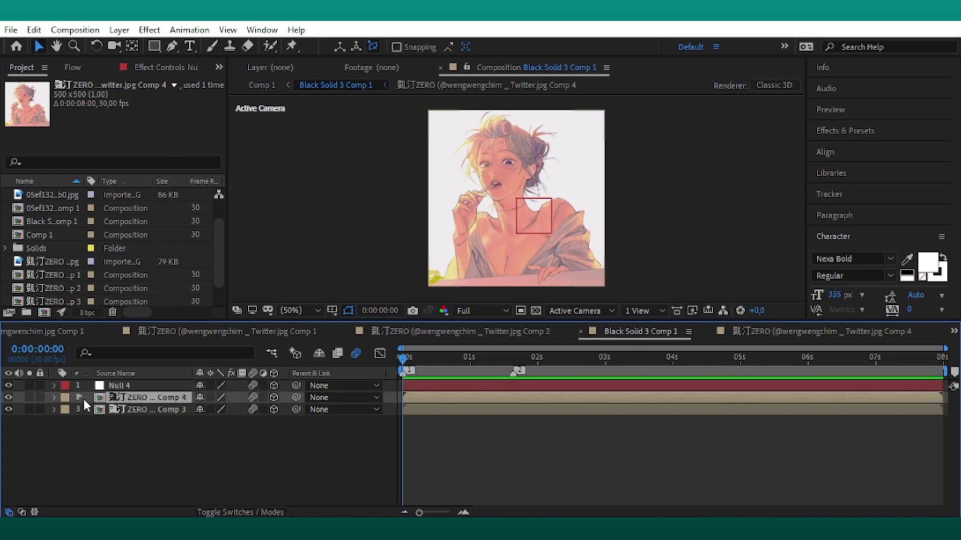
pyautogui.keyDown('shift'); pyautogui.click(85, 410); pyautogui.keyUp('shift')
# - Shorten the work area to just over one second and keyframe the null's Scale from 429% at frame 0 to normal size at 1:00
pyautogui.click(449, 389)
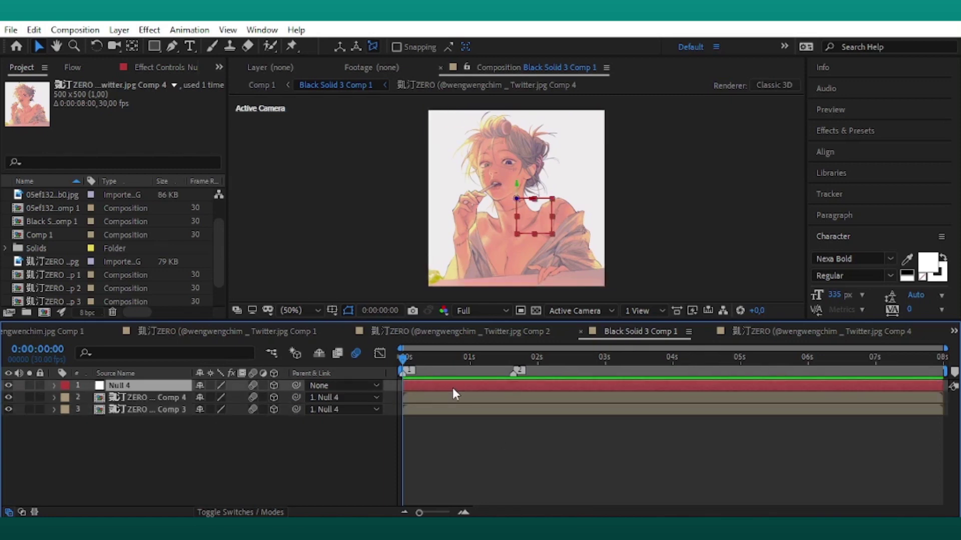
pyautogui.moveTo(945, 349); pyautogui.dragTo(605, 348)
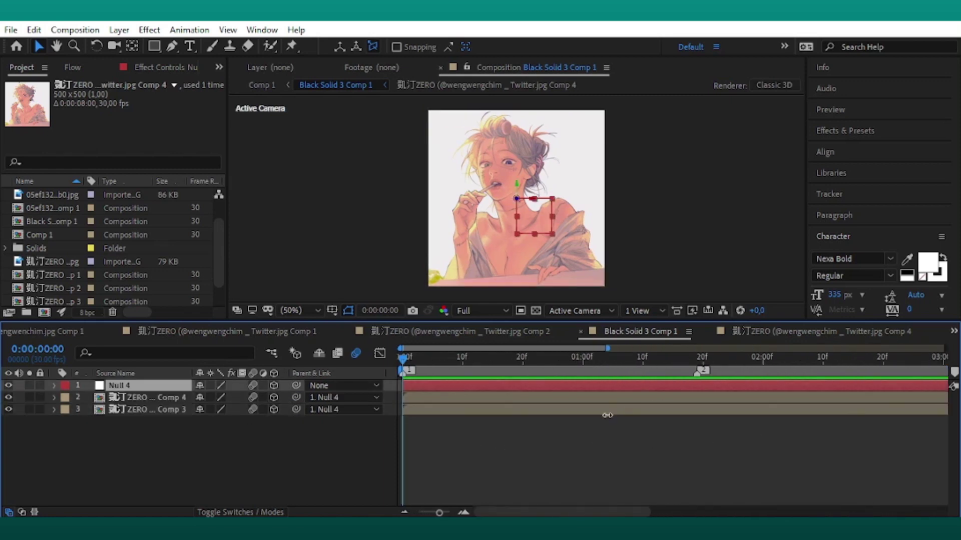
pyautogui.press('s')
pyautogui.moveTo(400, 398); pyautogui.dragTo(584, 399)
pyautogui.click(602, 396)
pyautogui.click(606, 397)
pyautogui.moveTo(261, 398); pyautogui.dragTo(502, 399)
pyautogui.moveTo(602, 402); pyautogui.dragTo(401, 397)
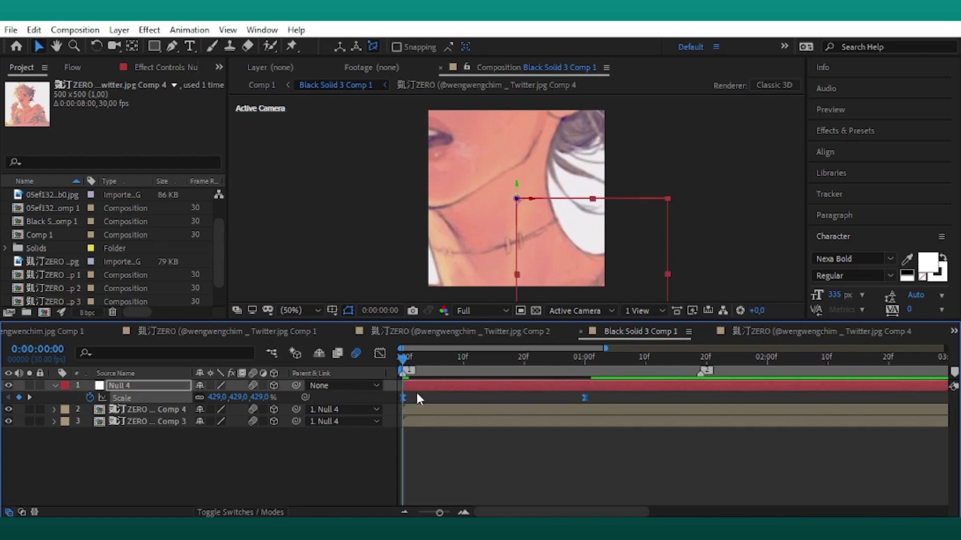
# - Apply Easy Ease to the null's Scale keyframes, shape the value graph into a steep initial drop with a long ease-out, and preview it
pyautogui.press('F9')
pyautogui.click(380, 353)
pyautogui.rightClick(474, 406)
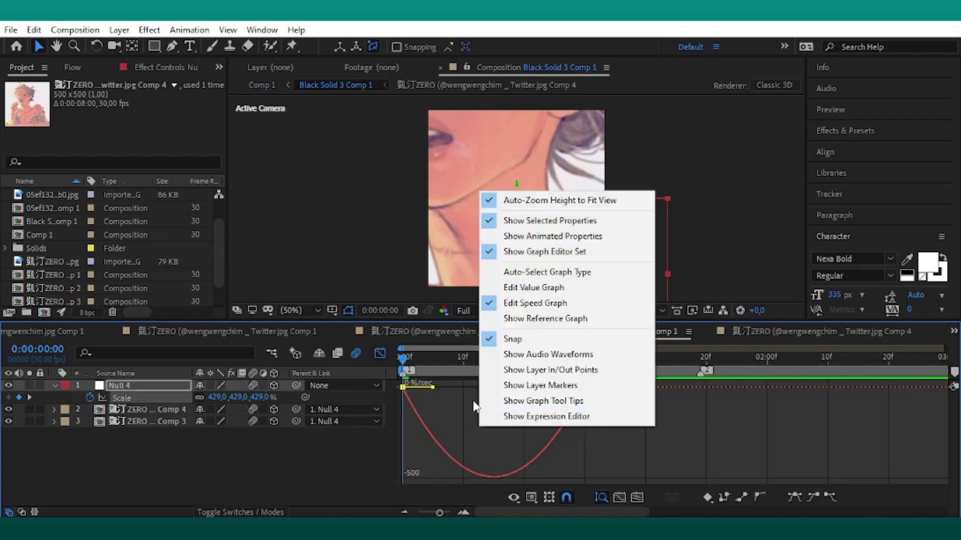
pyautogui.click(533, 287)
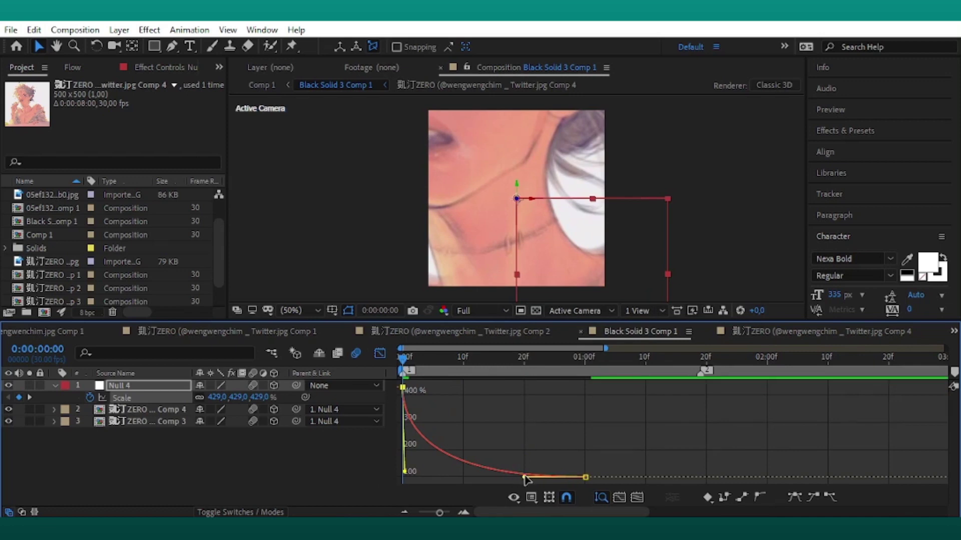
pyautogui.moveTo(524, 477); pyautogui.dragTo(419, 479)
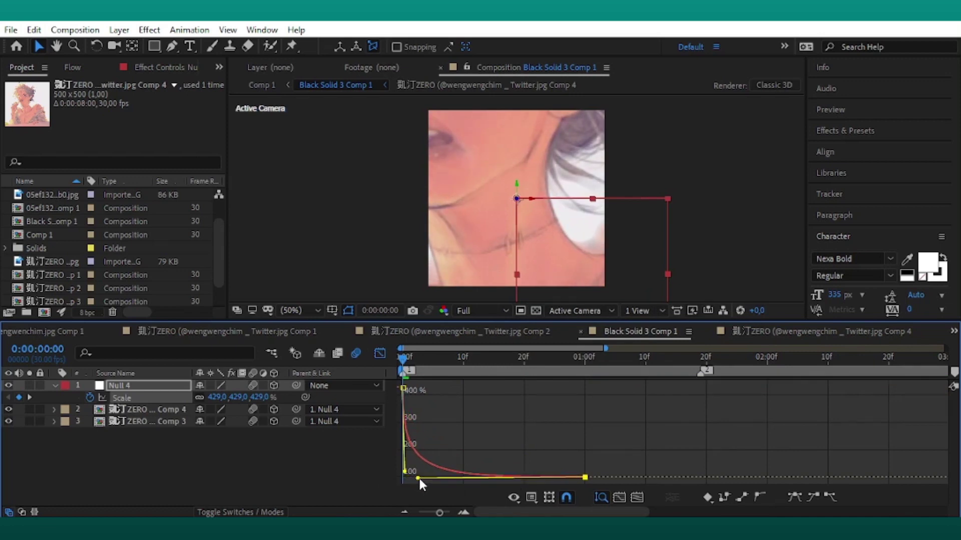
pyautogui.press('space')
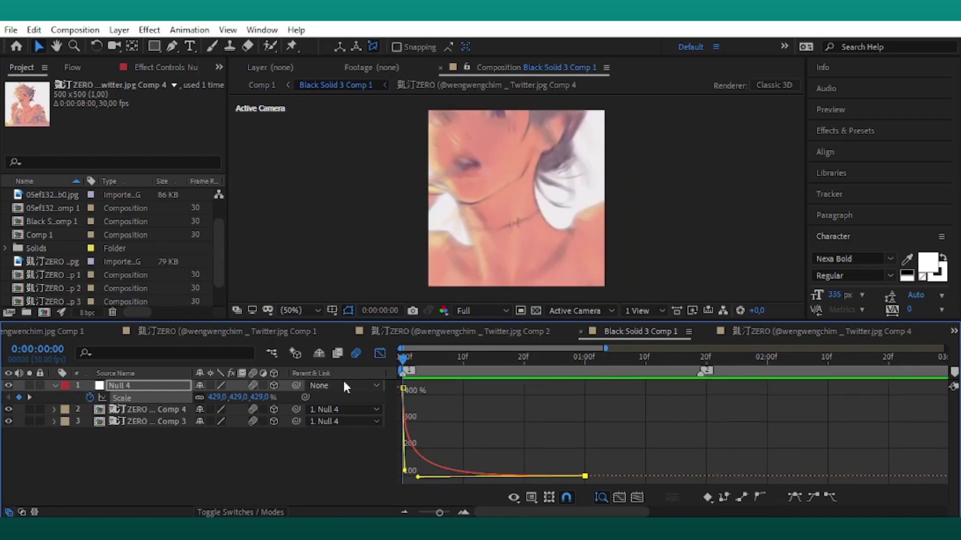
pyautogui.click(380, 353)
# - Keyframe the null's Y Rotation from 0° at frame 0 to 70° at frame 14
pyautogui.click(421, 385)
pyautogui.press('r')
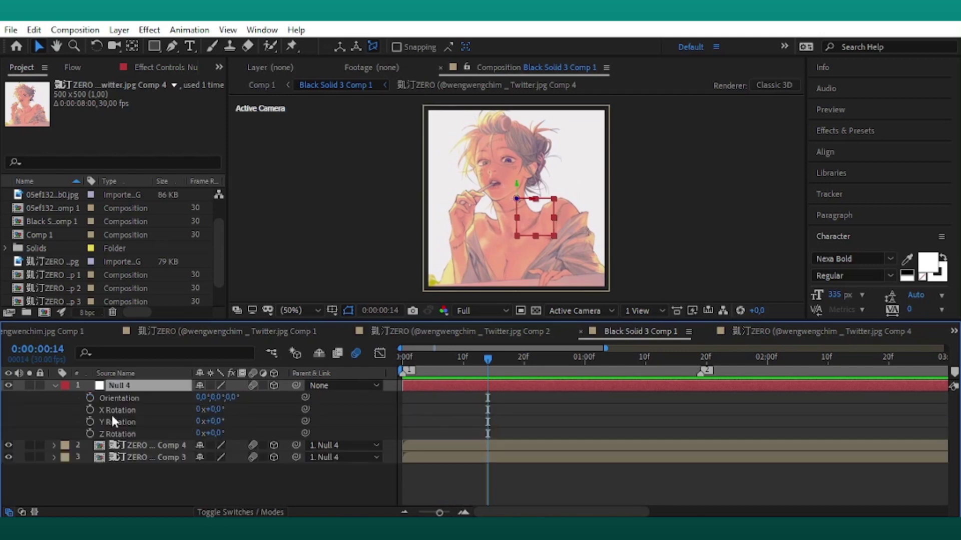
pyautogui.click(90, 422)
pyautogui.press('u')
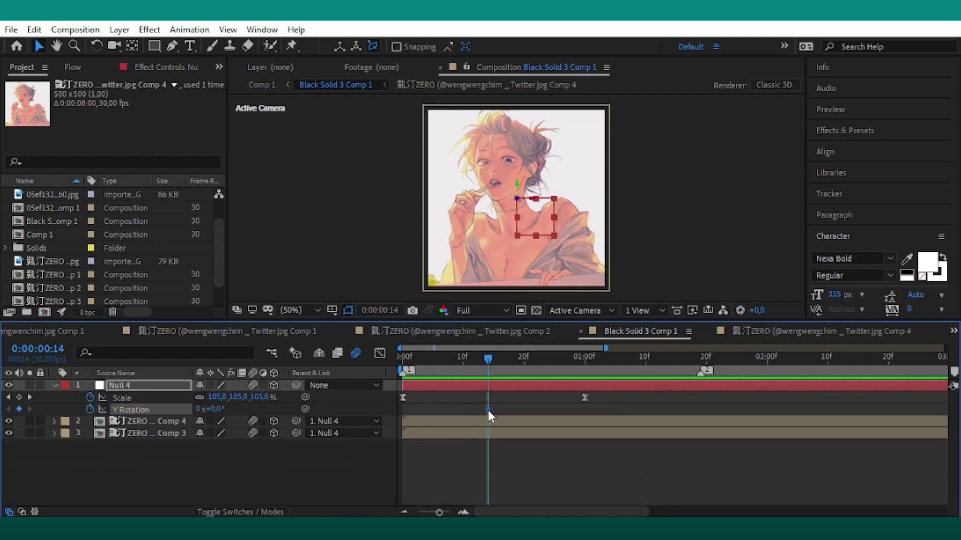
pyautogui.moveTo(215, 410); pyautogui.dragTo(288, 408)
pyautogui.click(221, 408)
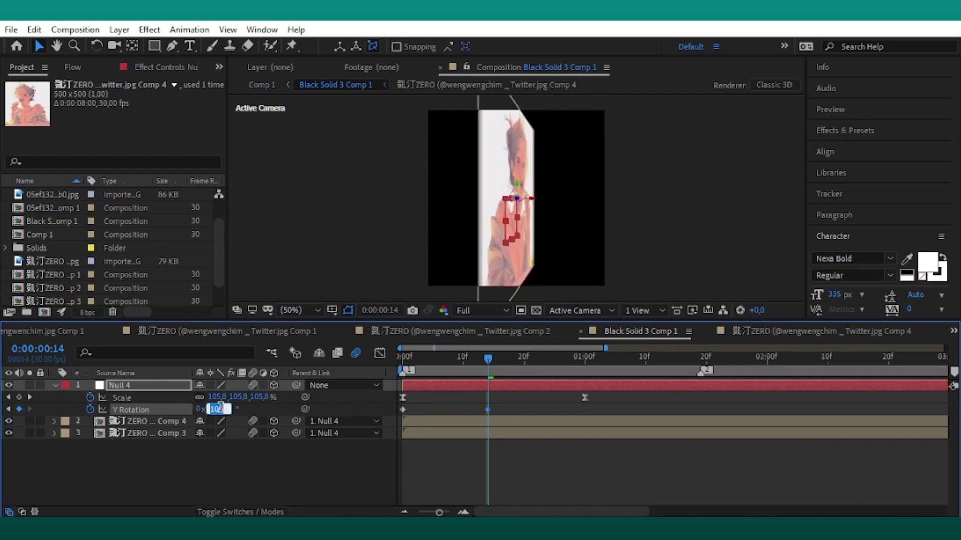
pyautogui.write('70')
pyautogui.click(428, 445)
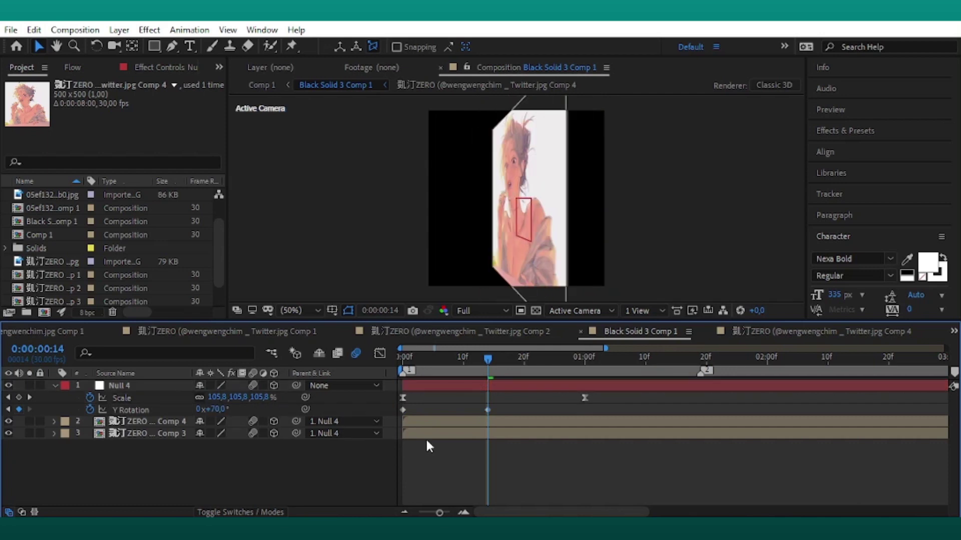
# - Extend the null's Y Rotation to end at 1:00 with Easy Ease, bending its value curve below zero before a steep final rise
pyautogui.moveTo(483, 410); pyautogui.dragTo(400, 418)
pyautogui.press('F9')
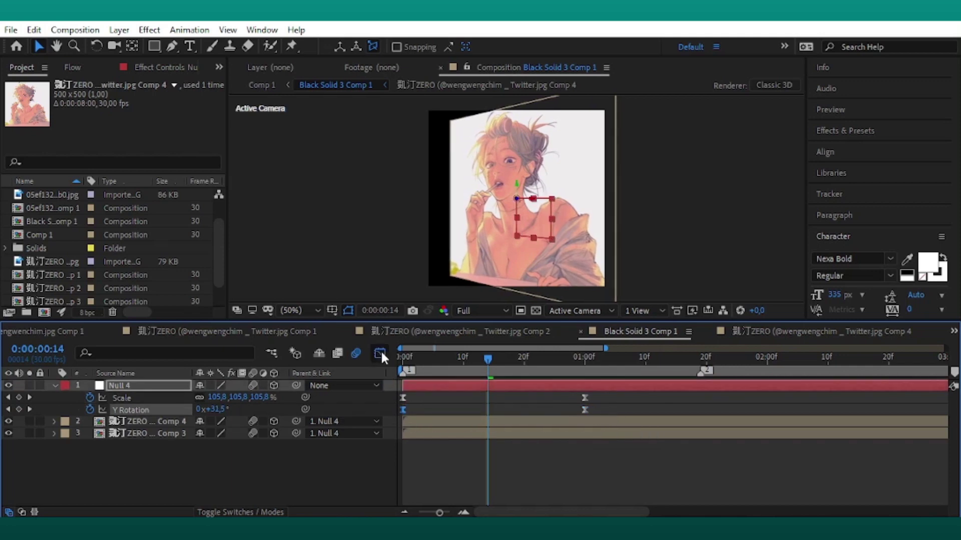
pyautogui.click(379, 353)
pyautogui.moveTo(526, 389); pyautogui.dragTo(629, 491)
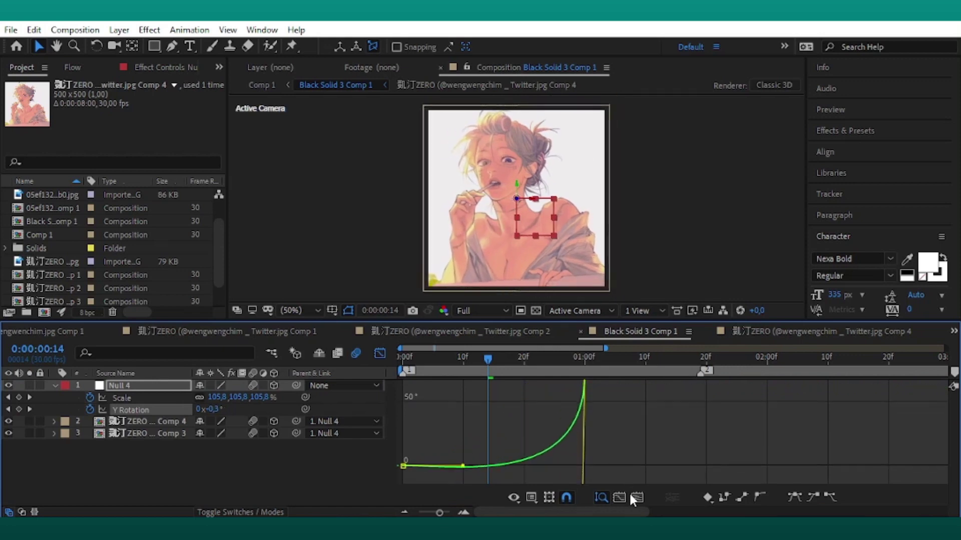
pyautogui.moveTo(462, 450); pyautogui.dragTo(575, 475)
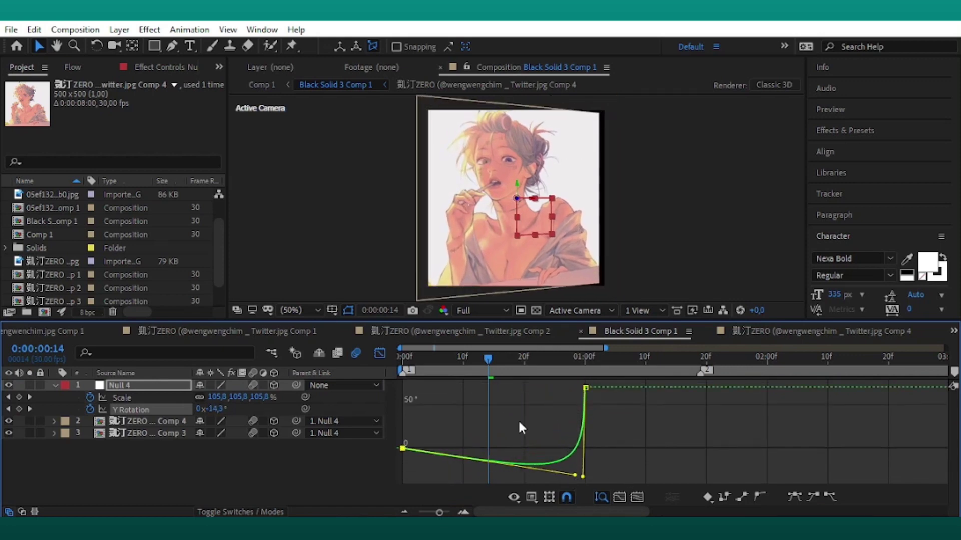
pyautogui.press('Home')
pyautogui.press('space')
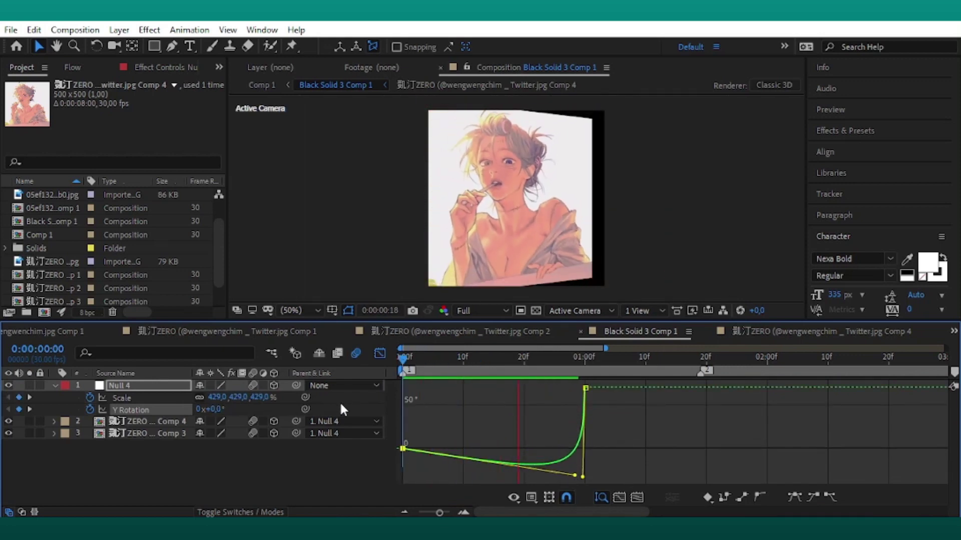
pyautogui.click(378, 353)
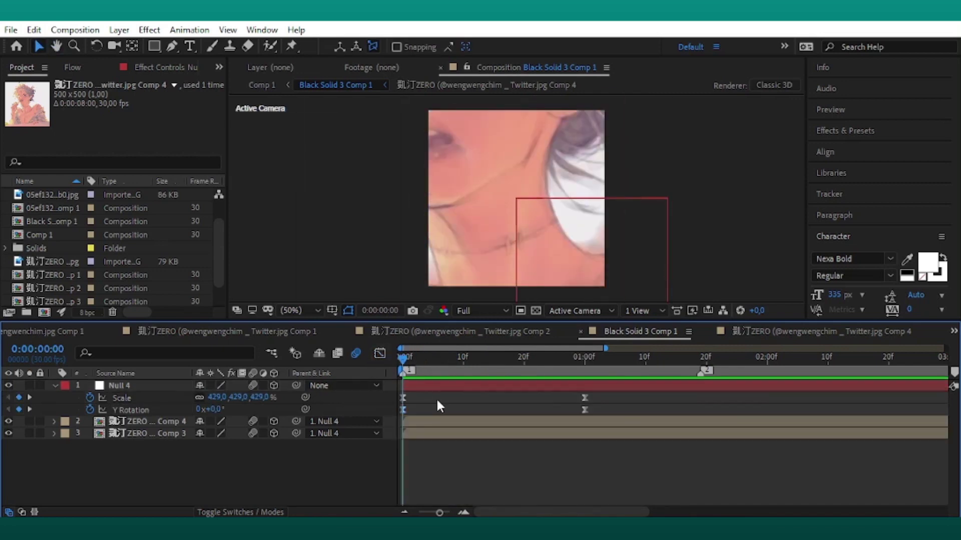
# - Move the null's first Y Rotation keyframe to frame 11 and set starting Position keyframes there on both photo pre-comps
pyautogui.press('space')
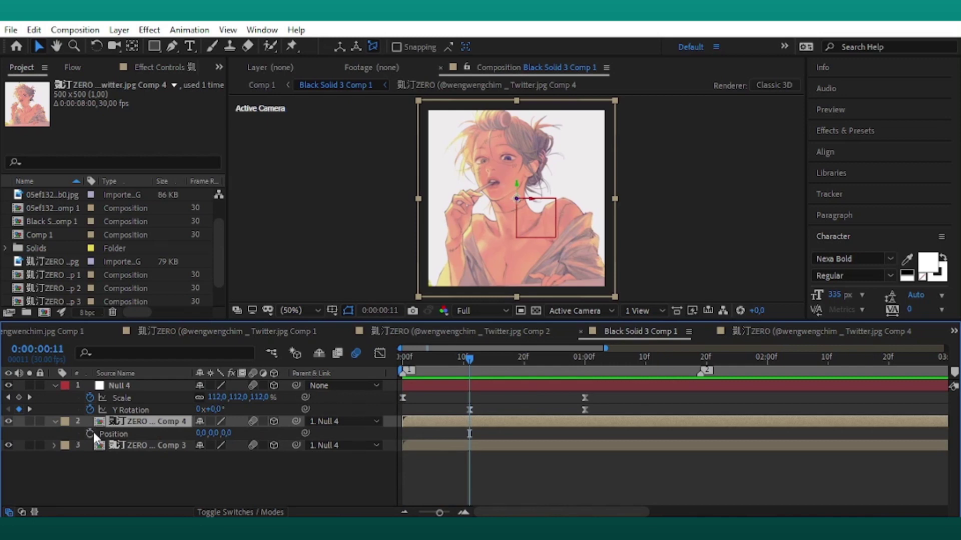
pyautogui.click(90, 433)
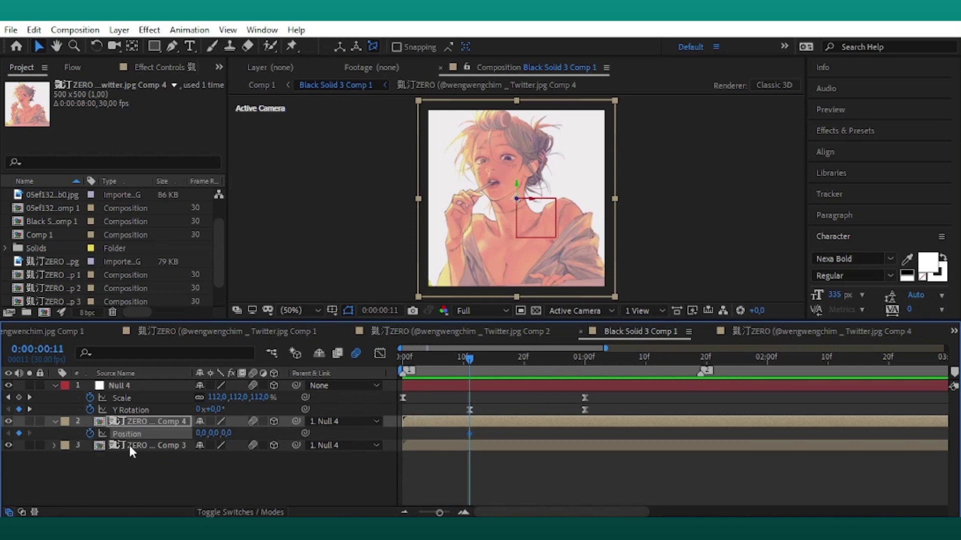
pyautogui.click(128, 444)
pyautogui.press('p')
pyautogui.click(90, 457)
# - At frame 23, set the Z position to -45 for the upper photo pre-comp and 45 for the lower one
pyautogui.moveTo(470, 415); pyautogui.dragTo(543, 383)
pyautogui.click(372, 466)
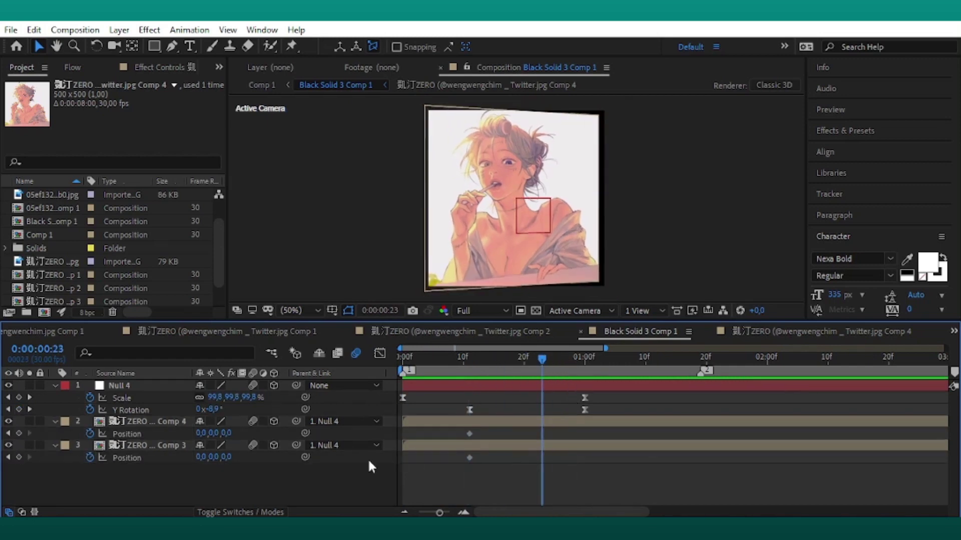
pyautogui.click(227, 434)
pyautogui.press('Return')
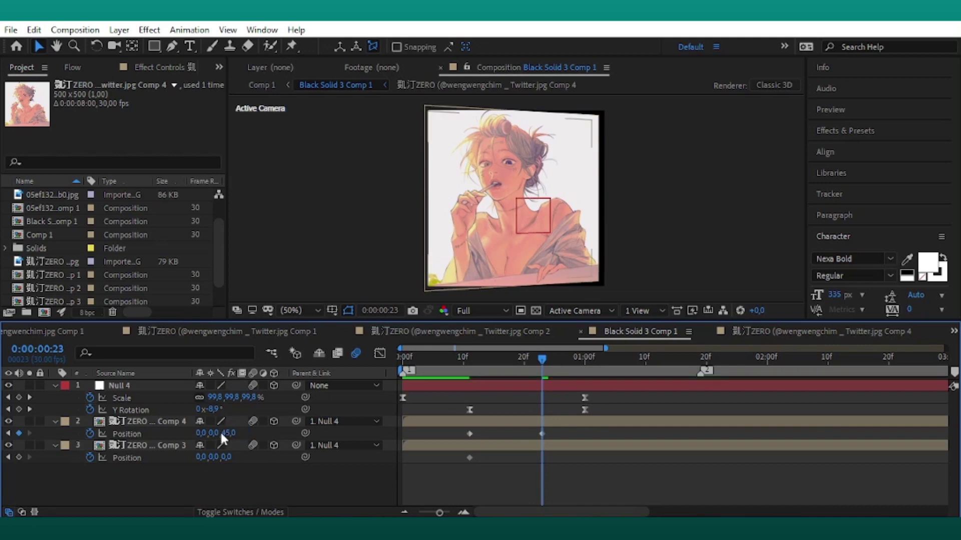
pyautogui.write('-')
pyautogui.press('Return')
pyautogui.write('45')
pyautogui.press('Return')
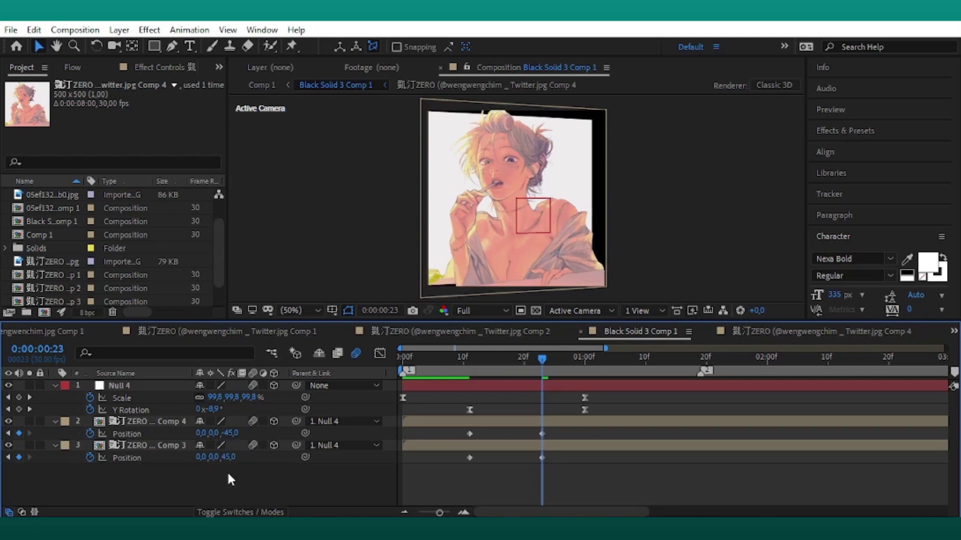
# - Keyframe the upper photo pre-comp's Scale from 100% at frame 11 to 93% at frame 23
pyautogui.click(178, 424)
pyautogui.press('s')
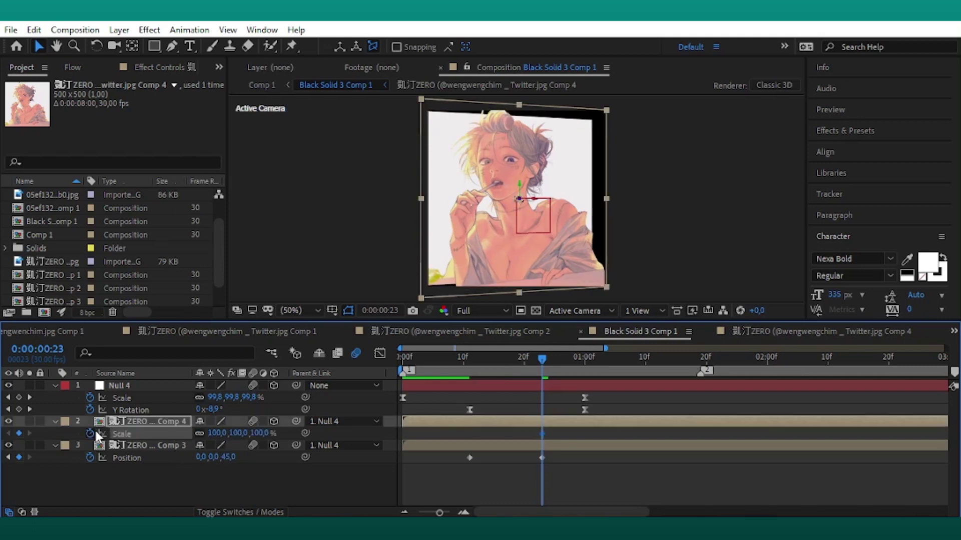
pyautogui.hotkey('shift', 'p')
pyautogui.moveTo(542, 445); pyautogui.dragTo(470, 448)
pyautogui.moveTo(253, 445); pyautogui.dragTo(256, 446)
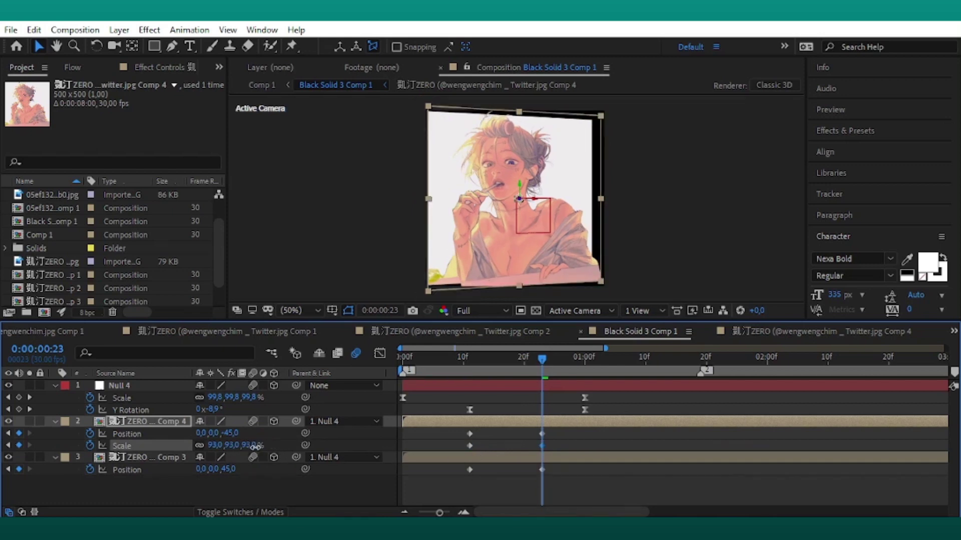
# - Move the frame 23 Position and Scale keyframes of both photo pre-comps to 1:00
pyautogui.moveTo(551, 428); pyautogui.dragTo(447, 477)
pyautogui.moveTo(625, 433); pyautogui.dragTo(582, 472)
pyautogui.moveTo(589, 432); pyautogui.dragTo(583, 434)
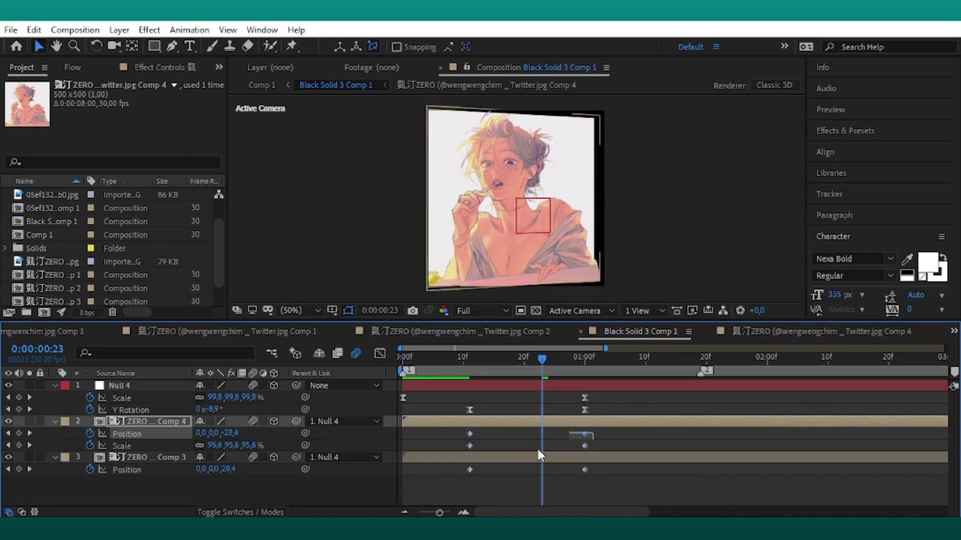
# - Apply Easy Ease to both pre-comps' Position and Scale keyframes and reshape their speed curves into an early peak with a long slowdown
pyautogui.click(380, 353)
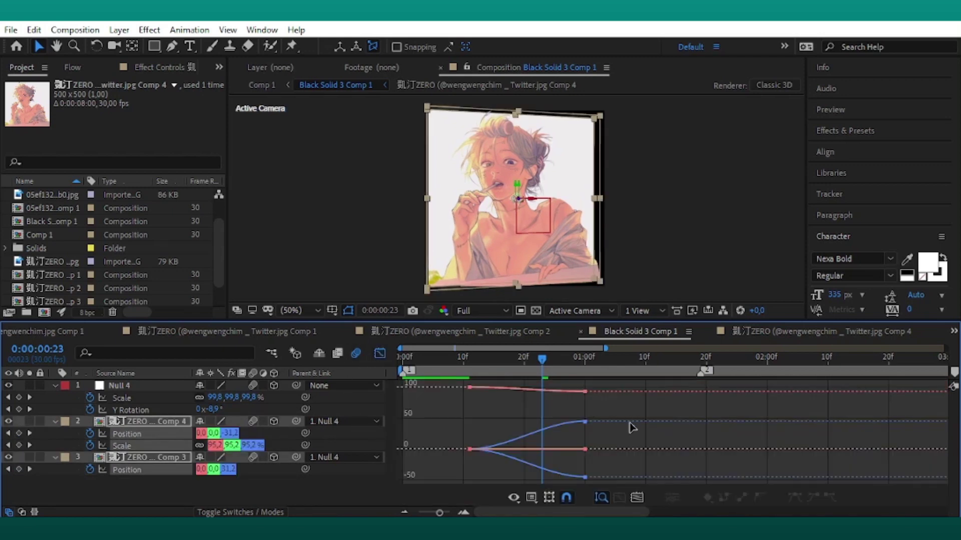
pyautogui.rightClick(597, 426)
pyautogui.click(631, 293)
pyautogui.moveTo(619, 388); pyautogui.dragTo(465, 495)
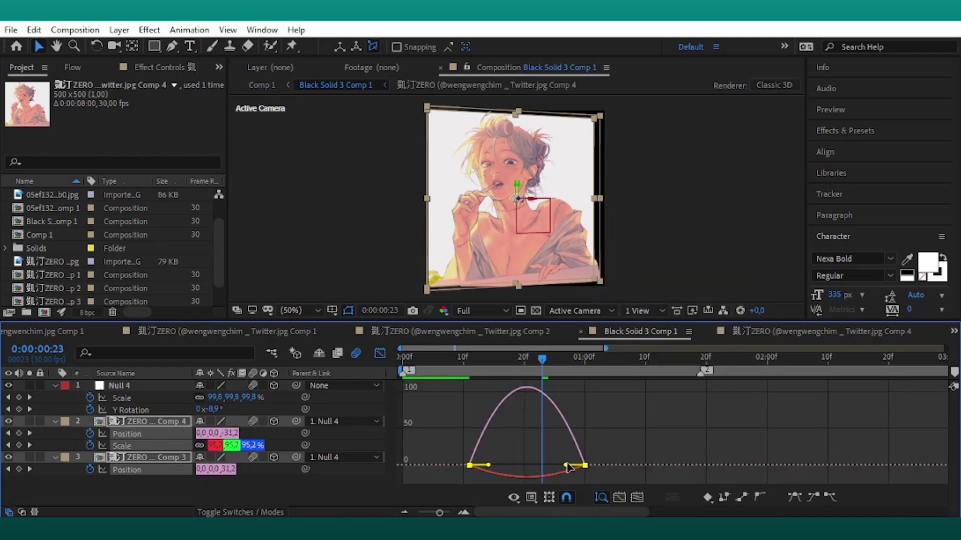
pyautogui.moveTo(566, 465); pyautogui.dragTo(501, 459)
pyautogui.click(511, 359)
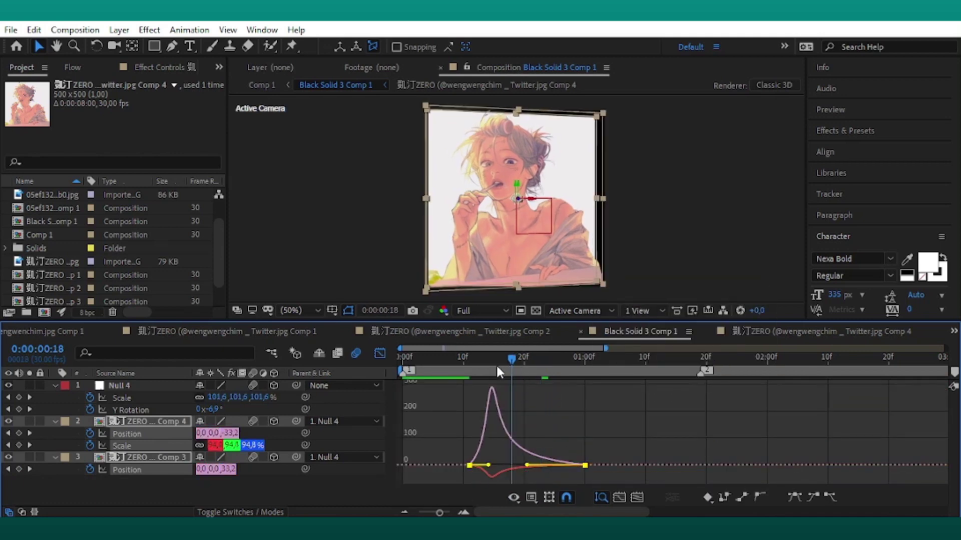
pyautogui.click(379, 353)
# - Set the lower photo pre-comp's Z position to 0 at 1:00 and delete both of its Position keyframes
pyautogui.moveTo(518, 356); pyautogui.dragTo(585, 413)
pyautogui.click(324, 471)
pyautogui.click(229, 469)
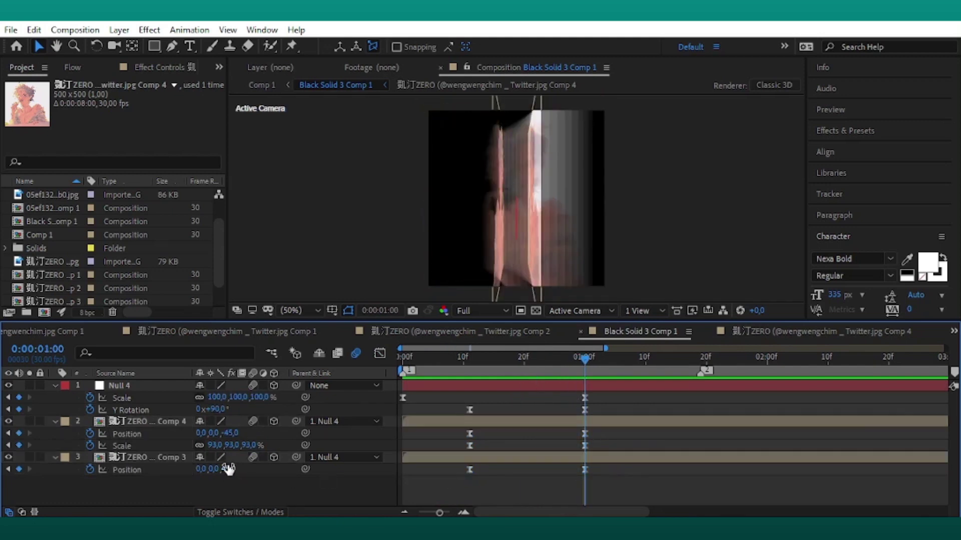
pyautogui.write('0')
pyautogui.press('Return')
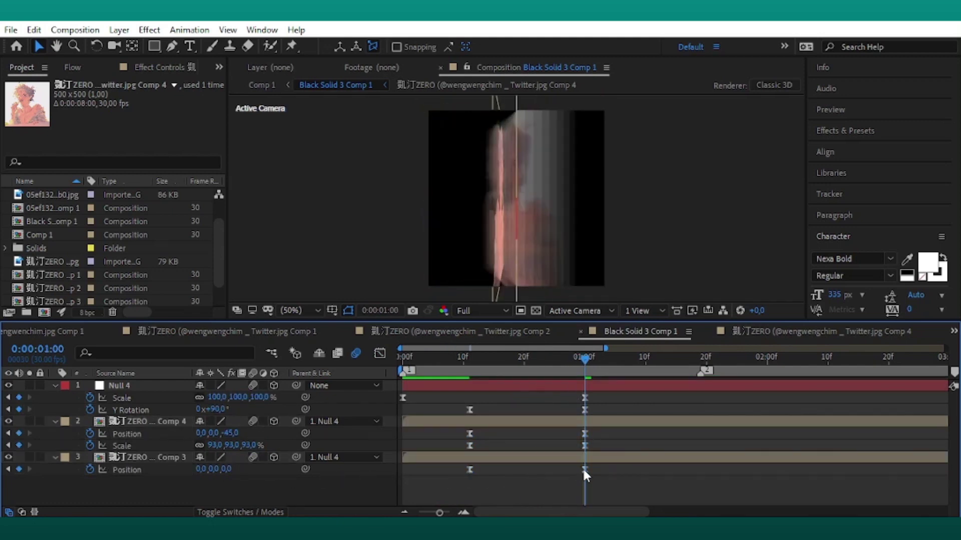
pyautogui.click(584, 470)
pyautogui.press('Delete')
pyautogui.click(479, 470)
pyautogui.click(469, 470)
pyautogui.press('Delete')
pyautogui.click(536, 371)
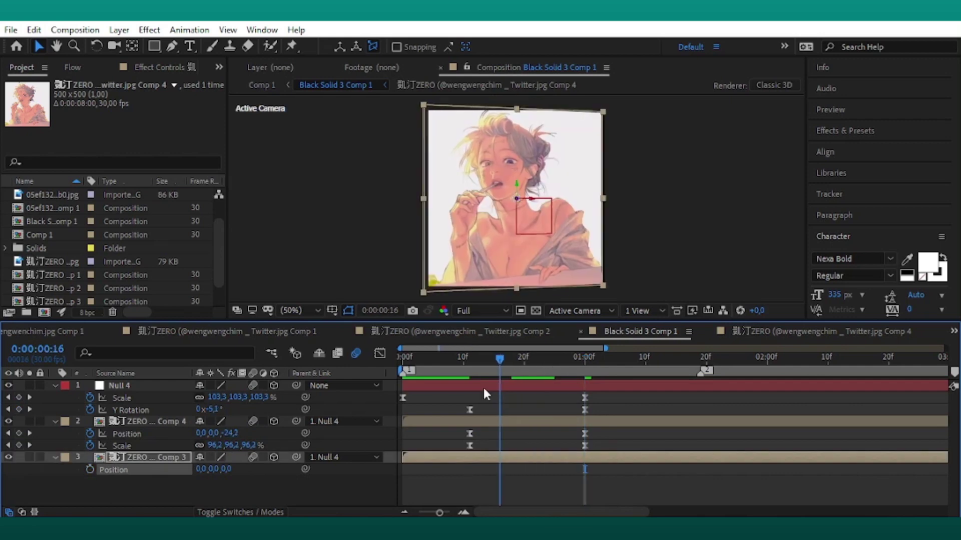
# - Create a white 500 × 500 px solid layer
pyautogui.click(119, 30)
pyautogui.moveTo(140, 44)
pyautogui.click(565, 62)
pyautogui.click(225, 405)
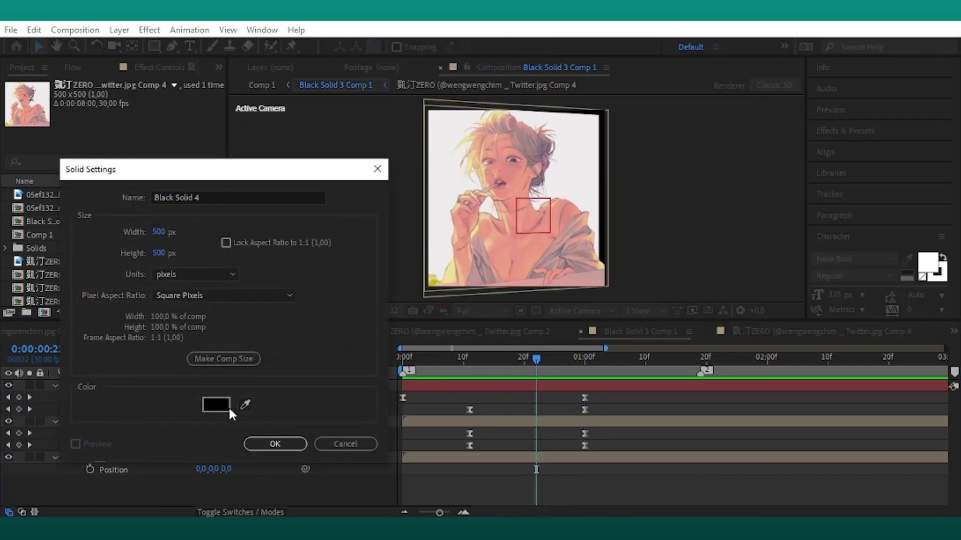
pyautogui.click(465, 278)
pyautogui.click(322, 391)
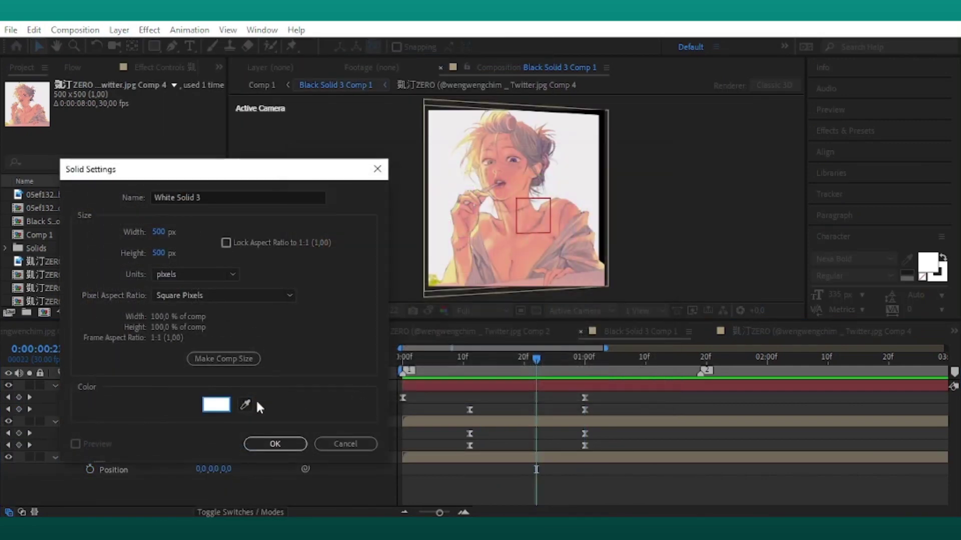
pyautogui.click(274, 443)
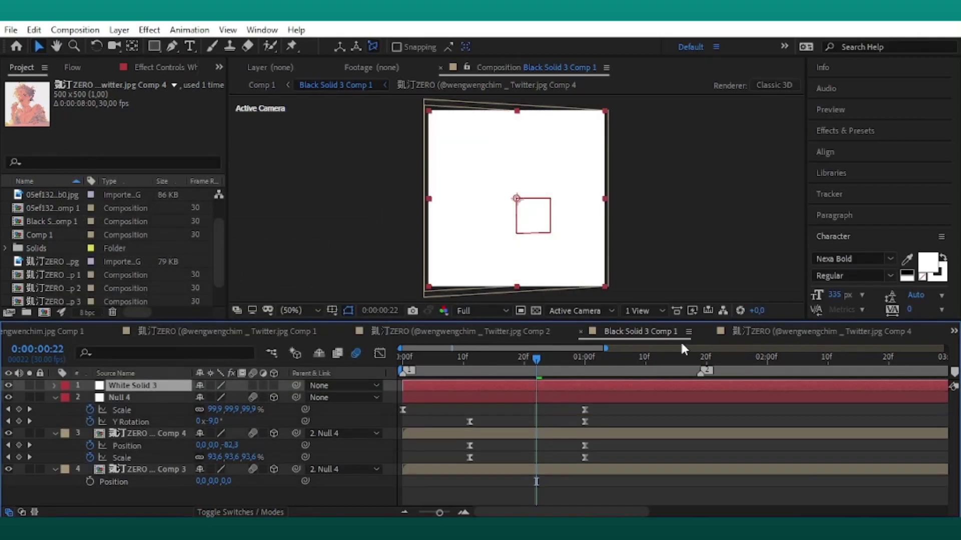
# - Apply the Grid effect to the white solid and set the grid's Anchor to 211, 210
pyautogui.click(844, 130)
pyautogui.click(860, 146)
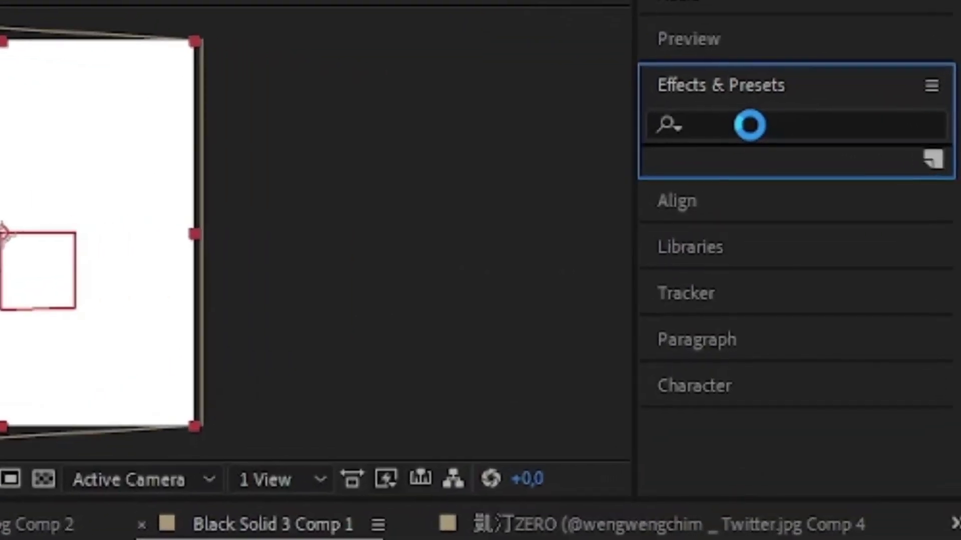
pyautogui.click(746, 120)
pyautogui.write('grid')
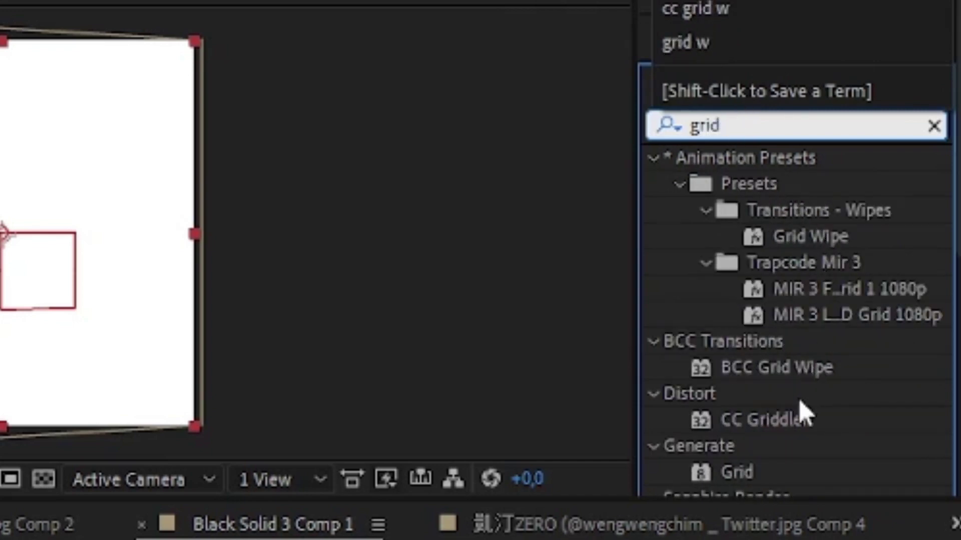
pyautogui.doubleClick(739, 473)
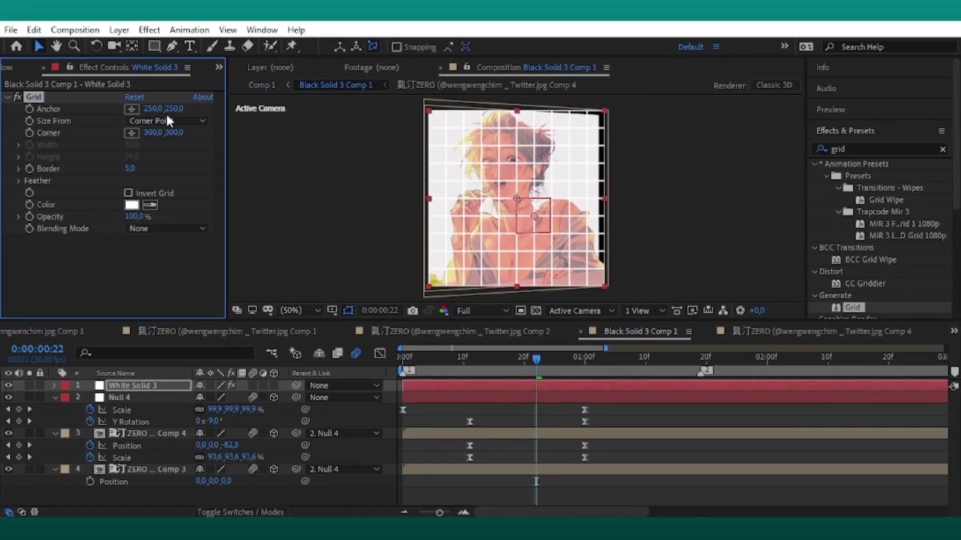
pyautogui.click(129, 387)
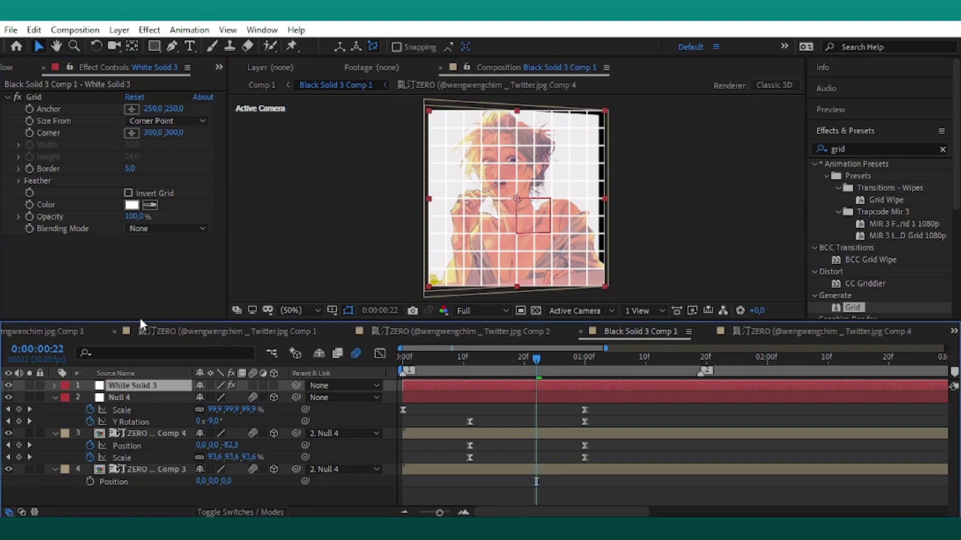
pyautogui.moveTo(152, 109); pyautogui.dragTo(59, 198)
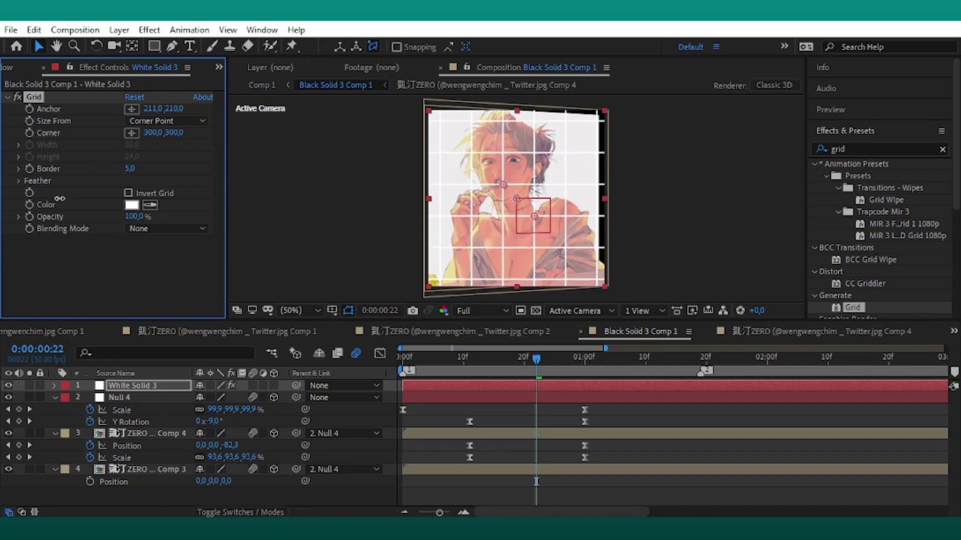
# - Place the white solid between the two photo pre-comps and parent it, as a 3D layer, to Null 4 at frame 0
pyautogui.moveTo(115, 386); pyautogui.dragTo(138, 453)
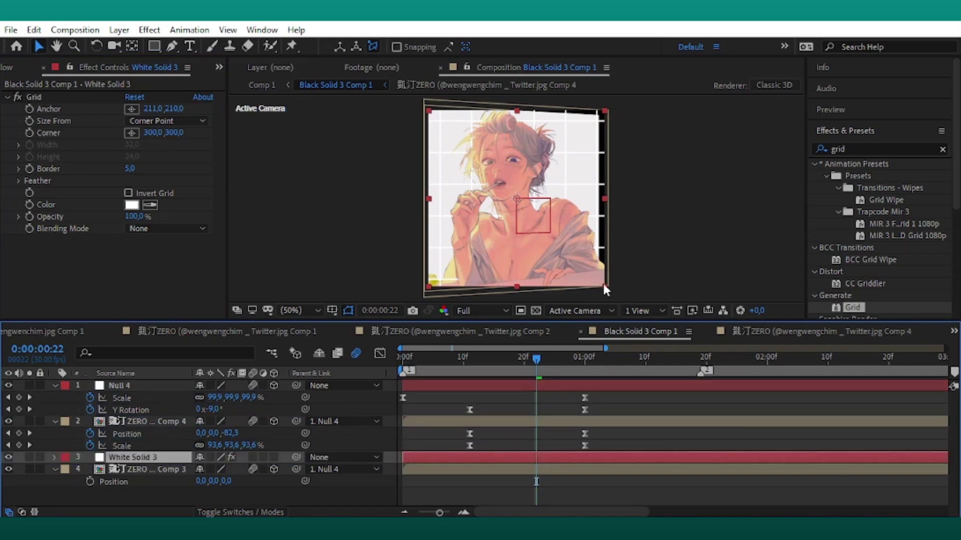
pyautogui.press('Home')
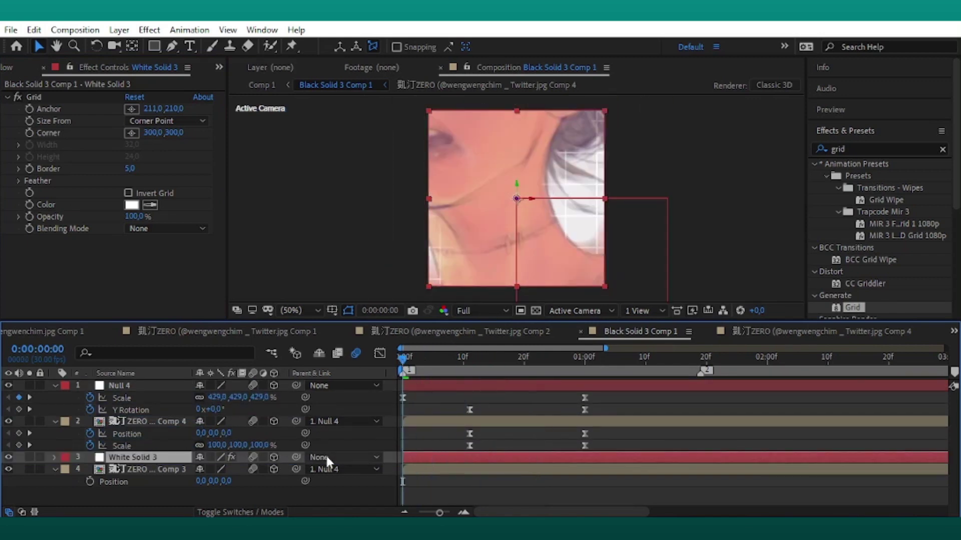
pyautogui.click(325, 457)
pyautogui.click(347, 395)
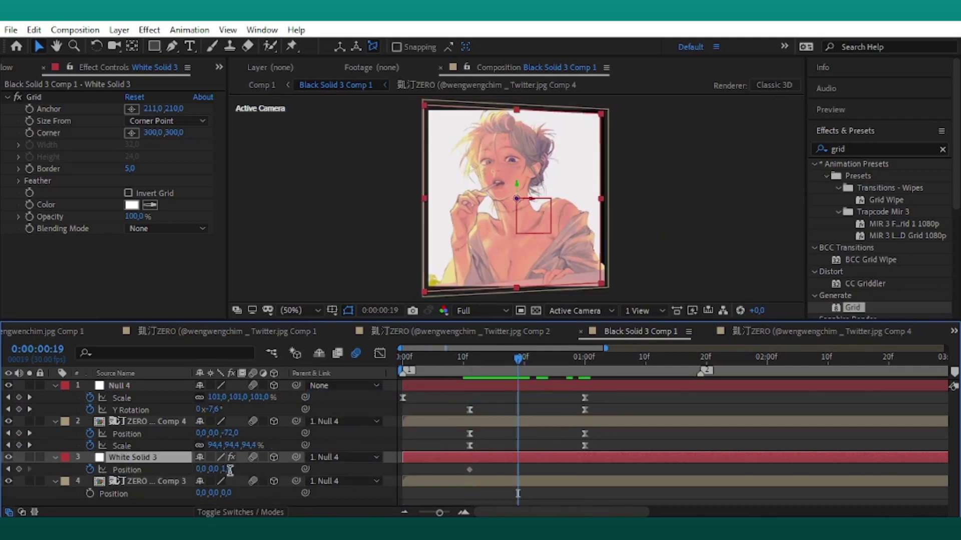
# - At frame 19, try a Z position of -25 for the white grid solid and settle on -3
pyautogui.click(230, 469)
pyautogui.write('-25')
pyautogui.press('Return')
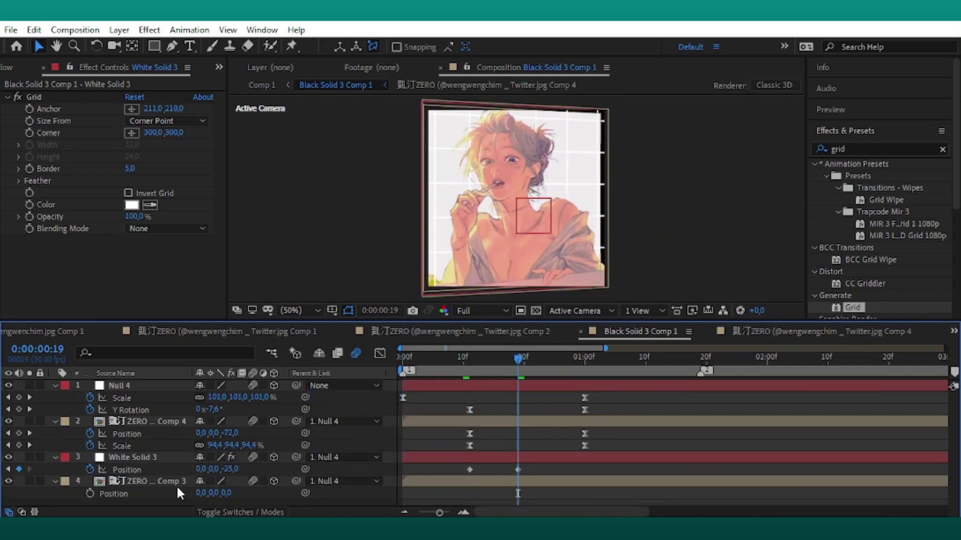
pyautogui.click(231, 469)
pyautogui.write('-3')
pyautogui.press('Return')
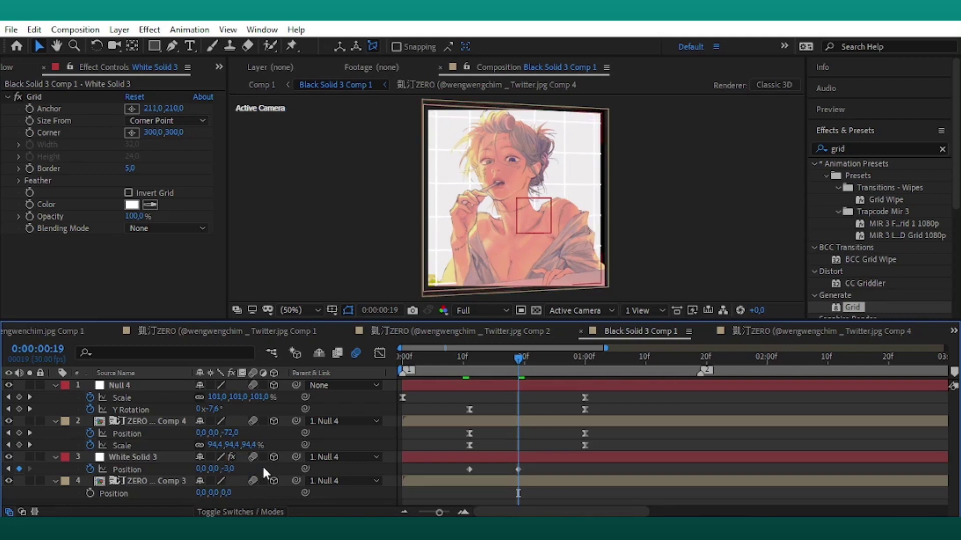
# - Move the grid solid's frame 19 Position keyframe to 1:00, apply Easy Ease, and shape its speed curve to slow down gradually
pyautogui.moveTo(519, 469); pyautogui.dragTo(445, 470)
pyautogui.press('F9')
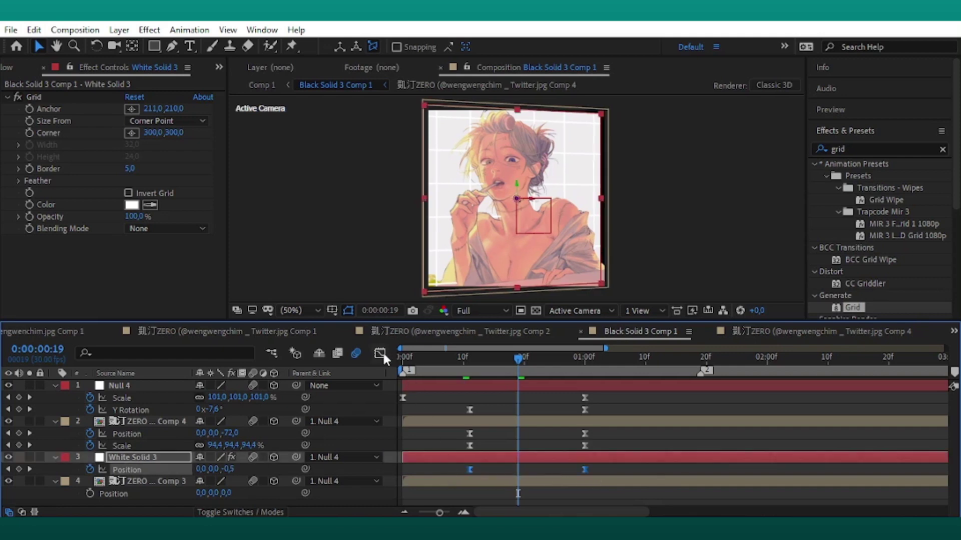
pyautogui.click(380, 354)
pyautogui.moveTo(610, 433); pyautogui.dragTo(461, 491)
pyautogui.moveTo(572, 470); pyautogui.dragTo(539, 477)
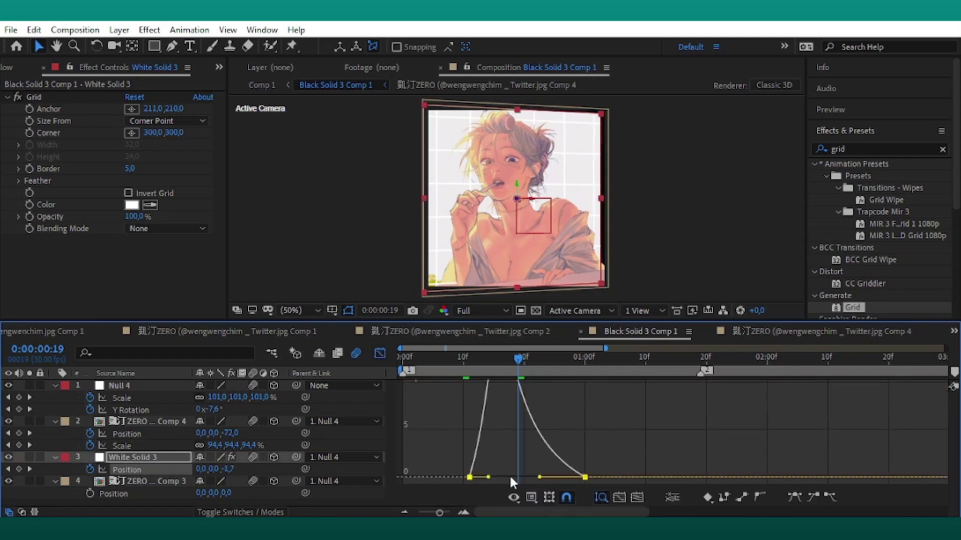
pyautogui.click(380, 353)
pyautogui.click(423, 124)
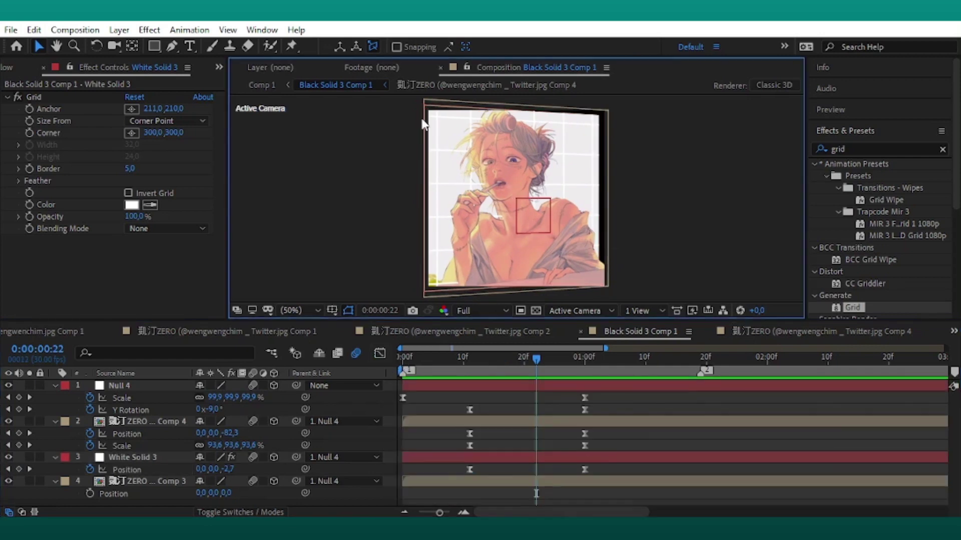
# - Set up the Pen tool with no fill and a solid white stroke
pyautogui.click(172, 47)
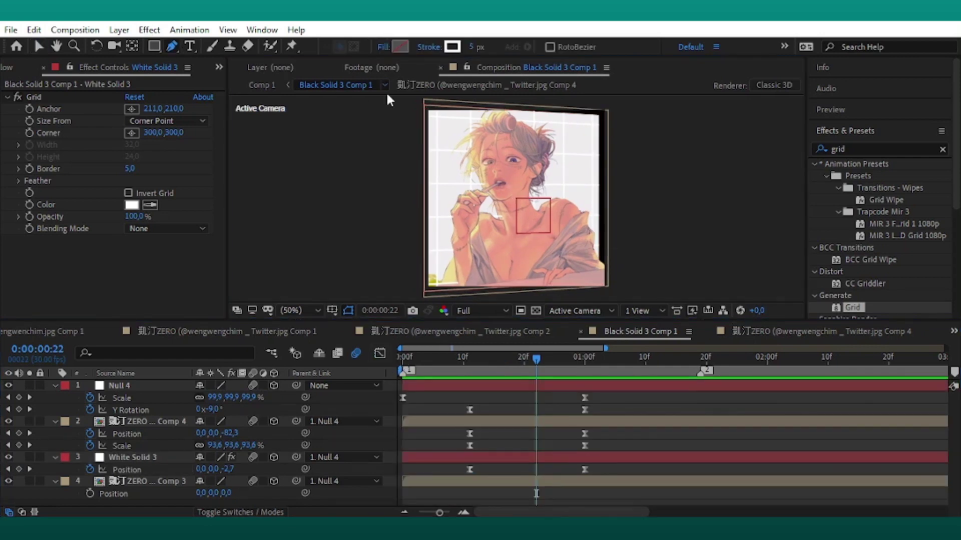
pyautogui.click(452, 47)
pyautogui.click(671, 152)
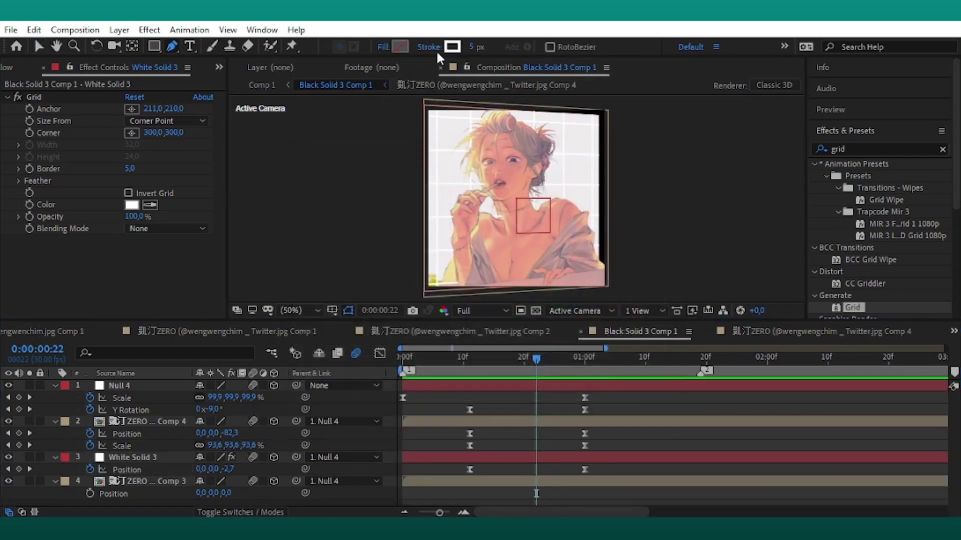
pyautogui.click(384, 46)
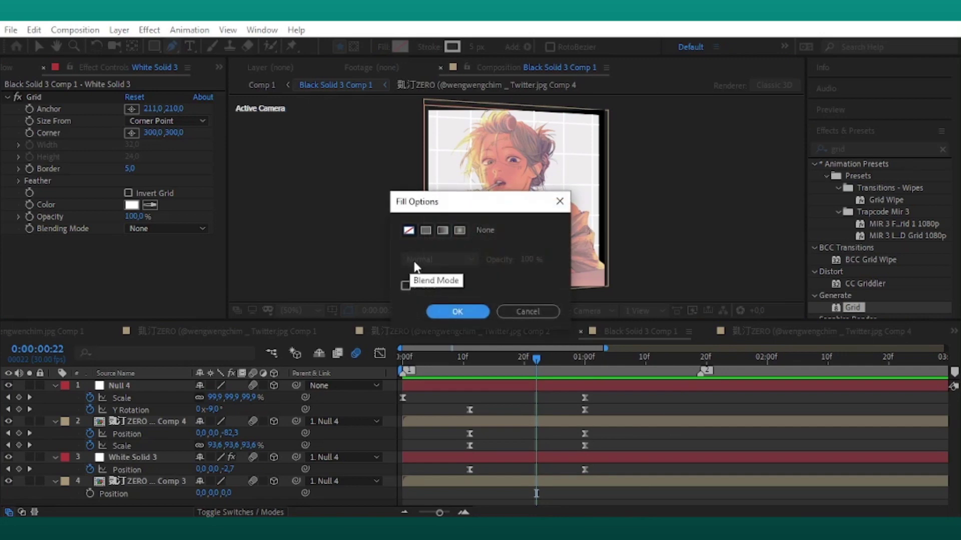
pyautogui.click(458, 311)
pyautogui.click(425, 46)
pyautogui.click(425, 233)
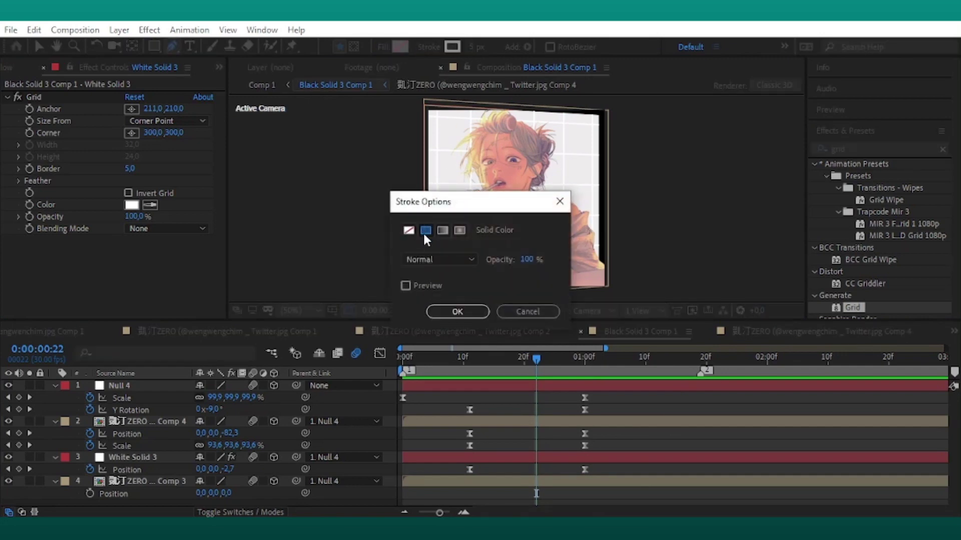
pyautogui.click(455, 315)
pyautogui.click(452, 47)
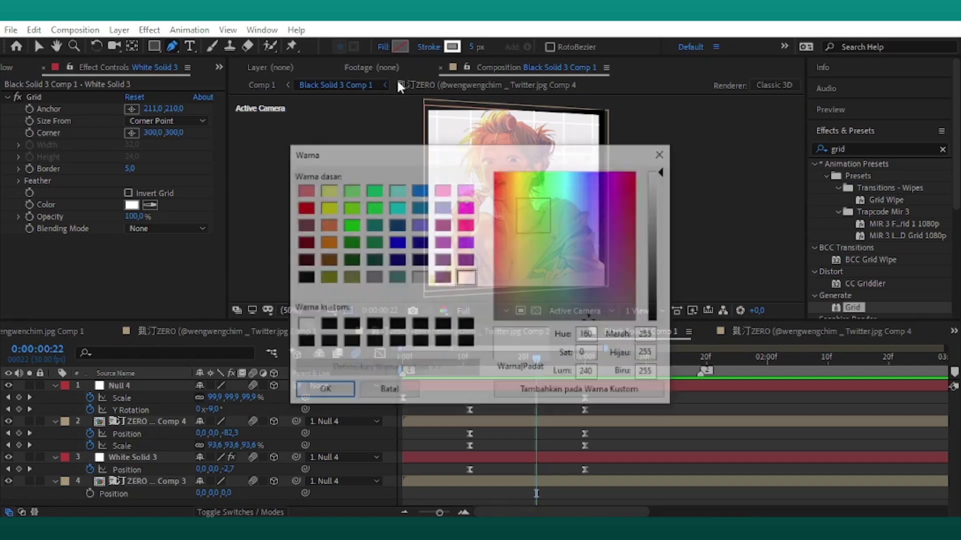
pyautogui.click(663, 152)
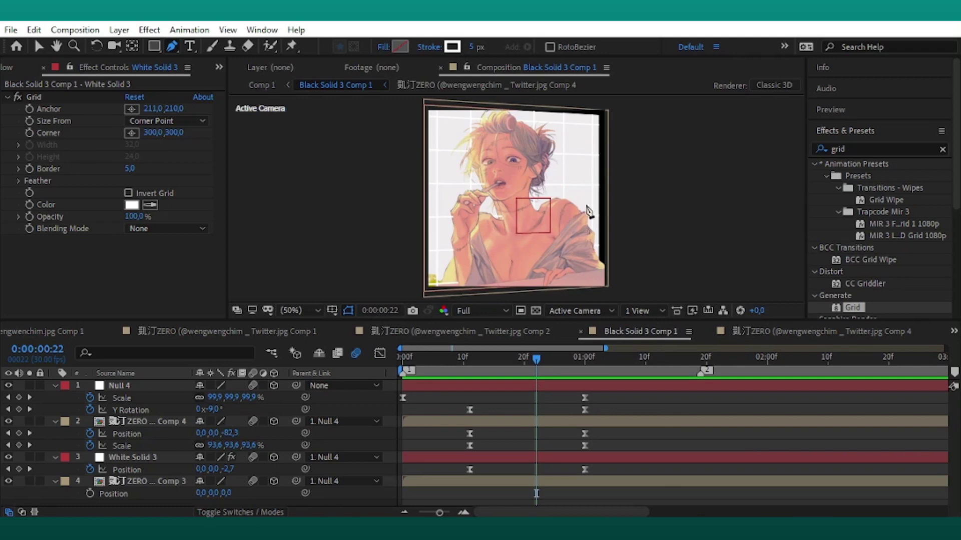
pyautogui.click(609, 144)
pyautogui.moveTo(579, 154); pyautogui.dragTo(541, 176)
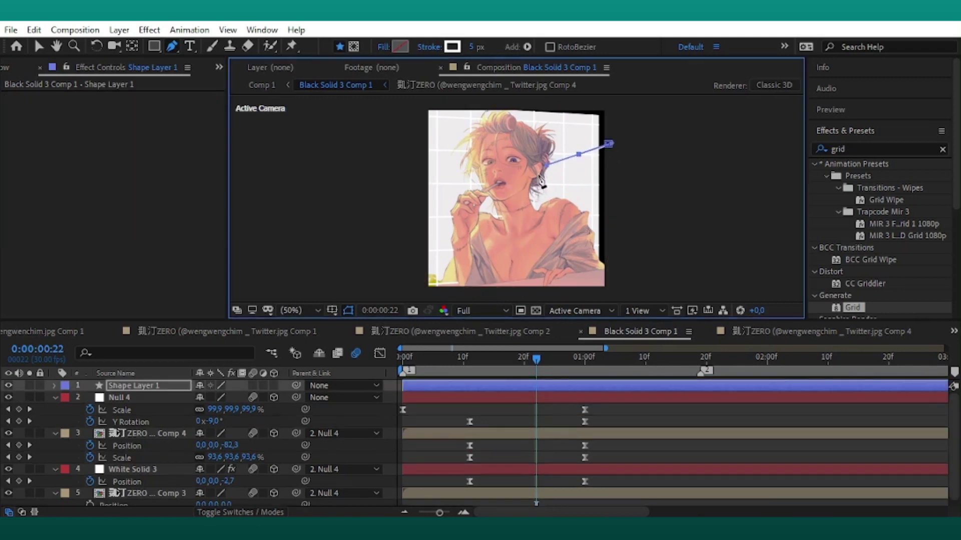
pyautogui.click(607, 147)
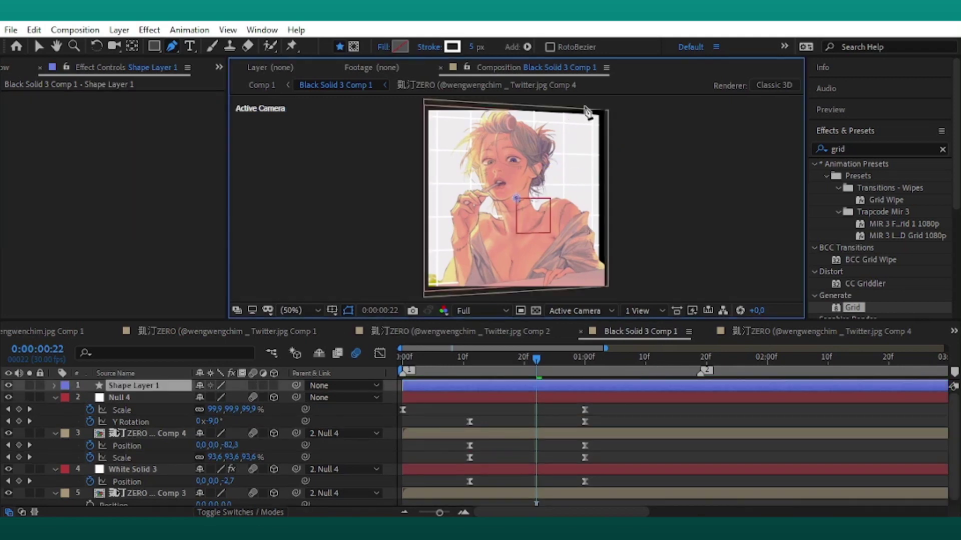
# - Draw a RotoBezier stroke curving from the photo's upper-right edge across the neck and out past its lower-left edge
pyautogui.click(550, 46)
pyautogui.click(603, 145)
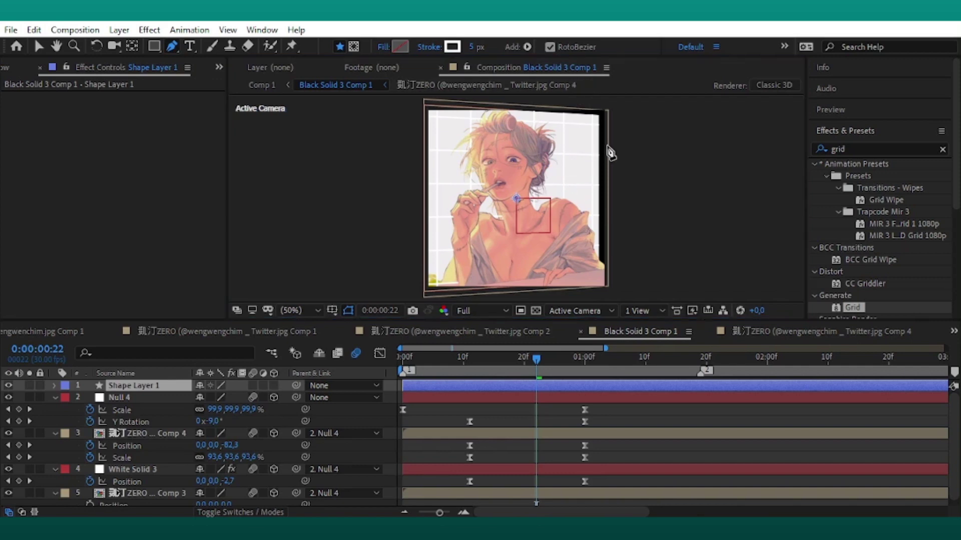
pyautogui.click(587, 145)
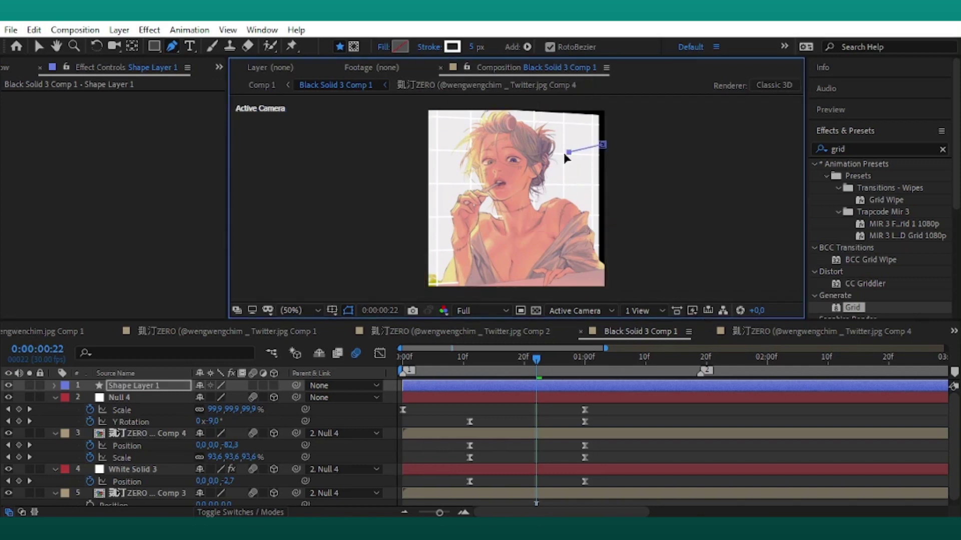
pyautogui.click(505, 201)
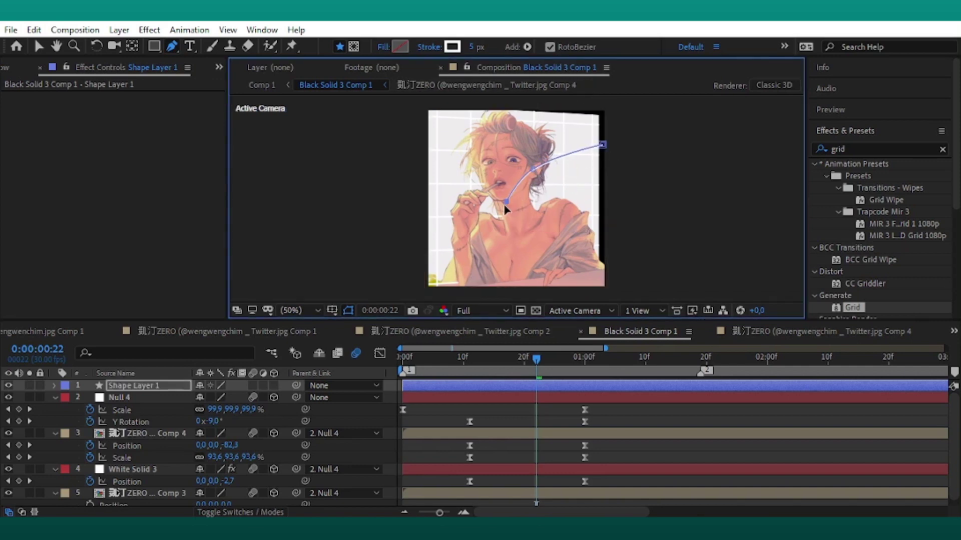
pyautogui.click(449, 262)
pyautogui.click(405, 256)
pyautogui.click(395, 232)
pyautogui.click(537, 171)
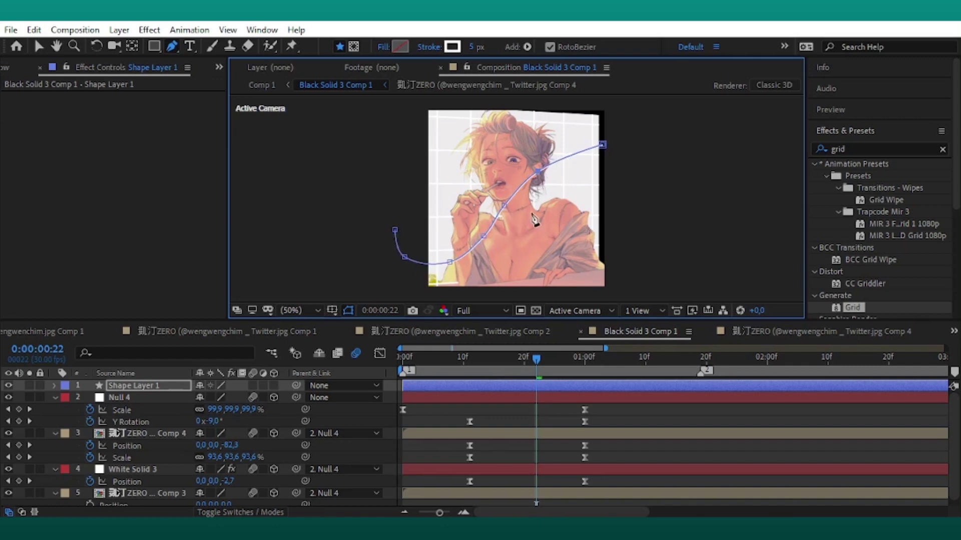
# - Draw a second wavy stroke on its own shape layer, from beyond the photo's upper-left edge to beyond its lower-right edge
pyautogui.click(515, 394)
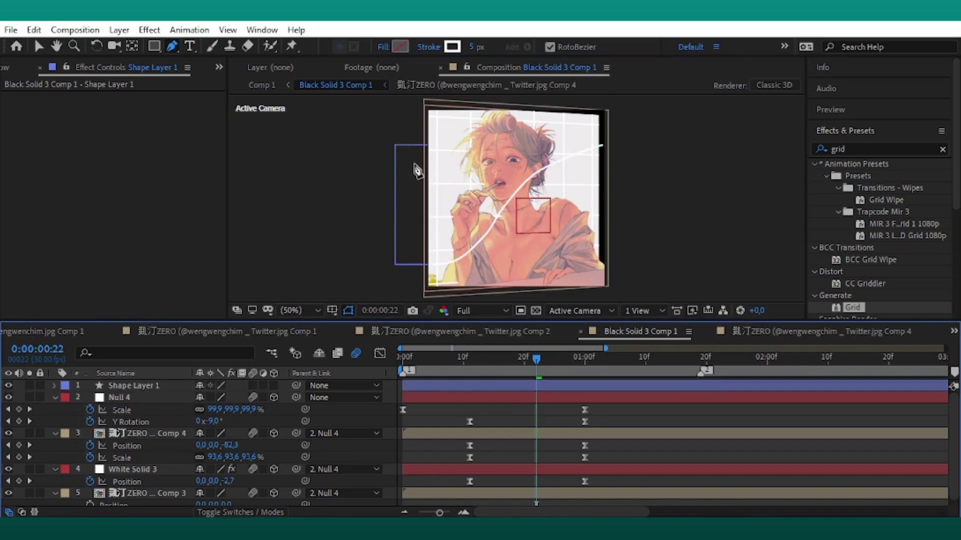
pyautogui.click(414, 168)
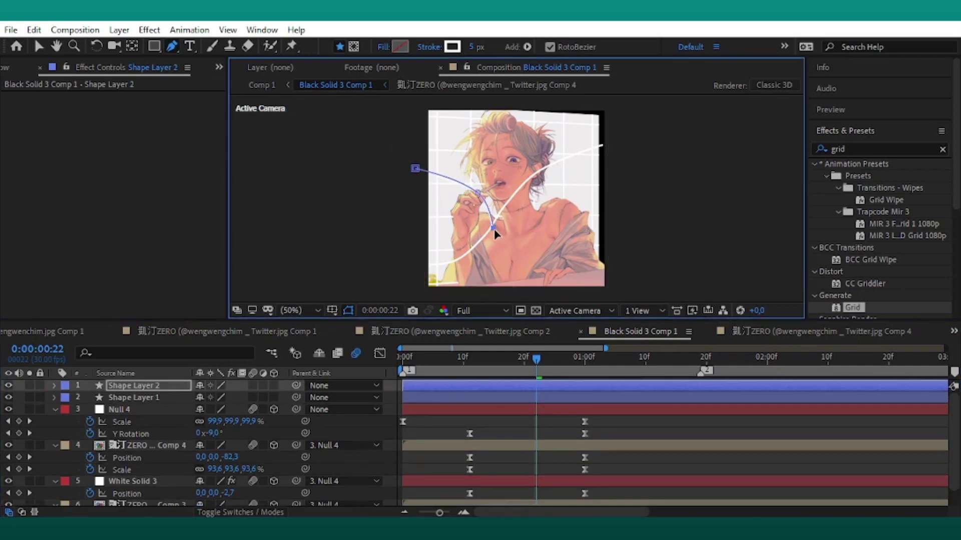
pyautogui.moveTo(501, 232); pyautogui.dragTo(525, 239)
pyautogui.click(569, 249)
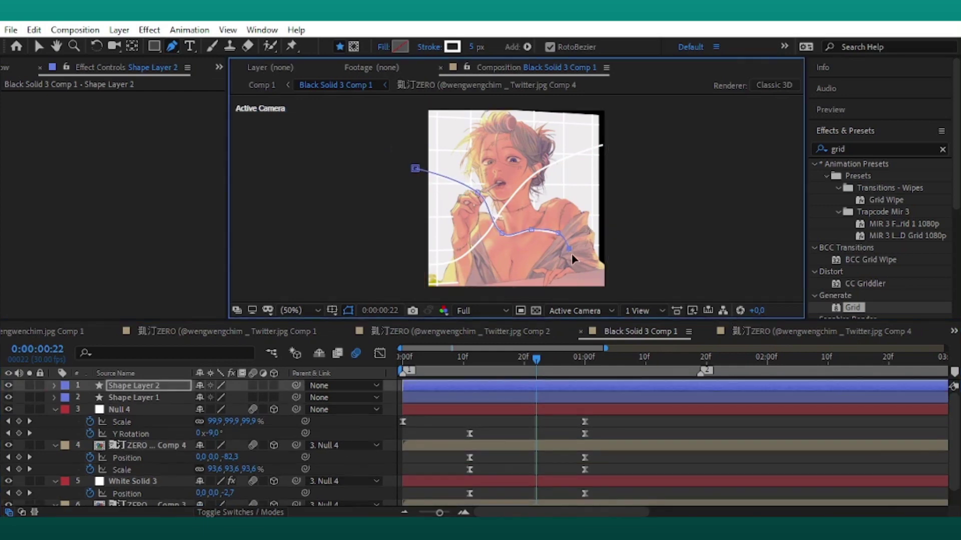
pyautogui.click(606, 257)
pyautogui.click(630, 277)
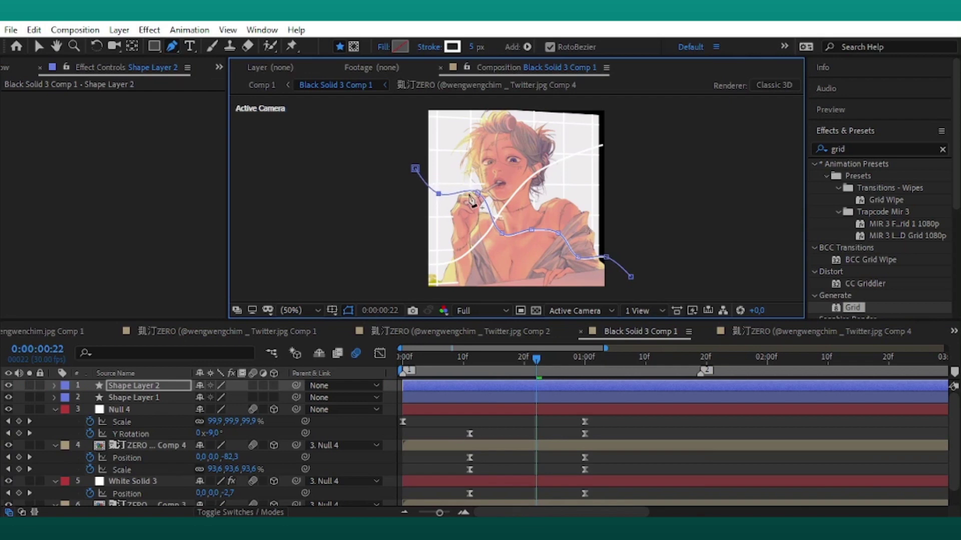
pyautogui.click(413, 158)
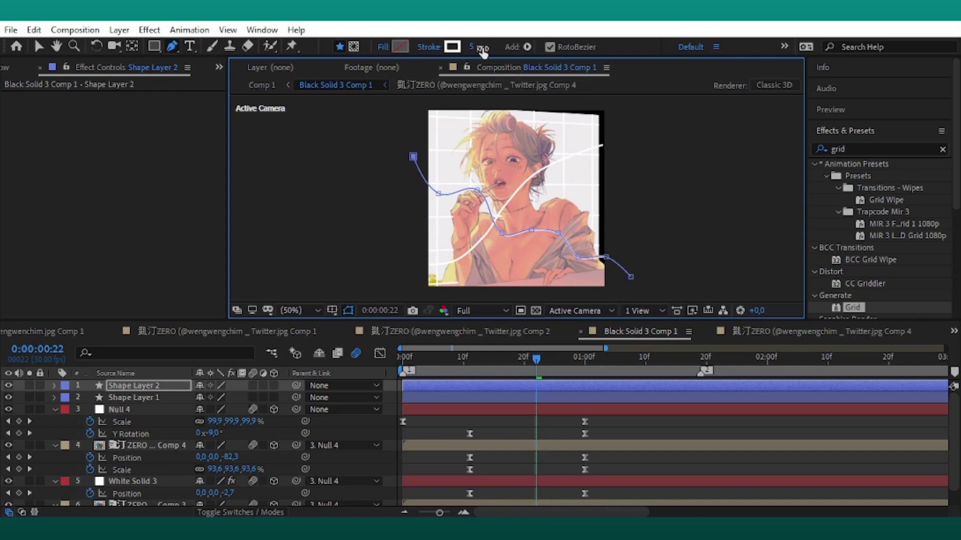
# - Set the stroke width to 17 px on Shape Layer 2 and 15 px on Shape Layer 1
pyautogui.moveTo(482, 50)
pyautogui.mouseDown()
pyautogui.moveTo(500, 50)
pyautogui.moveTo(488, 49)
pyautogui.mouseUp()
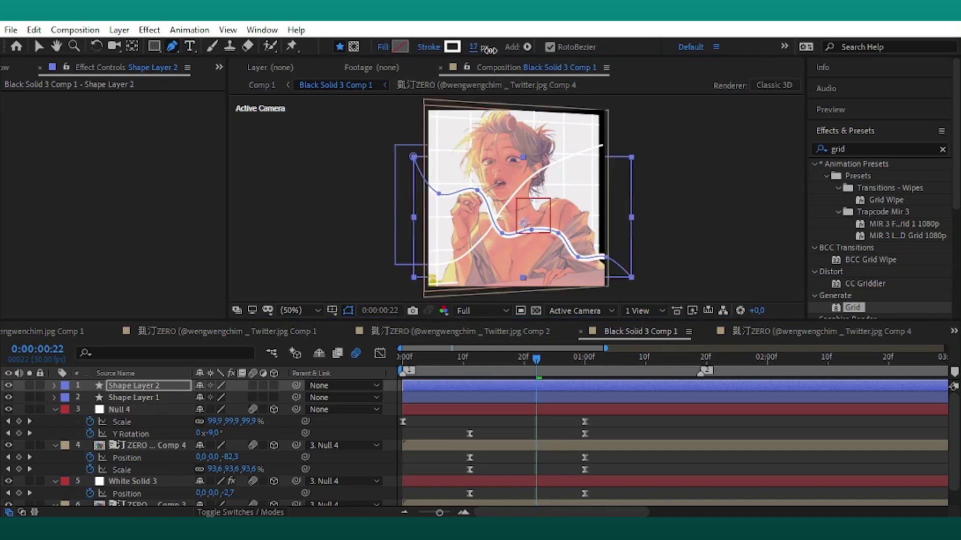
pyautogui.click(476, 394)
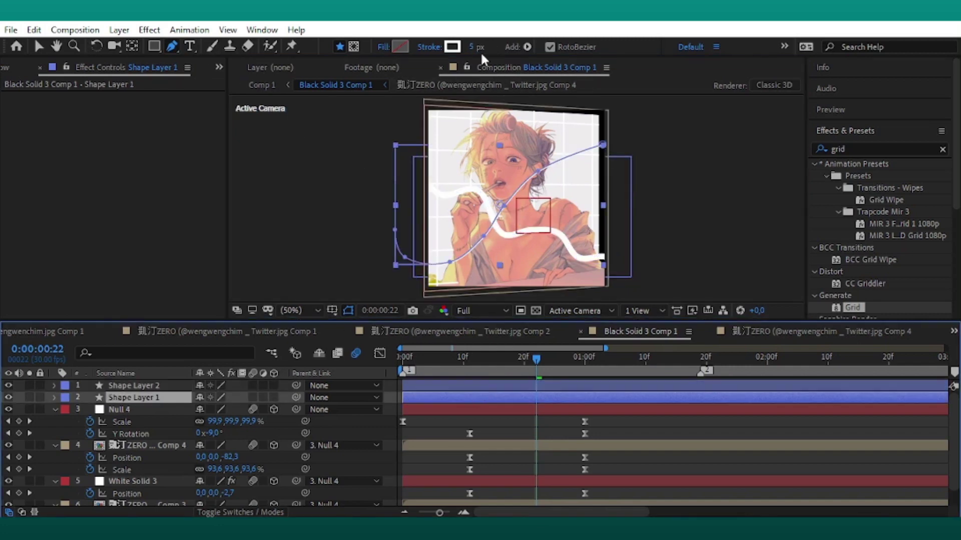
pyautogui.moveTo(472, 47); pyautogui.dragTo(482, 48)
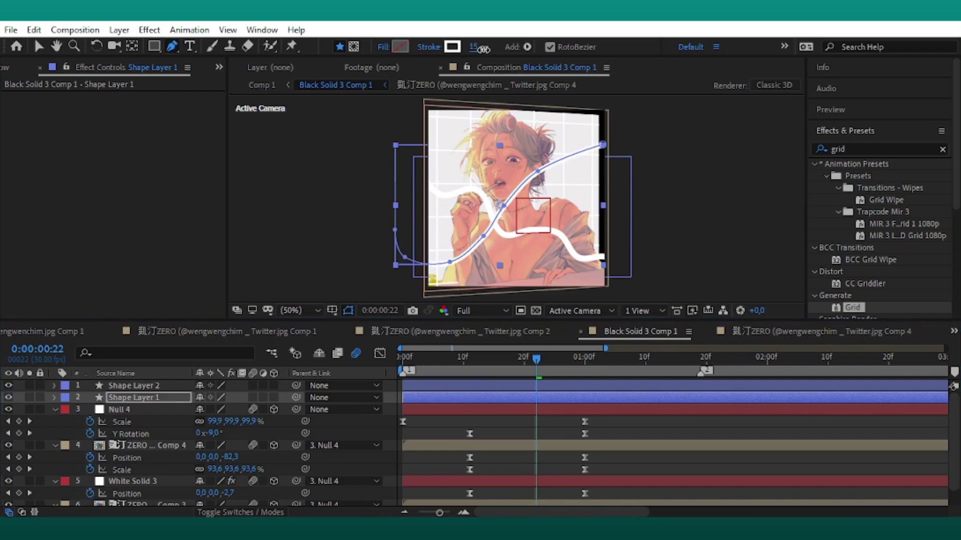
pyautogui.click(39, 46)
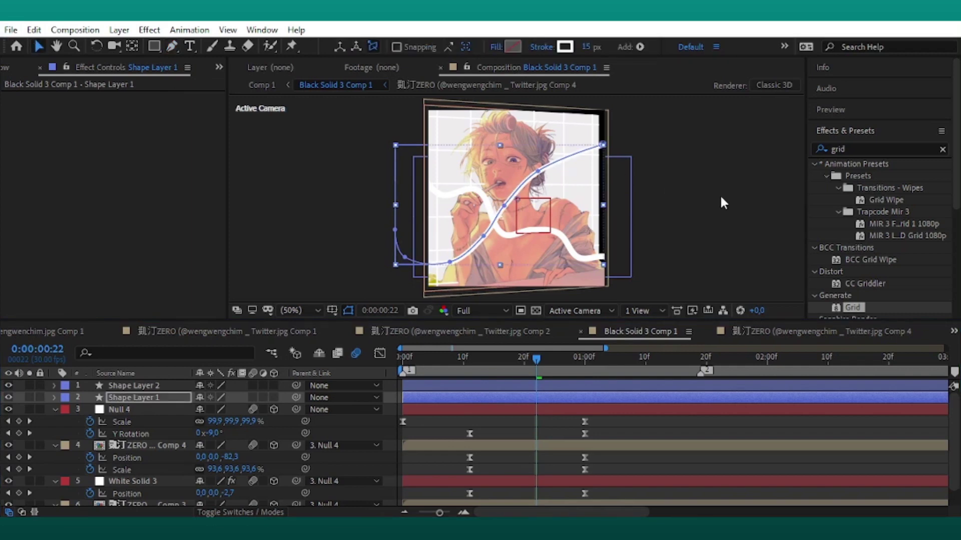
pyautogui.click(720, 205)
# - Move Shape Layer 1 below the Comp 4 photo layer and above White Solid 3 in the layer stack
pyautogui.click(542, 383)
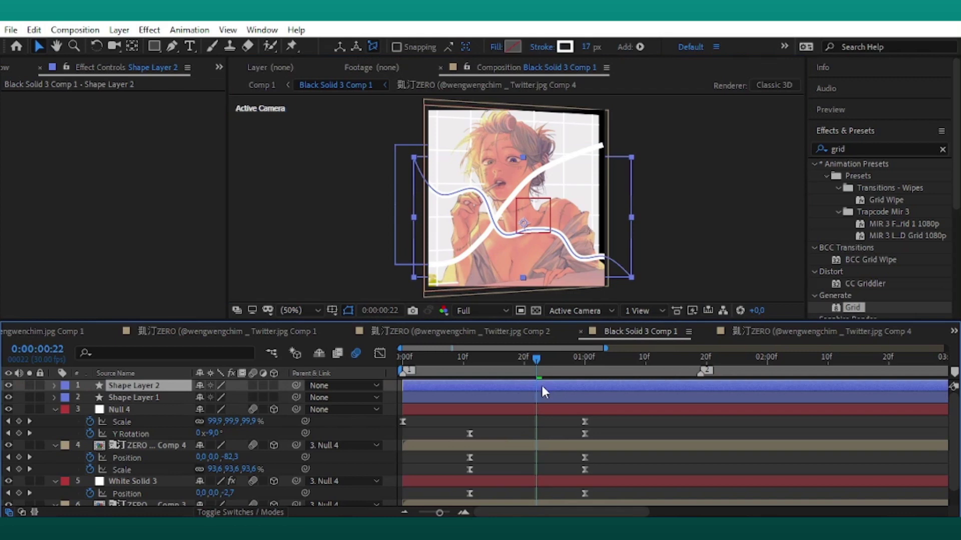
pyautogui.click(165, 396)
pyautogui.moveTo(151, 398); pyautogui.dragTo(155, 478)
pyautogui.click(692, 243)
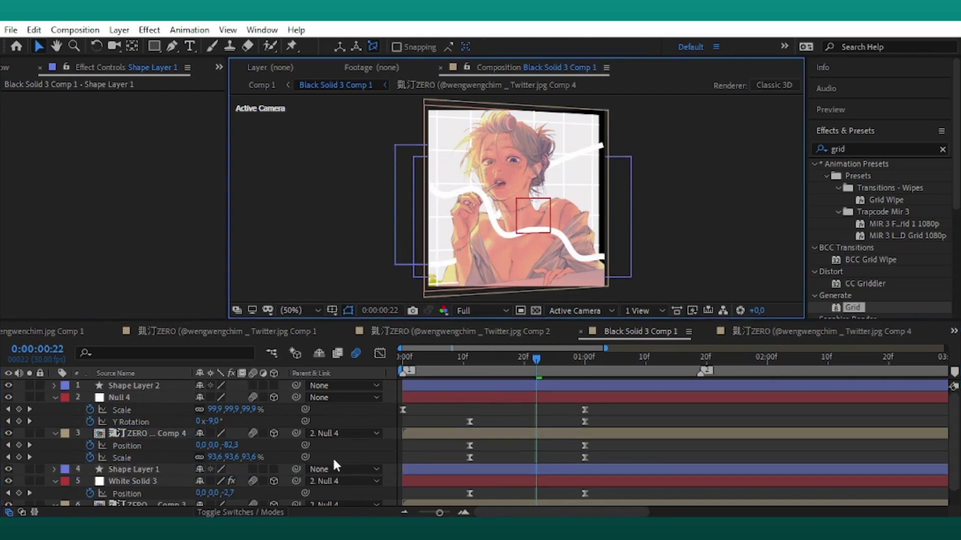
# - Apply the Fill Alpha effect to Shape Layer 2 and sample its fill color from the character's hair
pyautogui.click(561, 385)
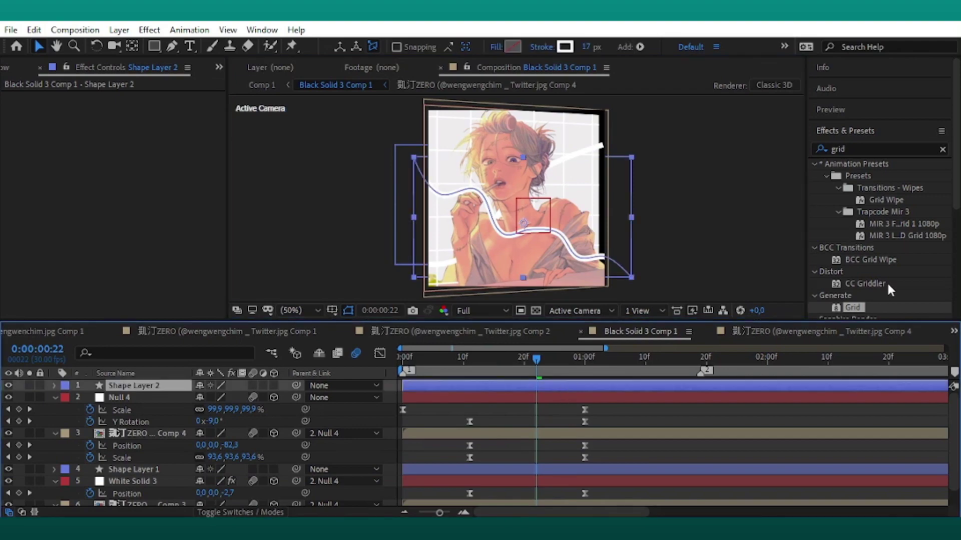
pyautogui.click(860, 149)
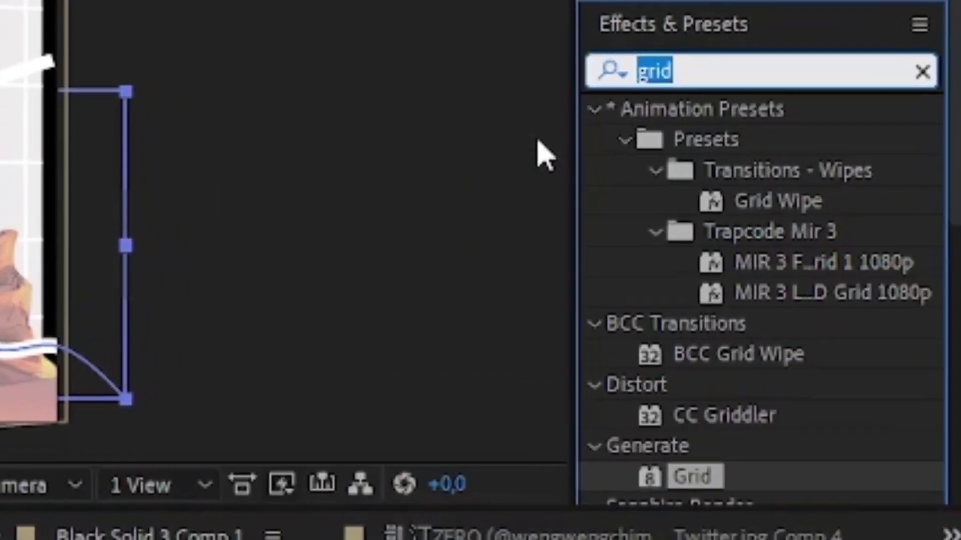
pyautogui.write('fill')
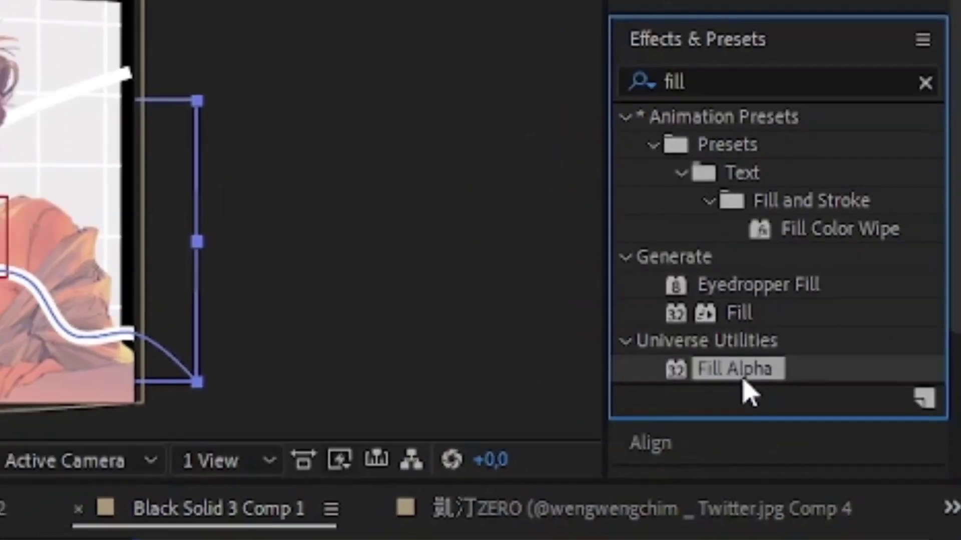
pyautogui.doubleClick(736, 371)
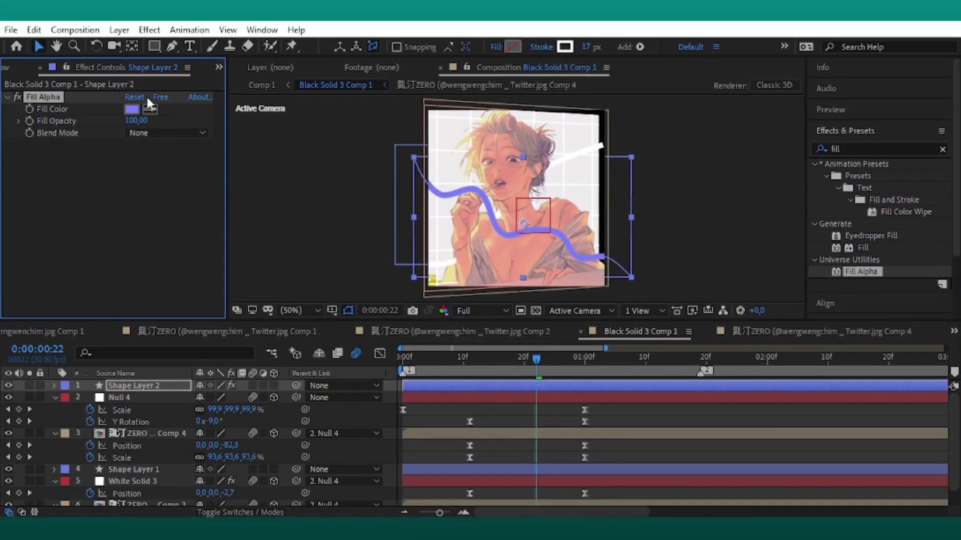
pyautogui.click(520, 135)
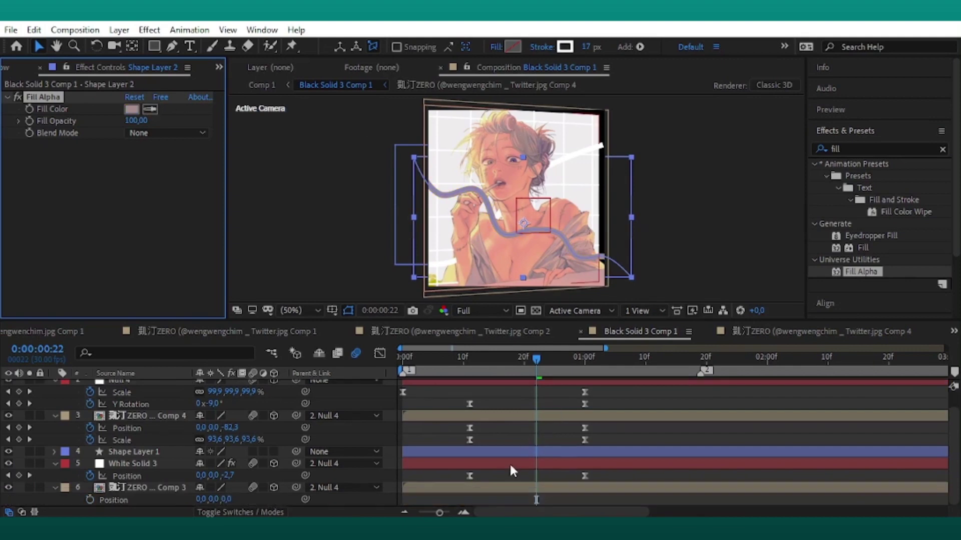
# - Apply Fill Alpha to Shape Layer 1 and sample its fill color from the character's shoulder
pyautogui.scroll(-1, 515, 453)
pyautogui.click(510, 451)
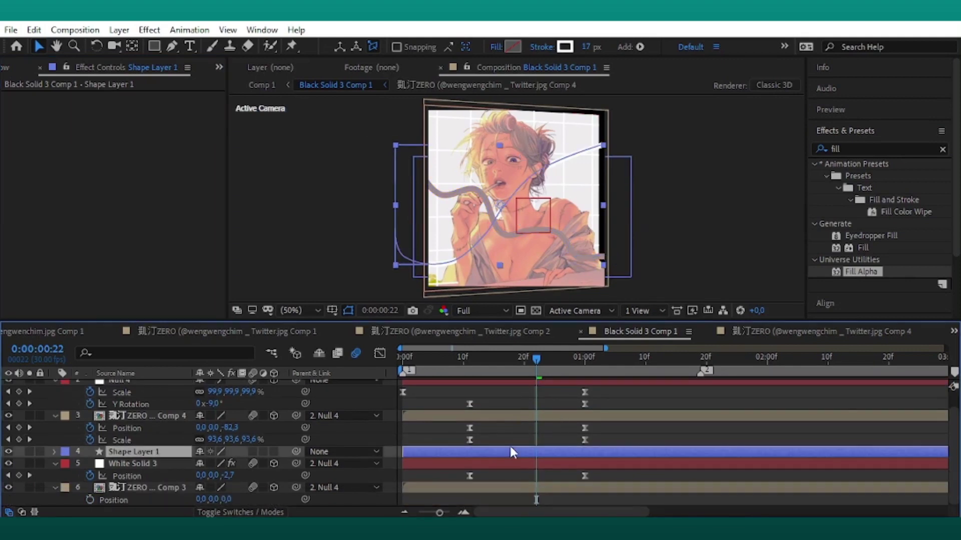
pyautogui.doubleClick(872, 270)
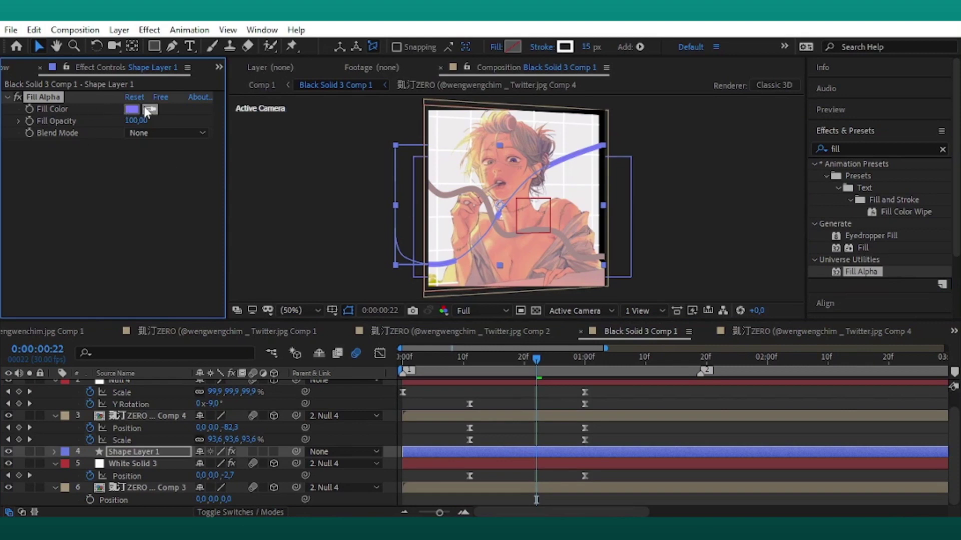
pyautogui.click(559, 210)
pyautogui.click(680, 205)
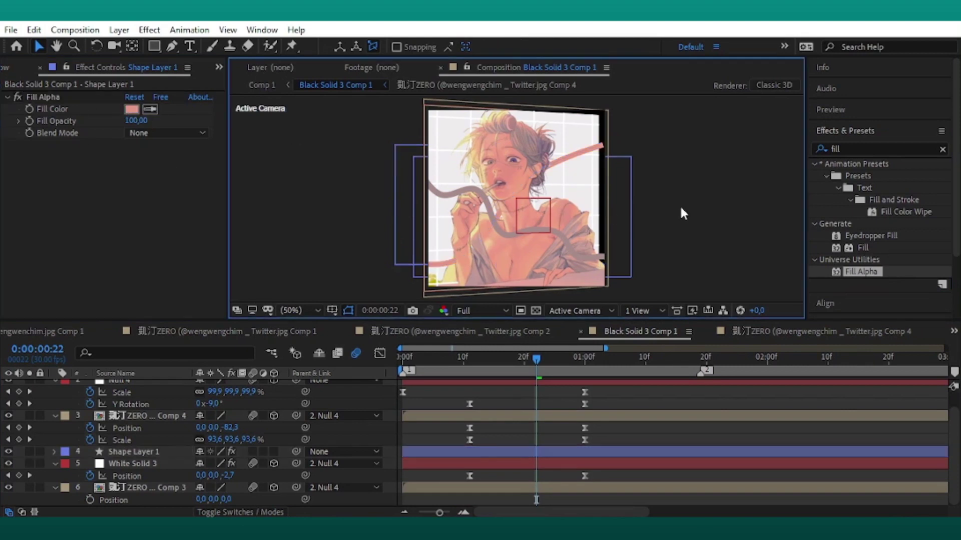
# - Collapse the open properties of Null 4, Comp 4 and White Solid 3, and enable motion blur and 3D on both shape layers
pyautogui.scroll(1, 62, 401)
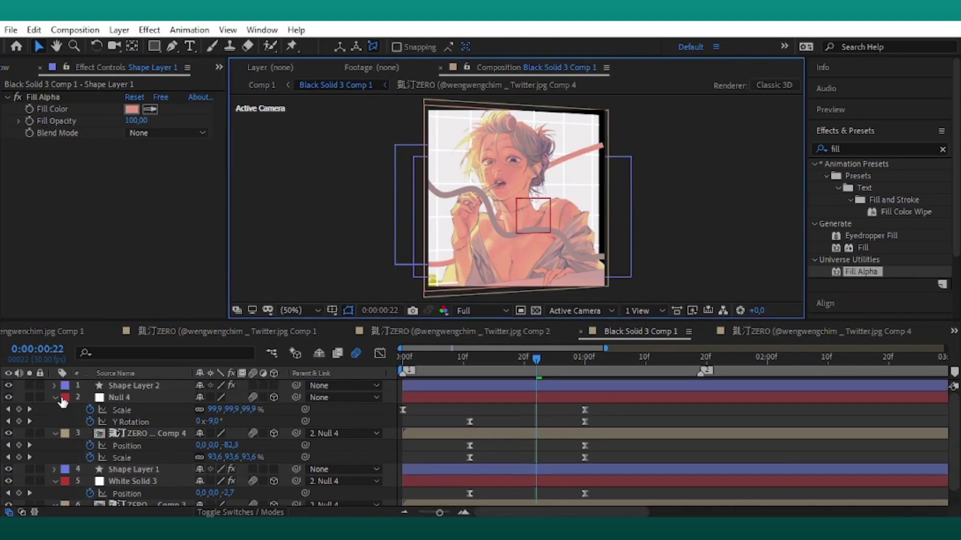
pyautogui.click(55, 397)
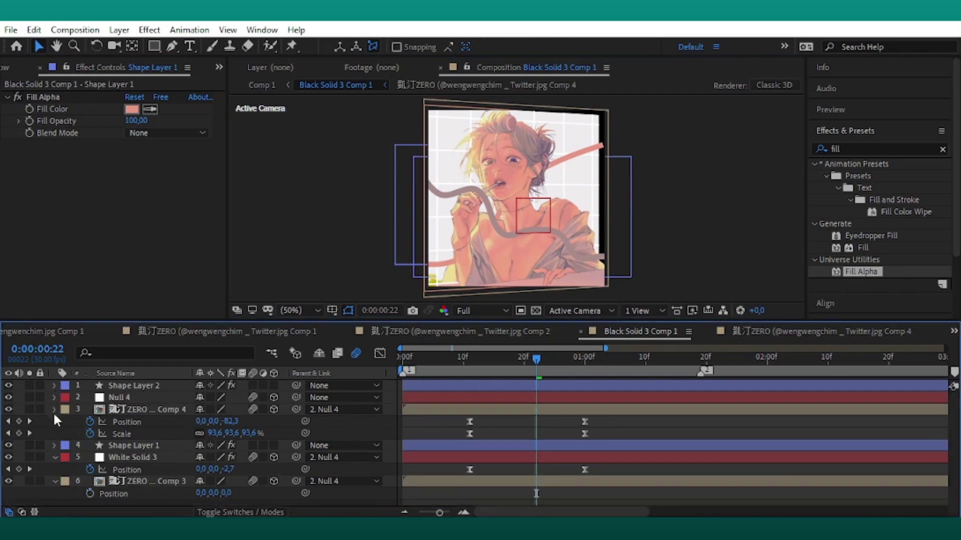
pyautogui.click(55, 409)
pyautogui.click(55, 433)
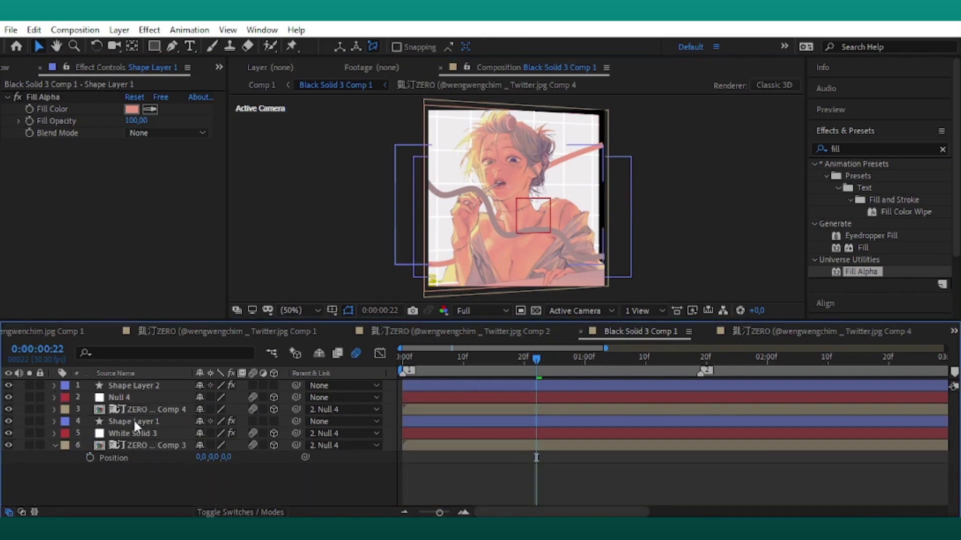
pyautogui.click(253, 421)
pyautogui.click(254, 385)
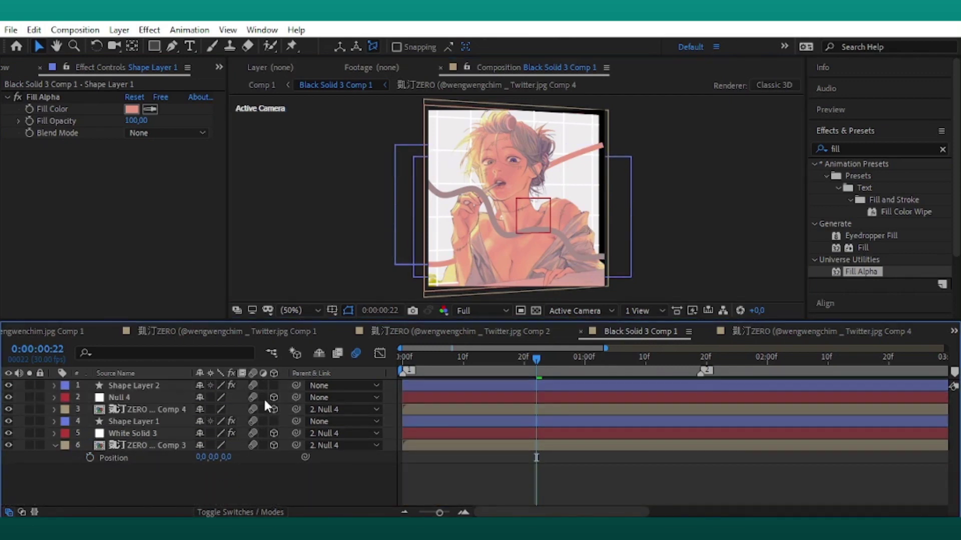
pyautogui.click(274, 386)
pyautogui.click(274, 421)
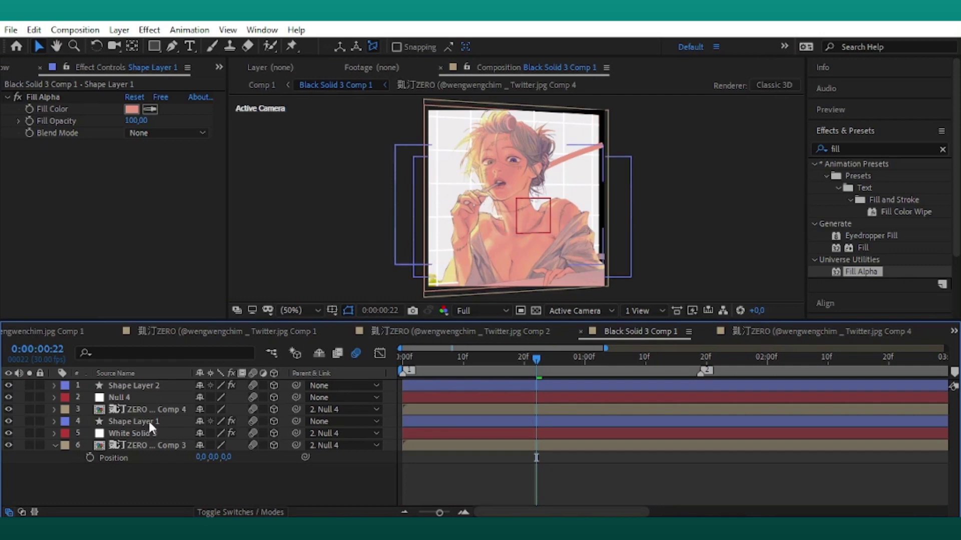
# - Bring the strokes forward in depth, with a Z position of -95 for Shape Layer 1 and -47 for Shape Layer 2
pyautogui.click(134, 386)
pyautogui.press('p')
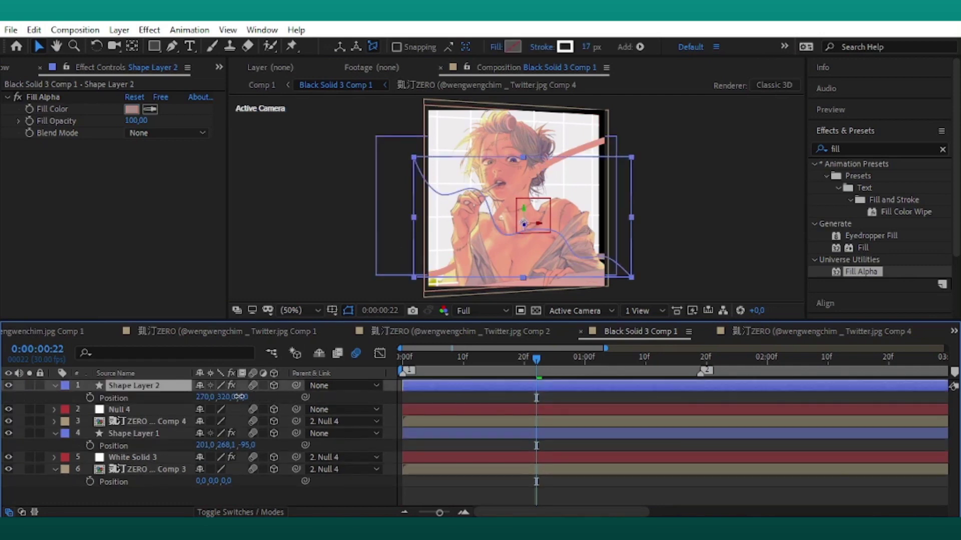
pyautogui.moveTo(239, 396); pyautogui.dragTo(216, 402)
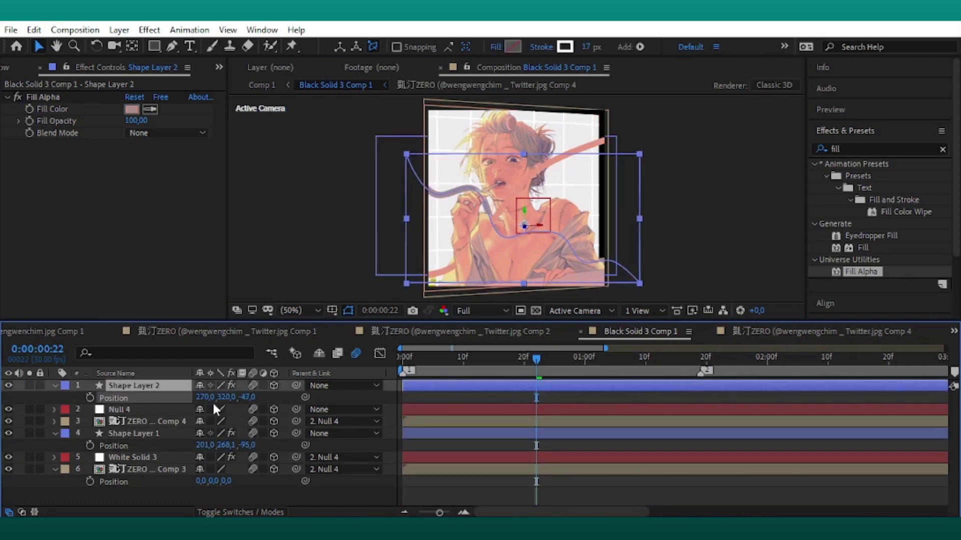
pyautogui.click(475, 482)
# - Parent Shape Layer 2 and Shape Layer 1 to Null 4
pyautogui.click(315, 386)
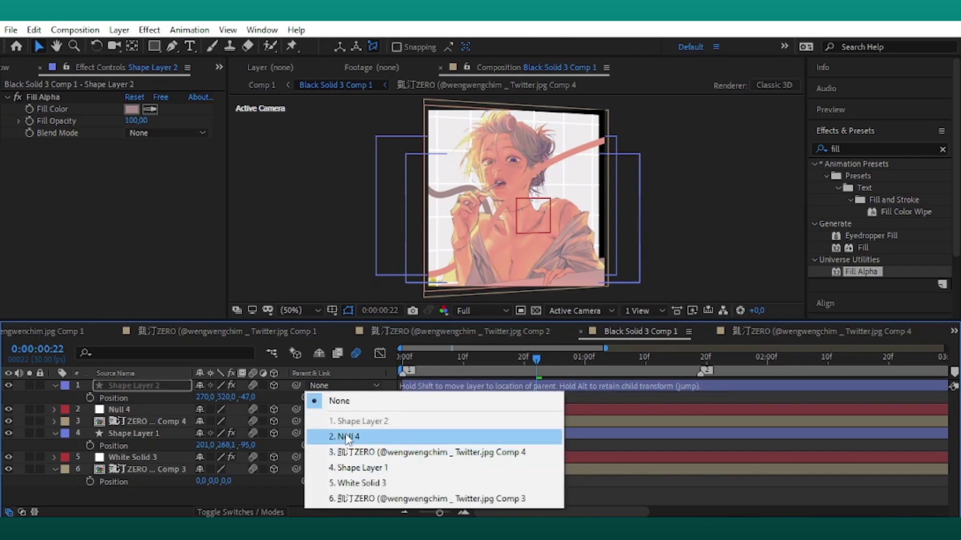
pyautogui.click(348, 437)
pyautogui.click(322, 433)
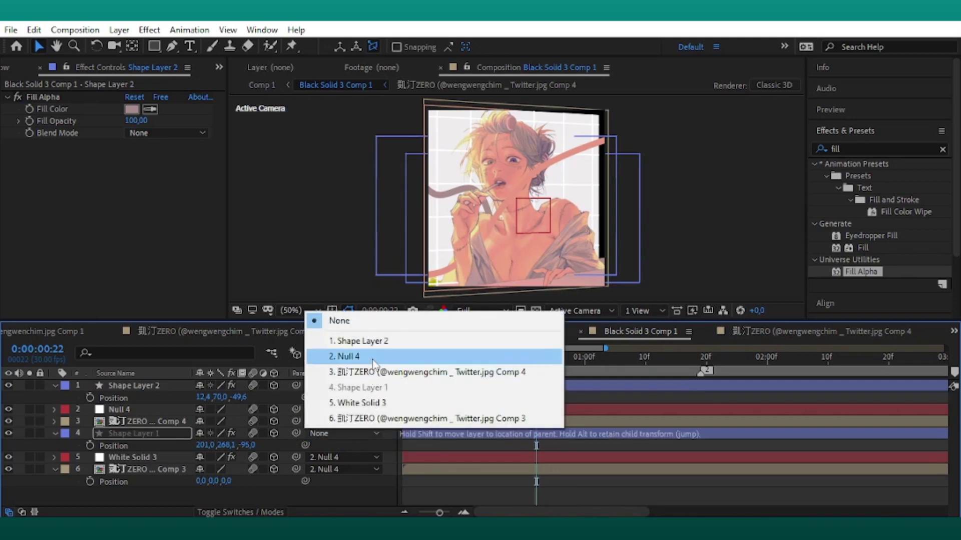
pyautogui.click(344, 358)
# - Check the strokes' movement at frames 16 and 29 and reveal Null 4's keyframed properties
pyautogui.moveTo(530, 384); pyautogui.dragTo(500, 418)
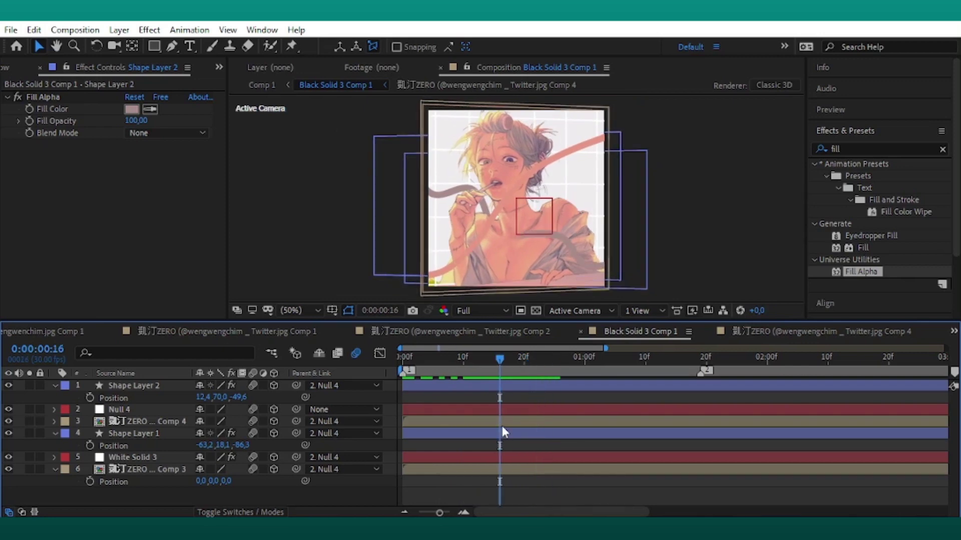
pyautogui.click(503, 433)
pyautogui.press('p')
pyautogui.click(544, 422)
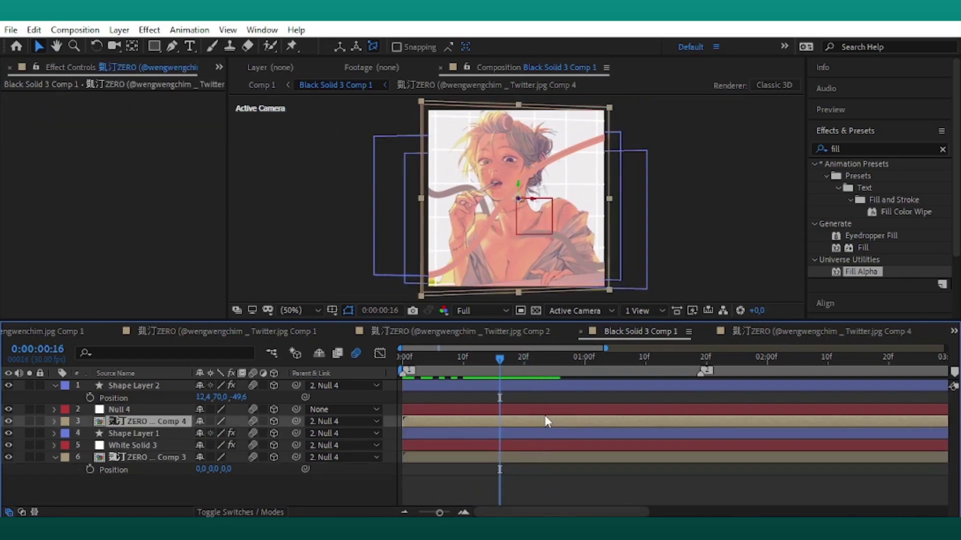
pyautogui.click(544, 410)
pyautogui.press('u')
pyautogui.click(568, 375)
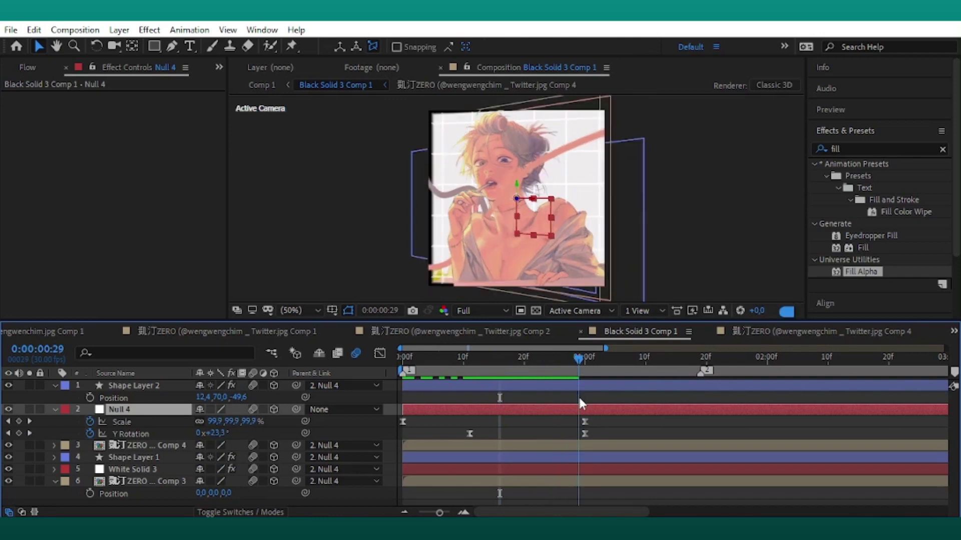
# - Go back to frame 11, where Null 4's rotation starts, and add Trim Paths to Shape Layer 2
pyautogui.press('j')
pyautogui.press('j')
pyautogui.click(469, 445)
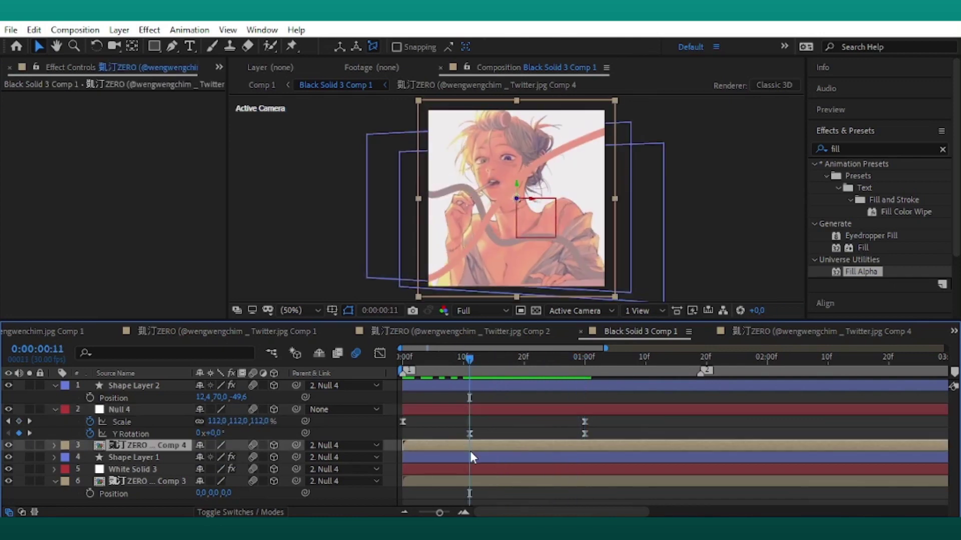
pyautogui.click(488, 385)
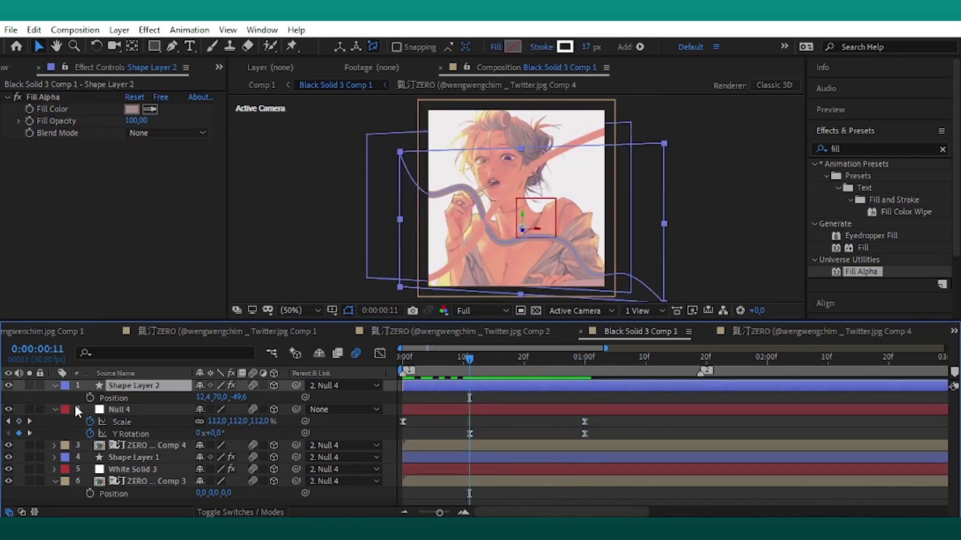
pyautogui.click(55, 386)
pyautogui.click(282, 398)
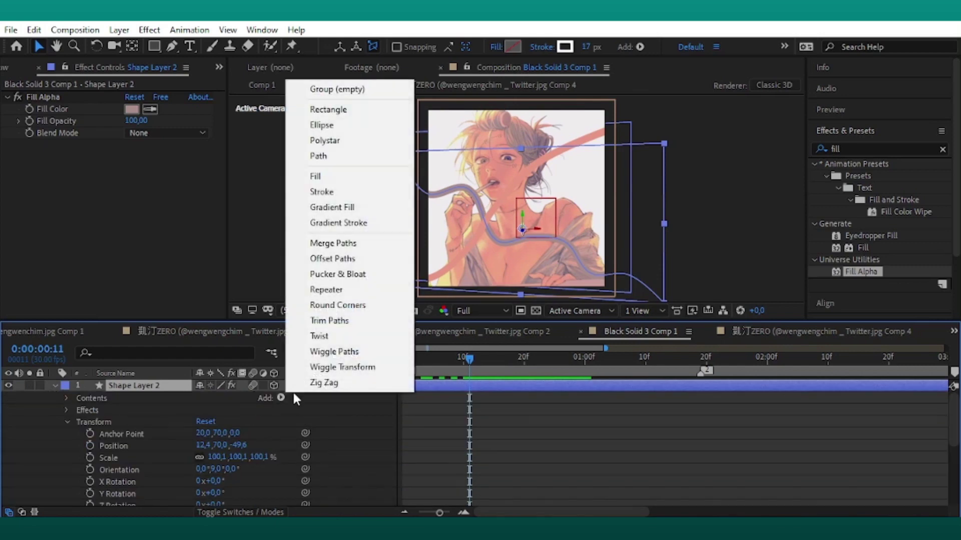
pyautogui.click(330, 313)
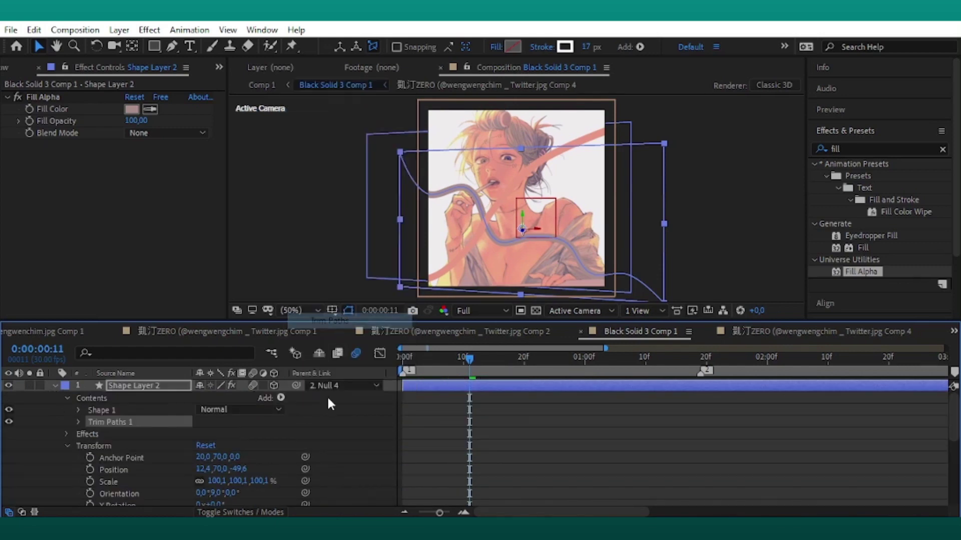
# - Keyframe the Trim Paths End of Shape Layer 2 from 0% at frame 11 to 100% at 01:00
pyautogui.click(79, 422)
pyautogui.moveTo(205, 445); pyautogui.dragTo(170, 459)
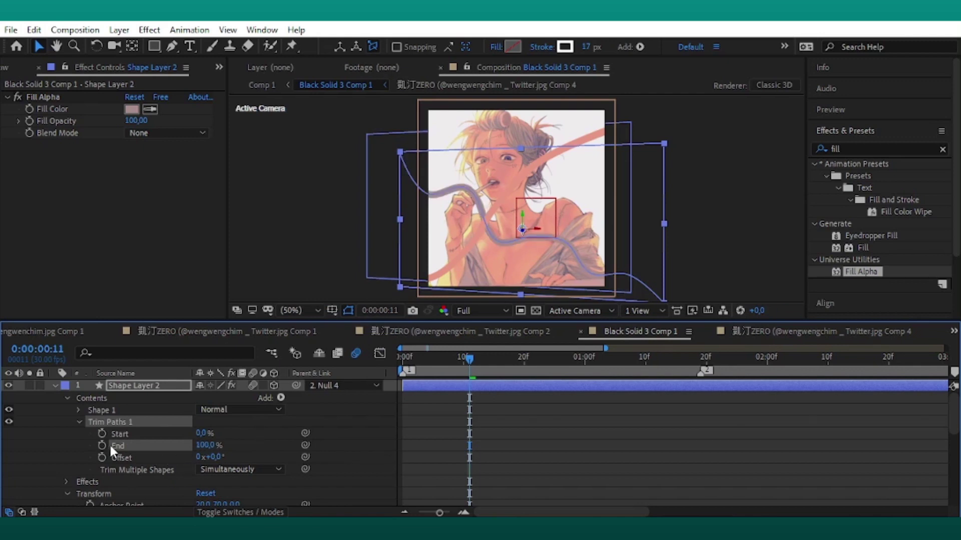
pyautogui.press('u')
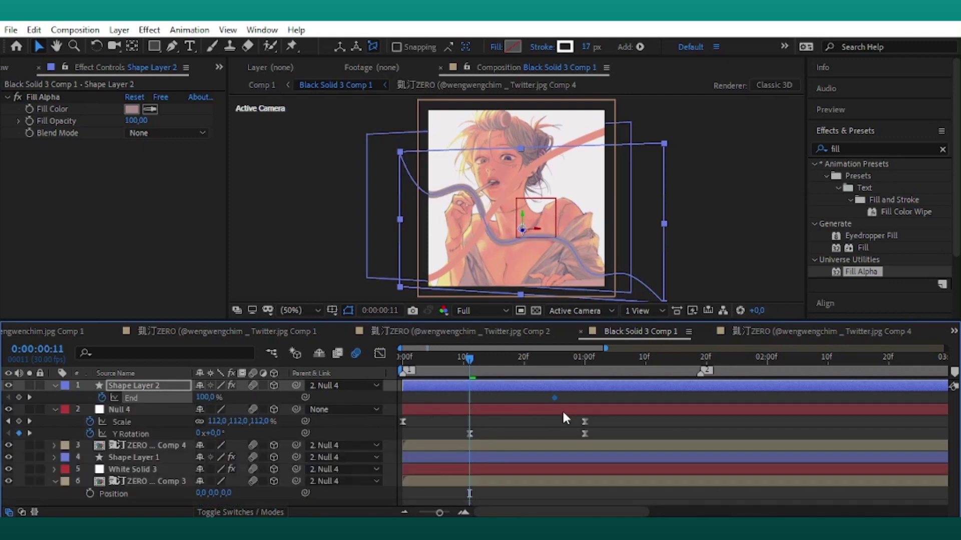
pyautogui.moveTo(207, 398); pyautogui.dragTo(88, 414)
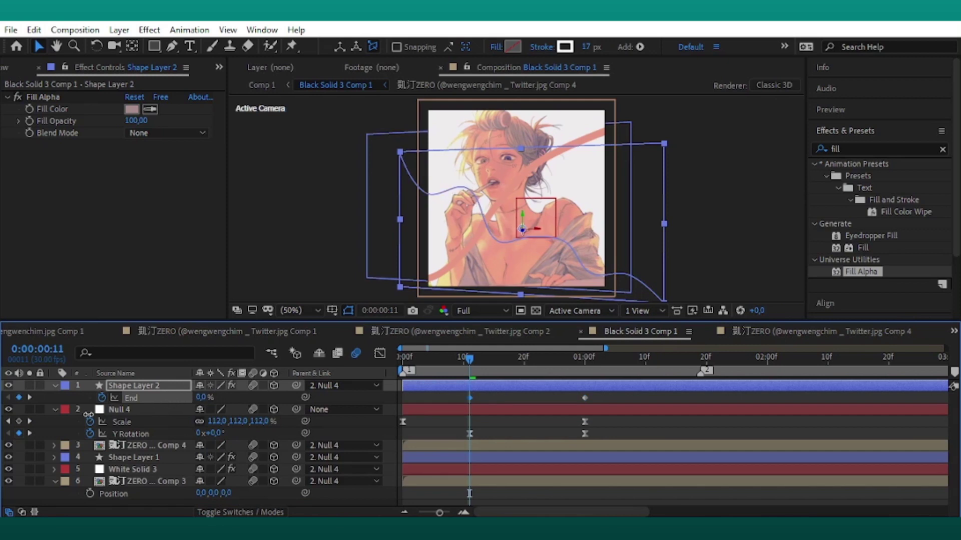
# - Add Trim Paths to Shape Layer 1 and expand its properties
pyautogui.click(470, 458)
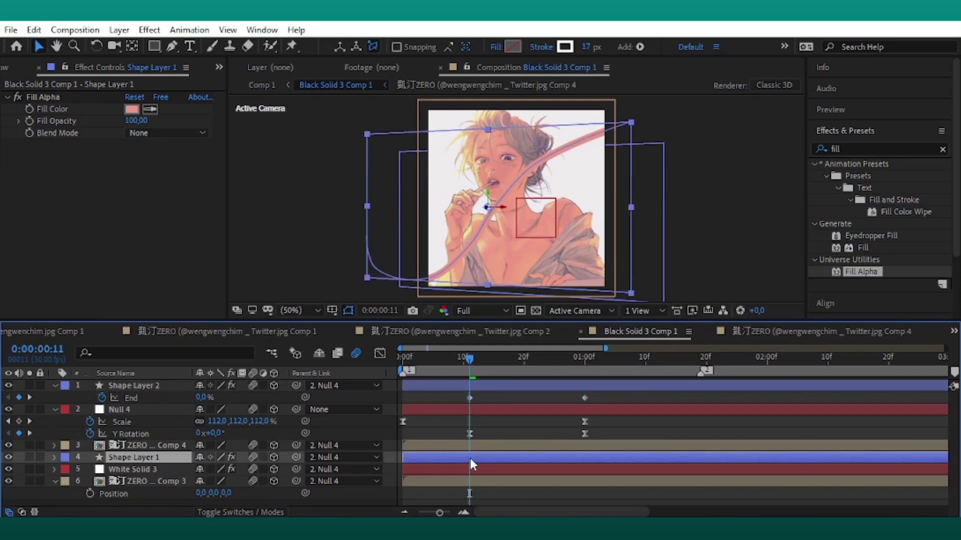
pyautogui.click(54, 457)
pyautogui.click(281, 450)
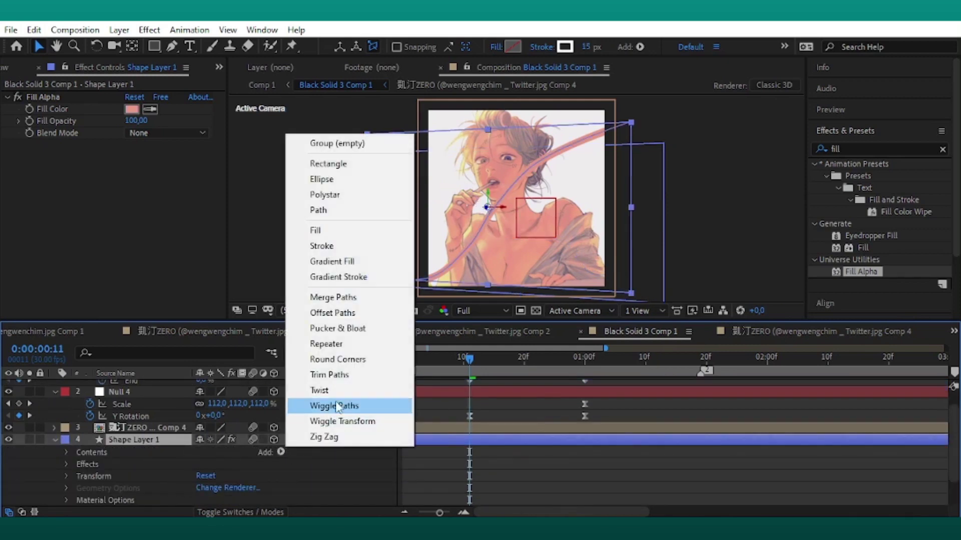
pyautogui.click(340, 376)
pyautogui.click(78, 453)
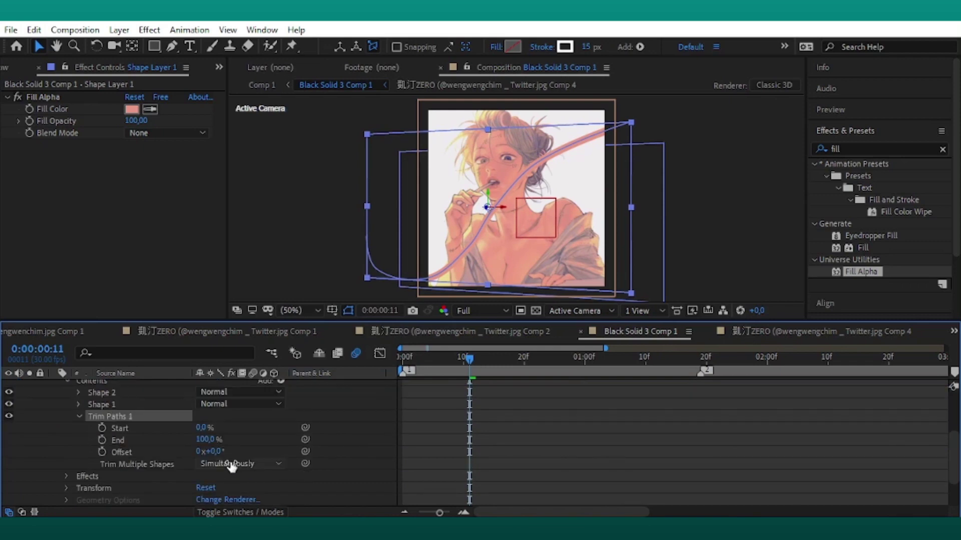
# - Keyframe the Trim Paths End of Shape Layer 1 from 0% at frame 11 to 100% at 01:00
pyautogui.moveTo(204, 429)
pyautogui.mouseDown()
pyautogui.moveTo(252, 425)
pyautogui.moveTo(94, 455)
pyautogui.mouseUp()
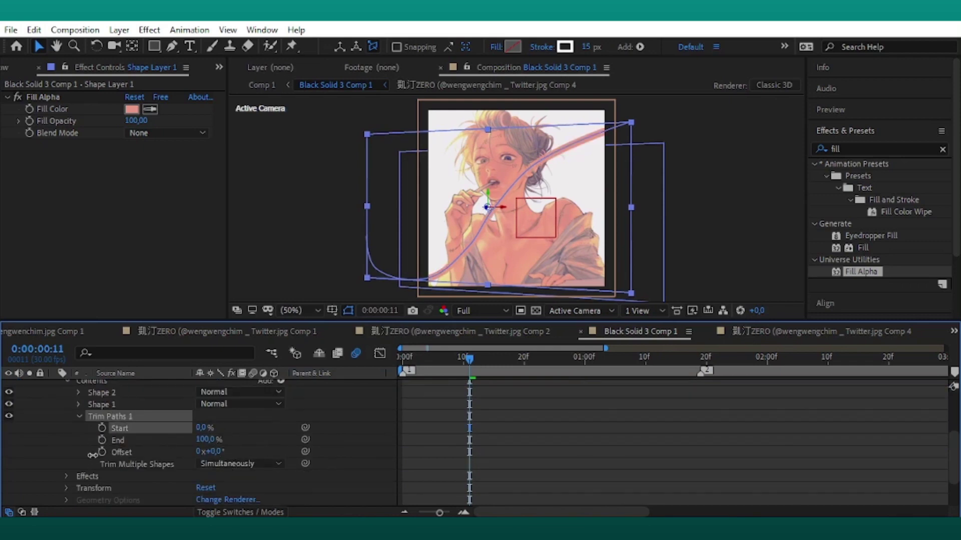
pyautogui.moveTo(205, 445)
pyautogui.mouseDown()
pyautogui.moveTo(185, 445)
pyautogui.moveTo(208, 445)
pyautogui.mouseUp()
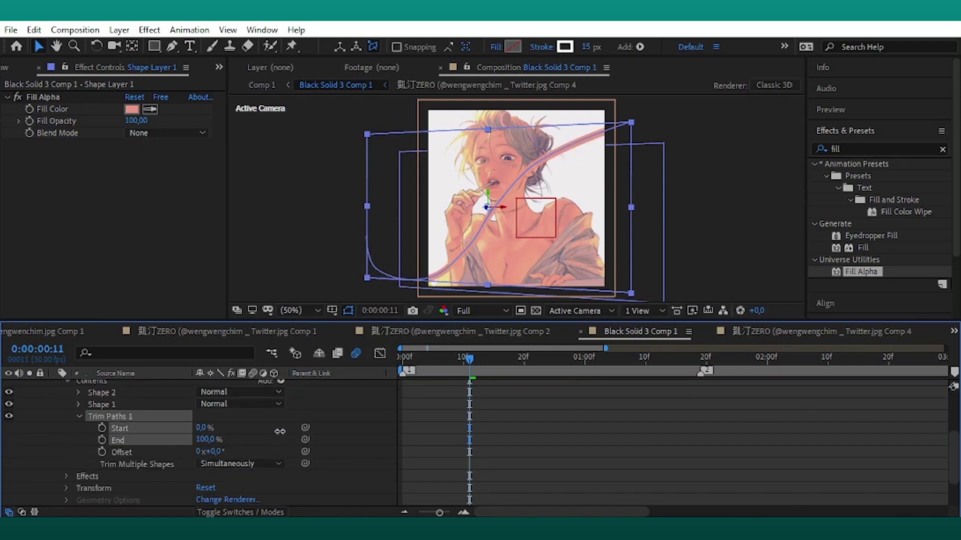
pyautogui.click(102, 440)
pyautogui.press('u')
pyautogui.scroll(1, 516, 441)
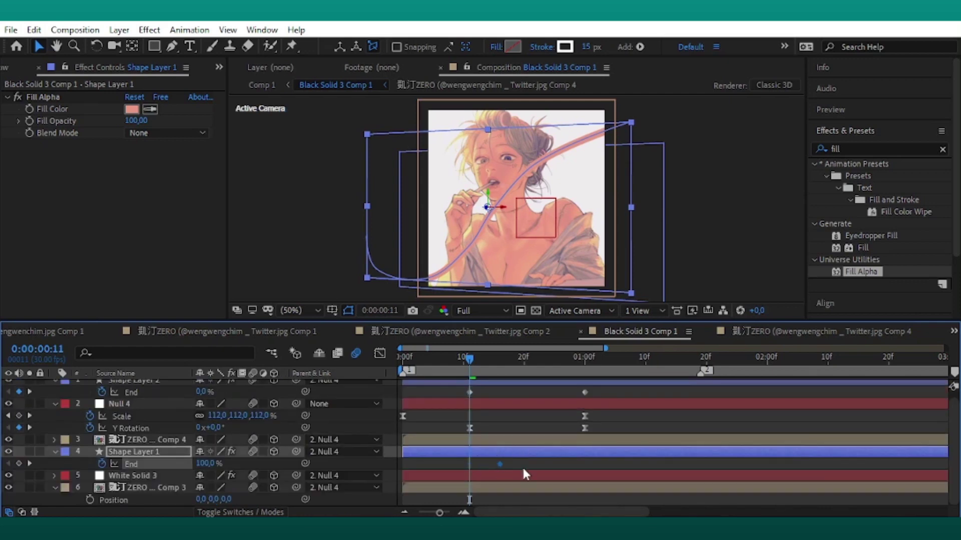
pyautogui.moveTo(200, 465); pyautogui.dragTo(34, 489)
# - Ease the Trim Paths End keyframes of both shape layers, preview the stroke growth and go to frame 23
pyautogui.moveTo(580, 469); pyautogui.dragTo(450, 470)
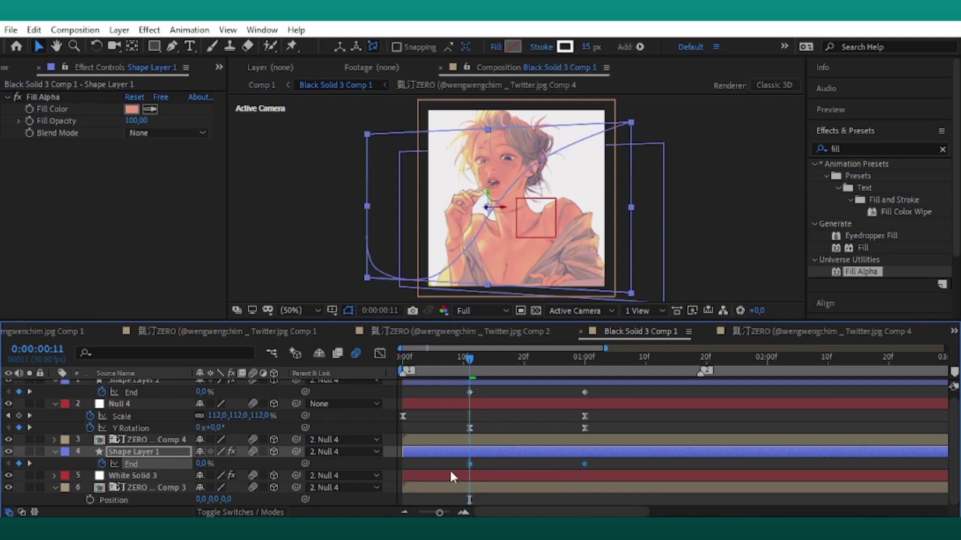
pyautogui.click(380, 354)
pyautogui.click(380, 353)
pyautogui.moveTo(607, 390); pyautogui.dragTo(452, 402)
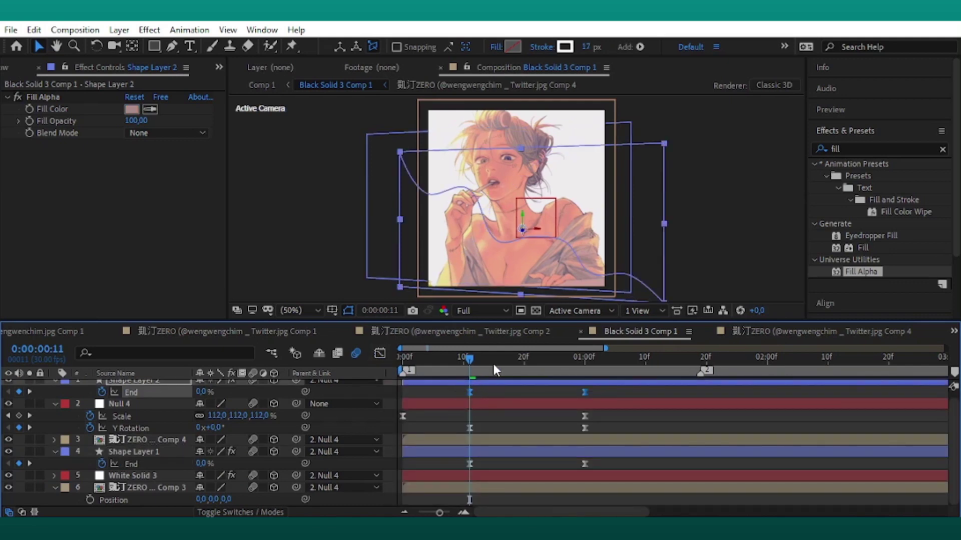
pyautogui.press('space')
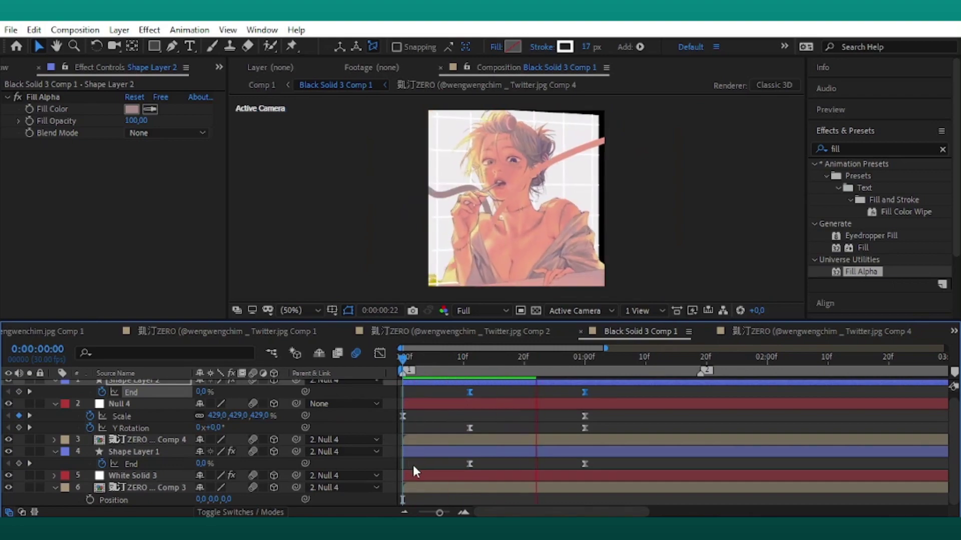
pyautogui.moveTo(583, 358); pyautogui.dragTo(537, 381)
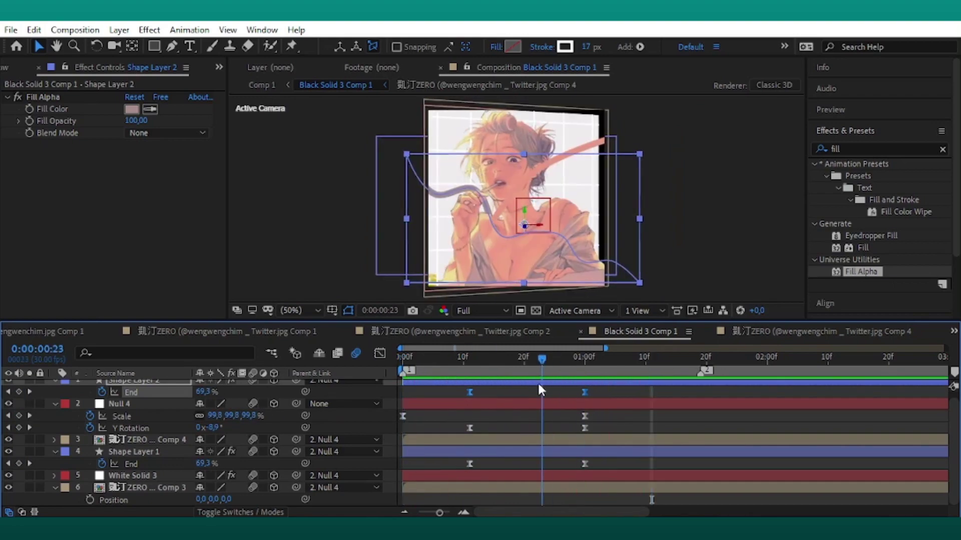
# - Apply Drop Shadow to the Comp 4 layer with 25% opacity, a 43° direction and a softness of 21
pyautogui.doubleClick(834, 149)
pyautogui.write('drop')
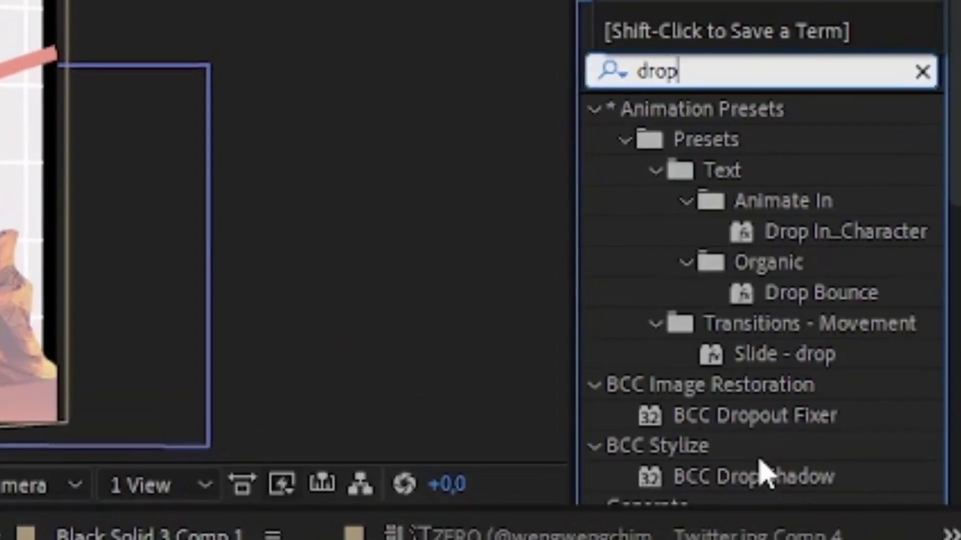
pyautogui.click(753, 414)
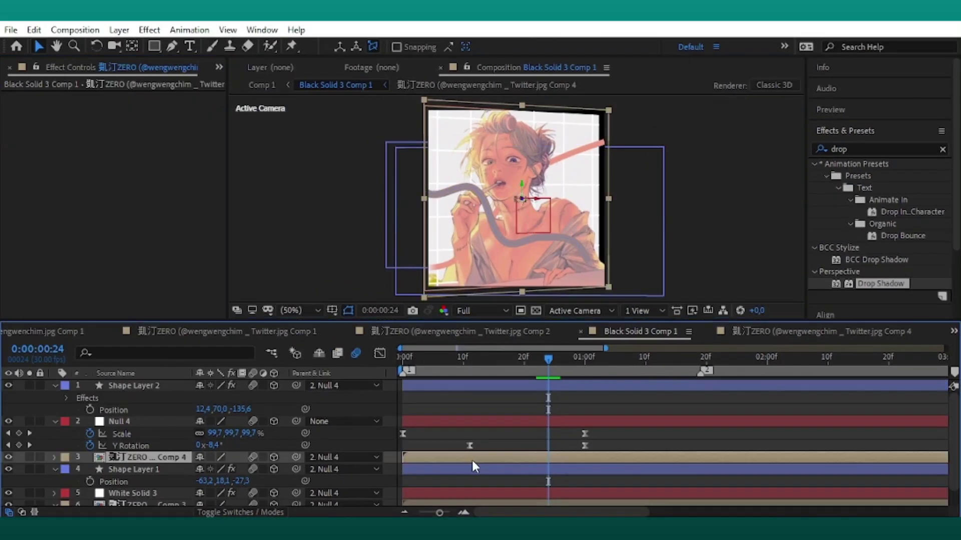
pyautogui.doubleClick(894, 284)
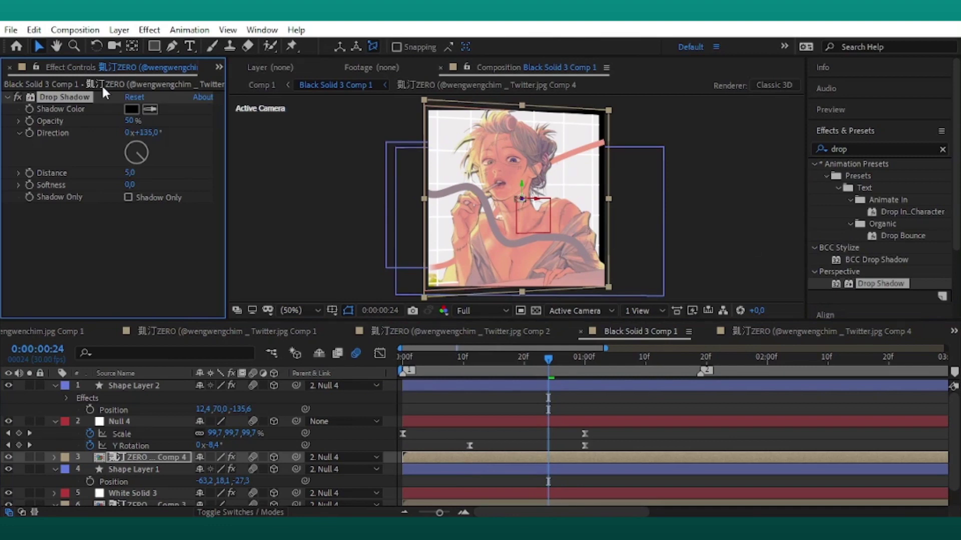
pyautogui.click(131, 122)
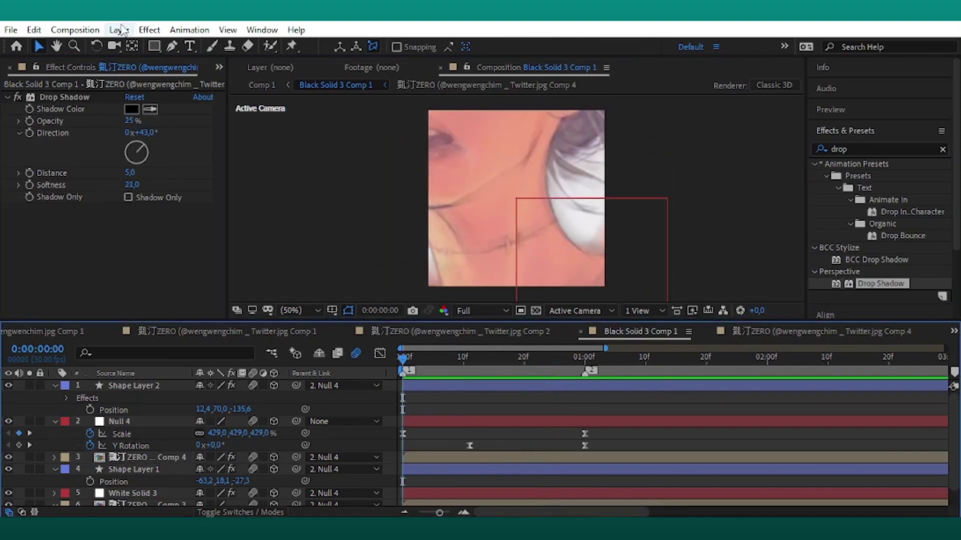
# - Create an adjustment layer above all layers and apply BCC Lens Blur OBS to it
pyautogui.click(119, 30)
pyautogui.moveTo(131, 43)
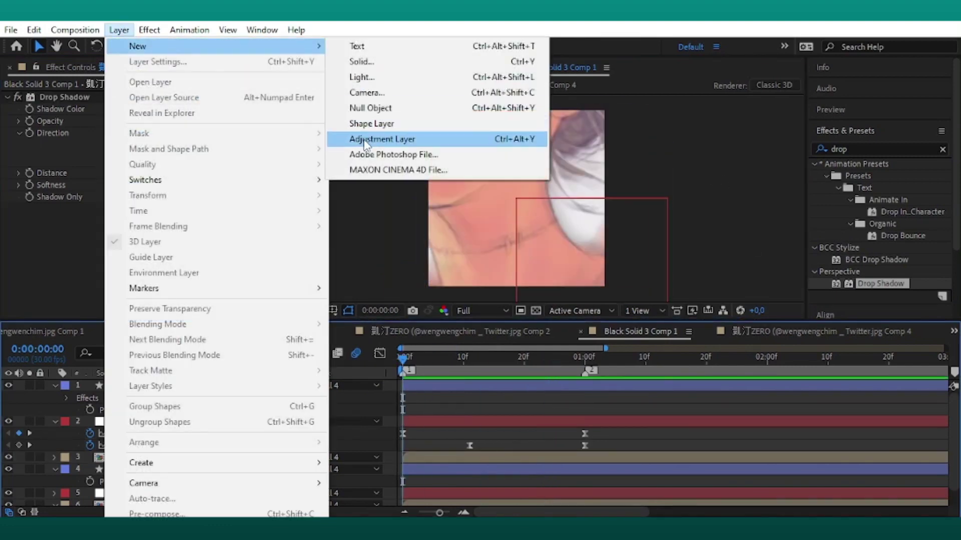
pyautogui.click(377, 137)
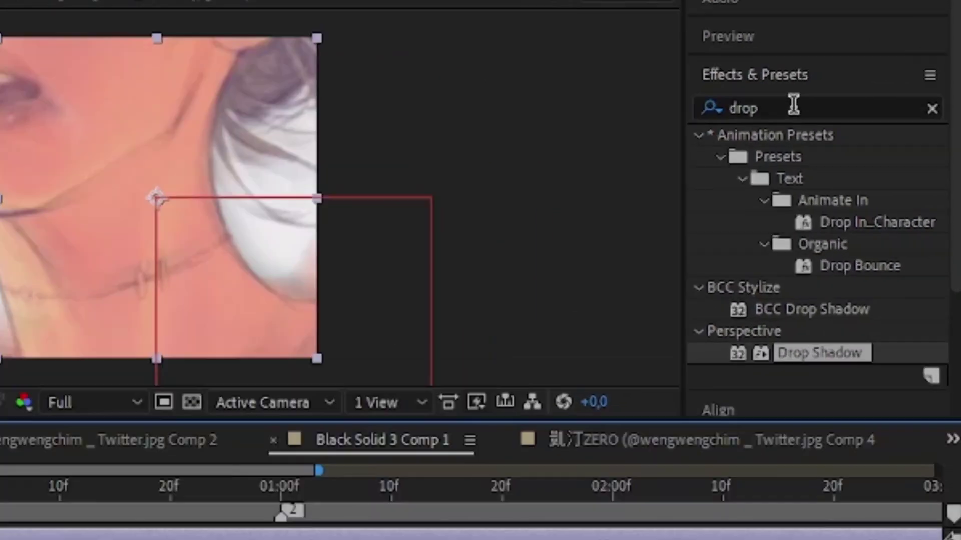
pyautogui.click(875, 149)
pyautogui.write('bc')
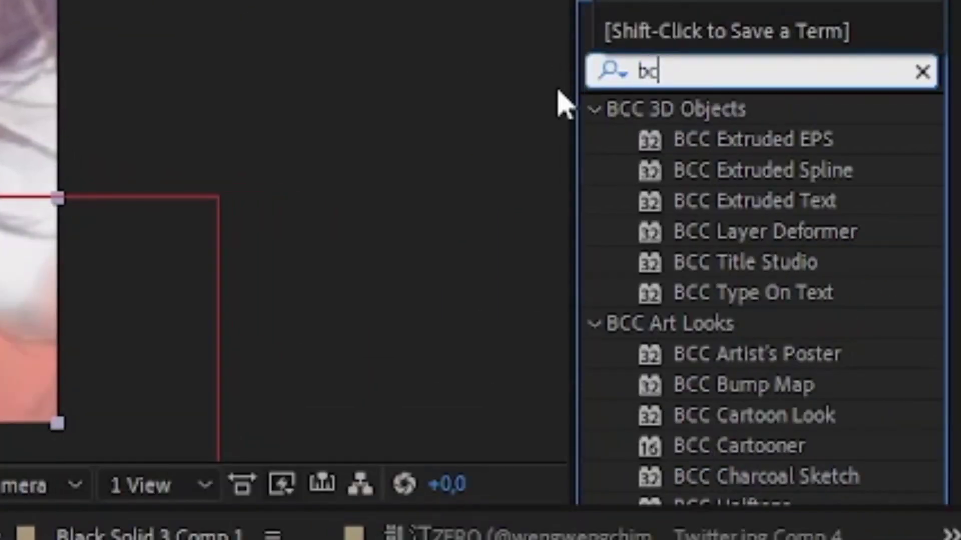
pyautogui.write('c lens')
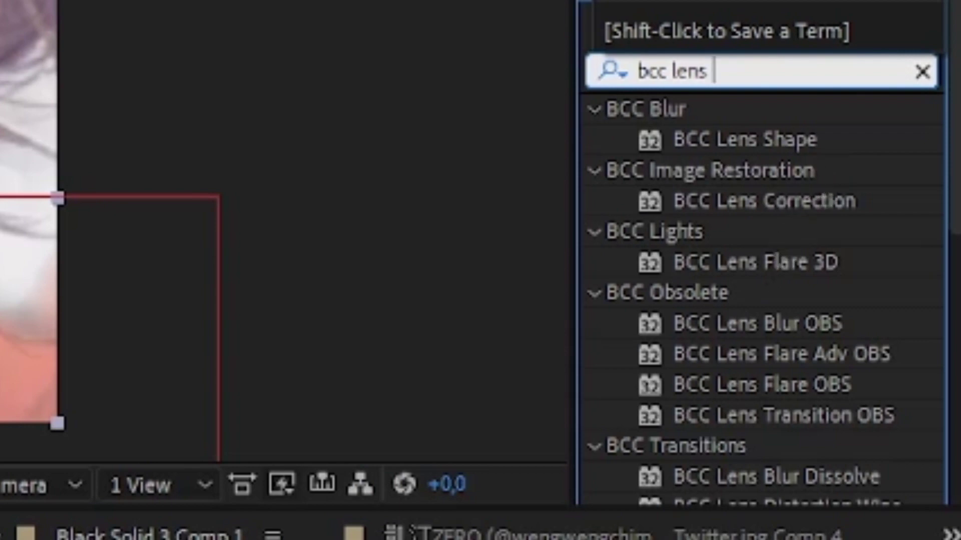
pyautogui.click(777, 329)
pyautogui.doubleClick(775, 329)
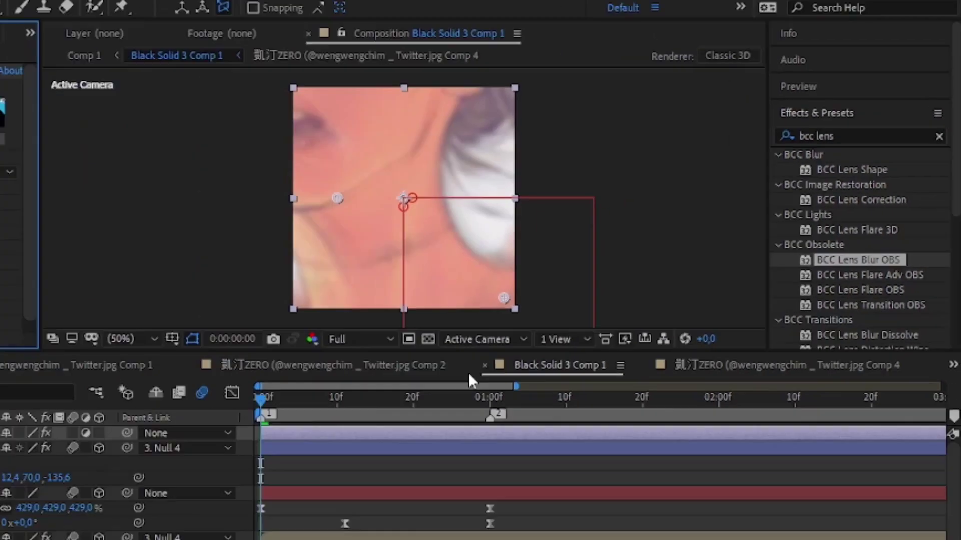
# - Set the lens blur's Gamma to 1000 and Iris Scale to 0, and go to frame 20
pyautogui.moveTo(503, 365); pyautogui.dragTo(511, 365)
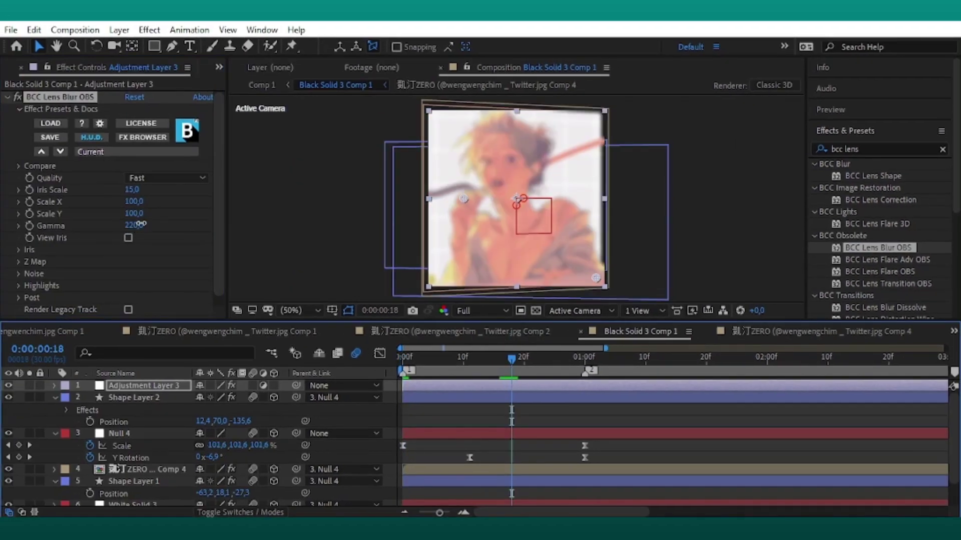
pyautogui.moveTo(135, 225); pyautogui.dragTo(170, 224)
pyautogui.moveTo(133, 196); pyautogui.dragTo(9, 221)
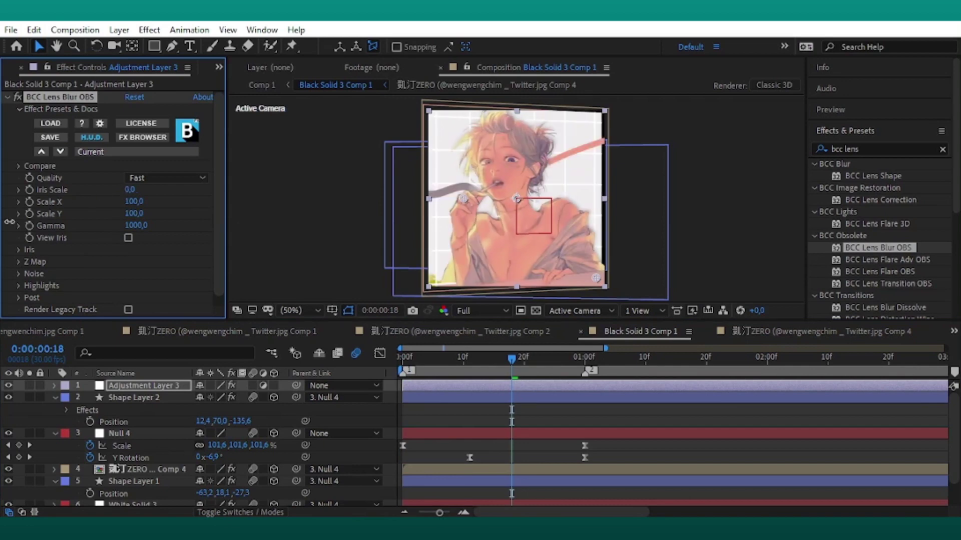
pyautogui.scroll(-1, 543, 426)
pyautogui.scroll(1, 507, 386)
pyautogui.moveTo(508, 361); pyautogui.dragTo(525, 404)
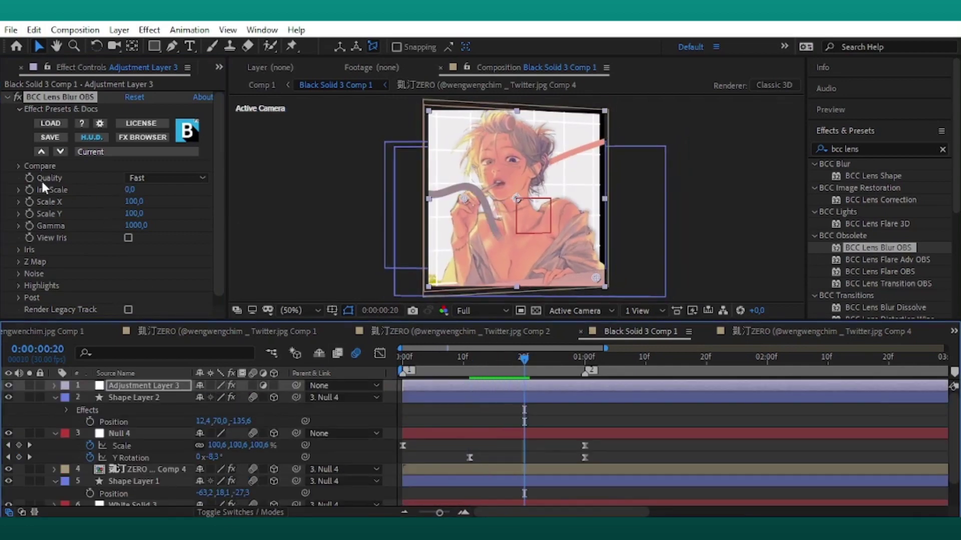
# - Keyframe the lens blur's Iris Scale at 0 on frame 9, 20 on frame 14 and 0 on frame 23
pyautogui.click(29, 190)
pyautogui.press('u')
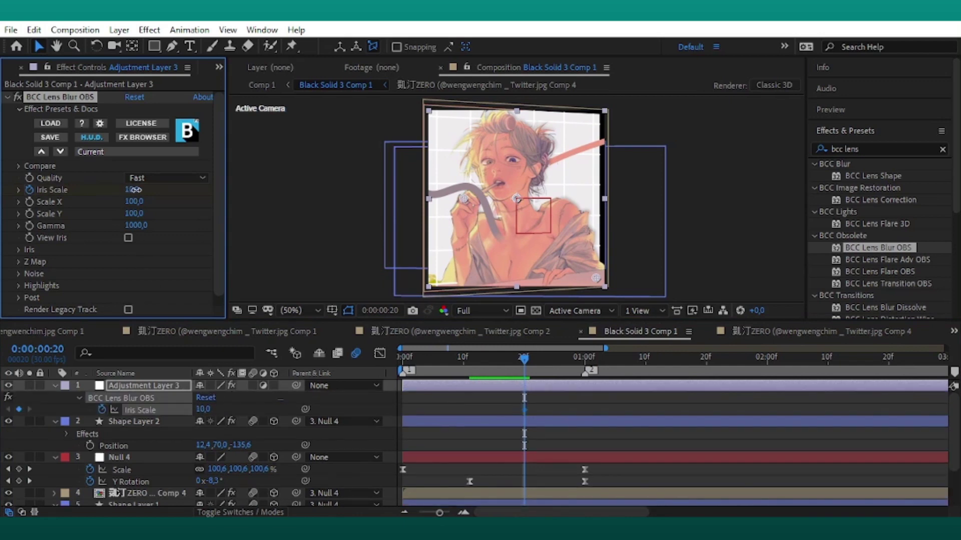
pyautogui.moveTo(135, 189); pyautogui.dragTo(142, 190)
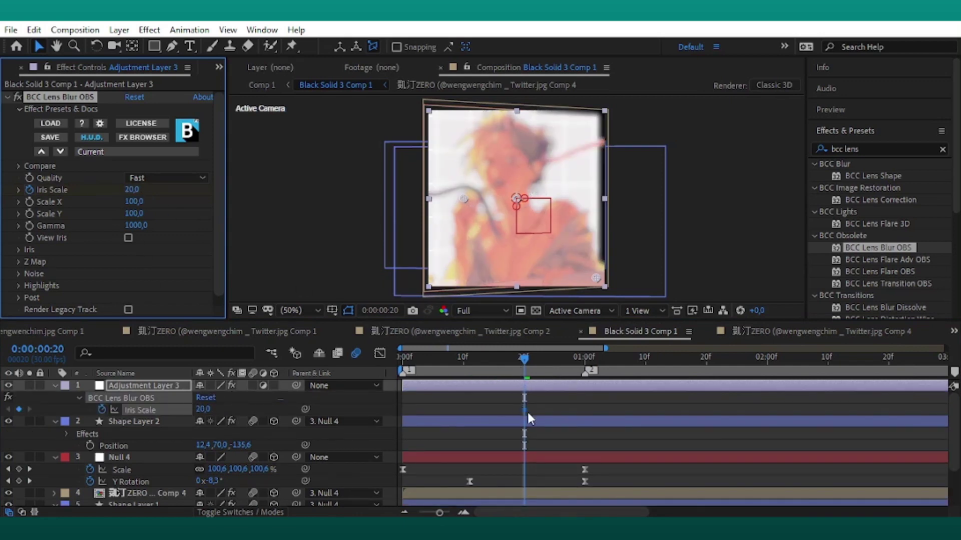
pyautogui.moveTo(524, 409); pyautogui.dragTo(496, 423)
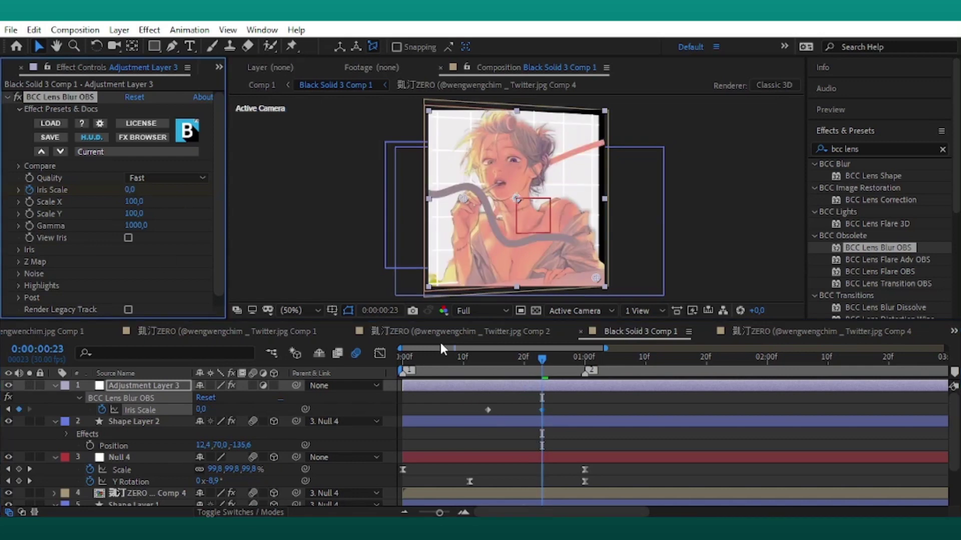
pyautogui.click(455, 365)
pyautogui.moveTo(132, 190); pyautogui.dragTo(75, 190)
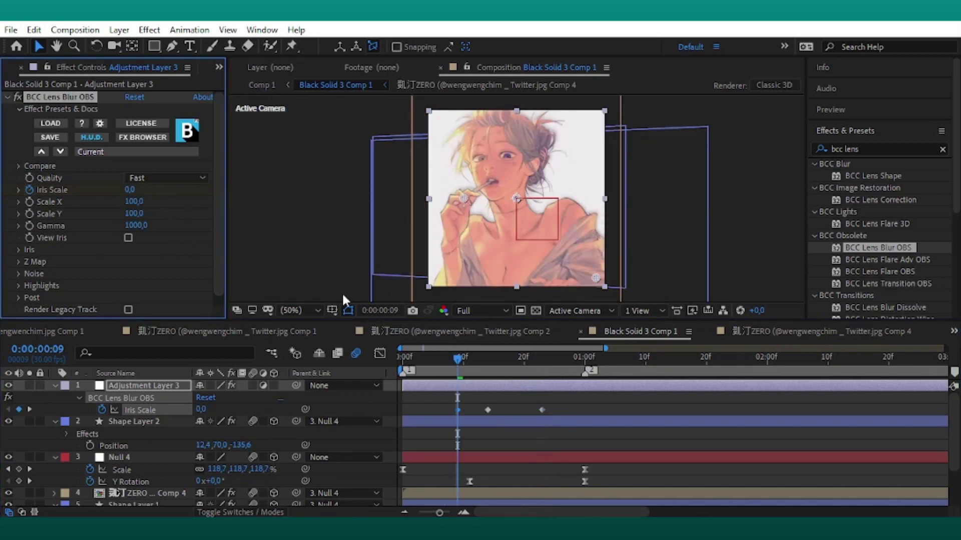
# - Shape the Iris Scale value graph into a sharp peak at frame 14 and preview the blur animation
pyautogui.moveTo(560, 399); pyautogui.dragTo(396, 417)
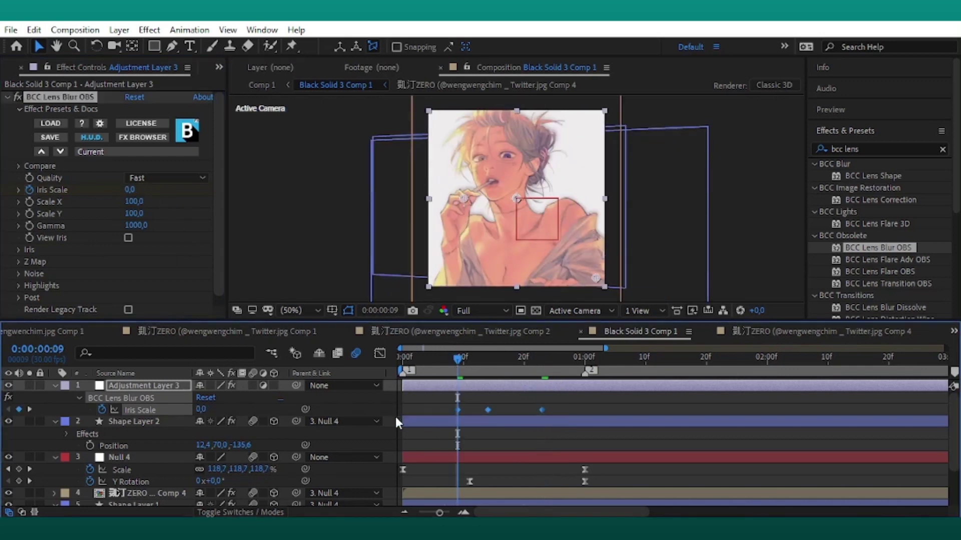
pyautogui.click(384, 353)
pyautogui.rightClick(475, 443)
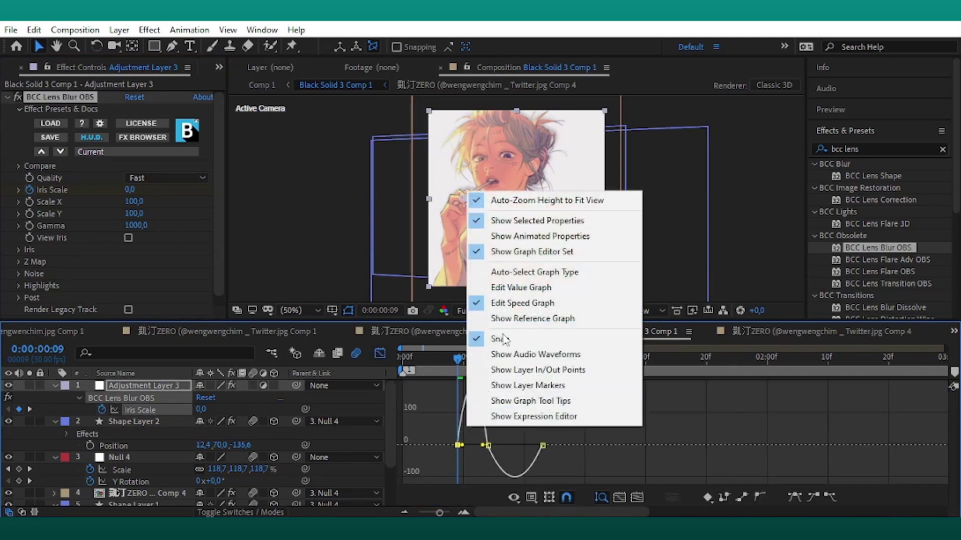
pyautogui.click(500, 283)
pyautogui.moveTo(477, 387); pyautogui.dragTo(489, 437)
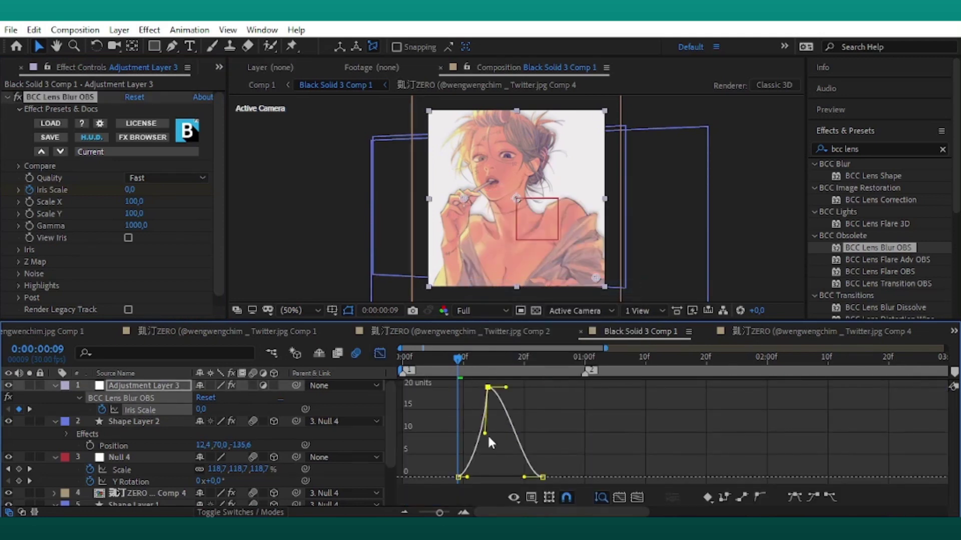
pyautogui.moveTo(504, 392); pyautogui.dragTo(496, 442)
pyautogui.press('space')
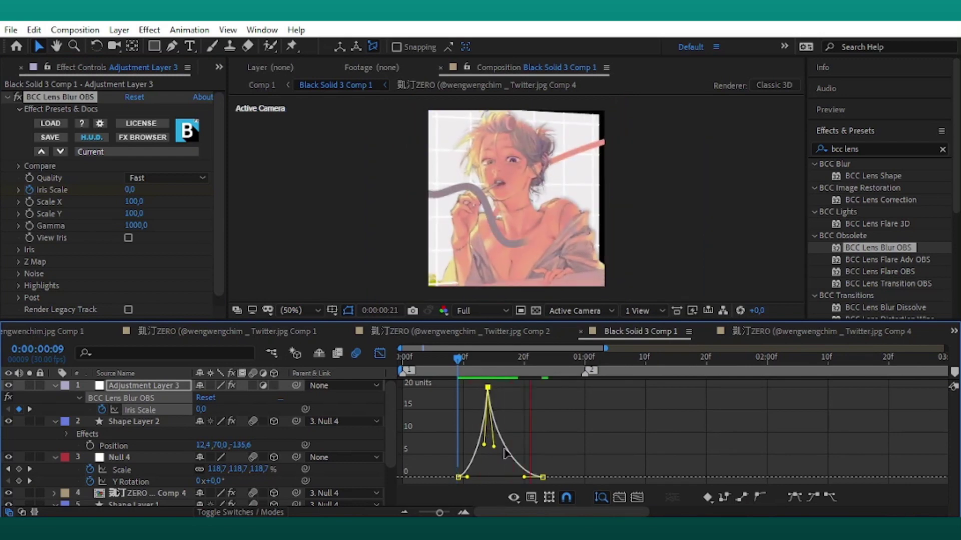
pyautogui.press('space')
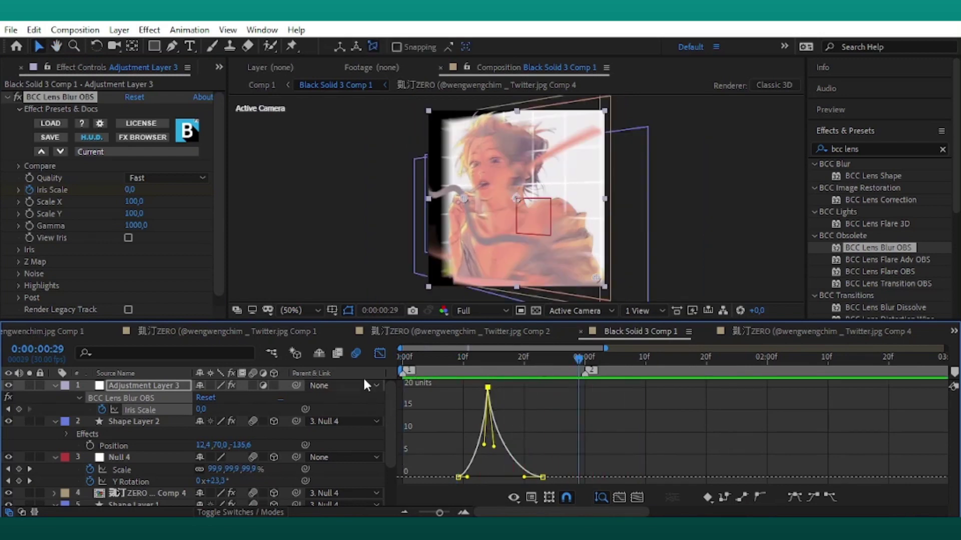
pyautogui.click(379, 353)
# - Create a black 500 × 500 px solid above all layers and trim its start to frame 14
pyautogui.click(119, 29)
pyautogui.moveTo(135, 43)
pyautogui.click(353, 58)
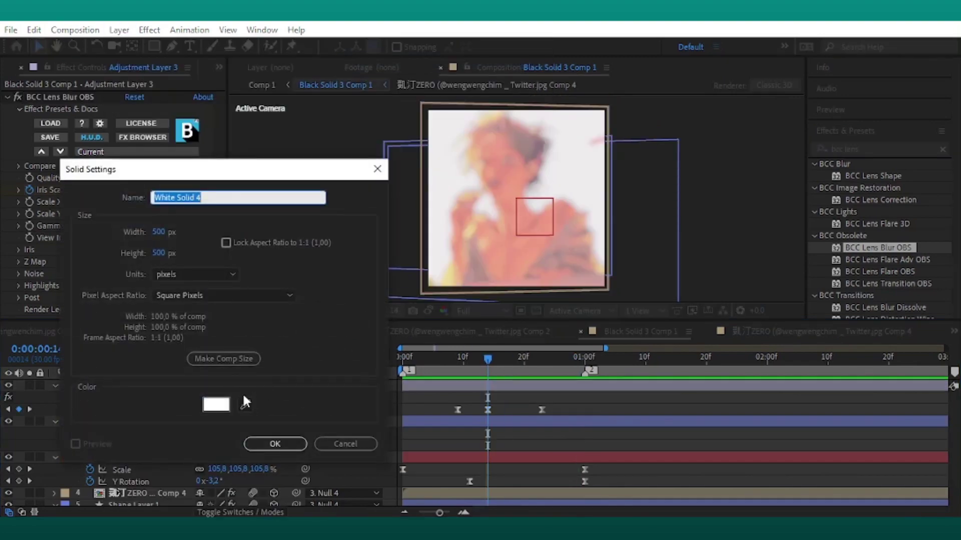
pyautogui.click(216, 404)
pyautogui.click(352, 340)
pyautogui.click(320, 391)
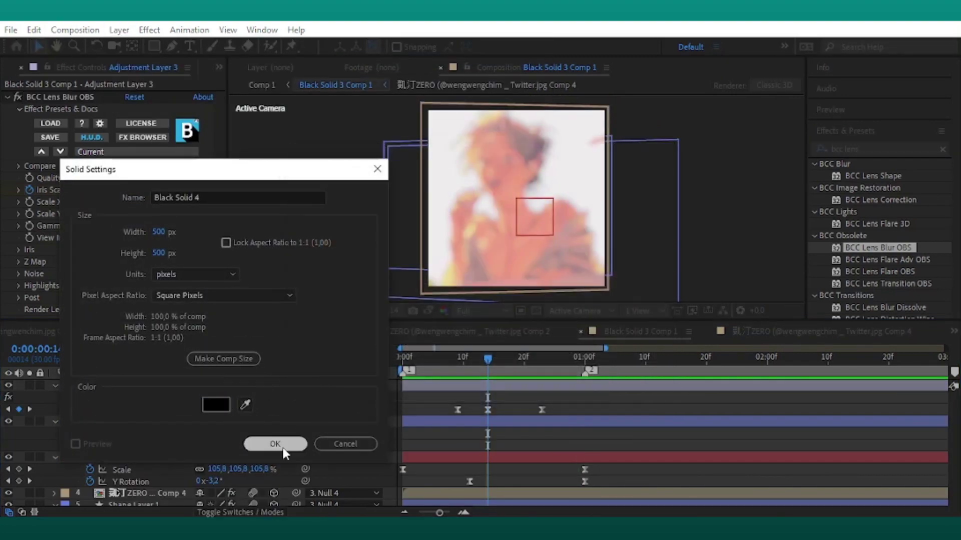
pyautogui.click(284, 449)
pyautogui.hotkey('ctrl', 'shift', 'd')
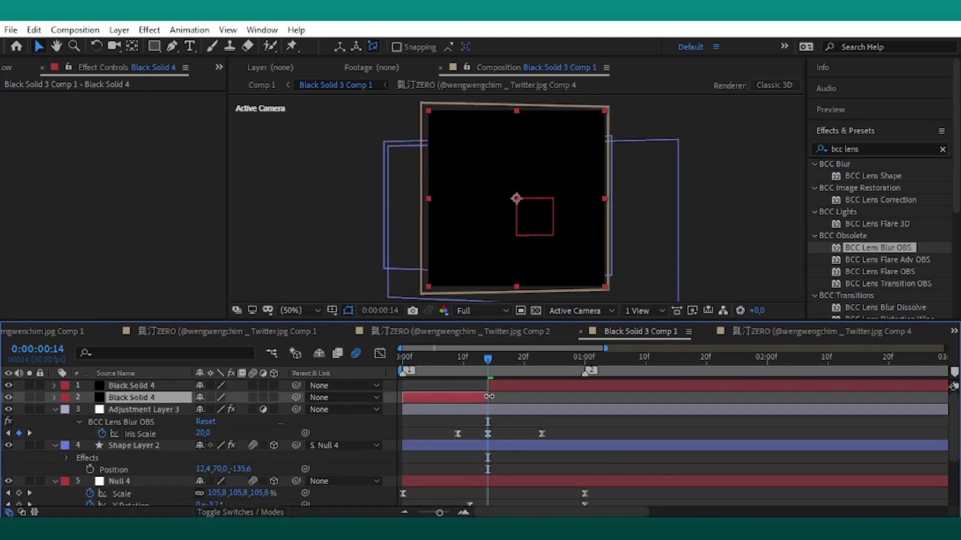
pyautogui.press('Delete')
# - Keyframe the black solid's Opacity at 85% on frame 14 and 0% on 0:00:01:00
pyautogui.click(499, 388)
pyautogui.press('t')
pyautogui.click(205, 397)
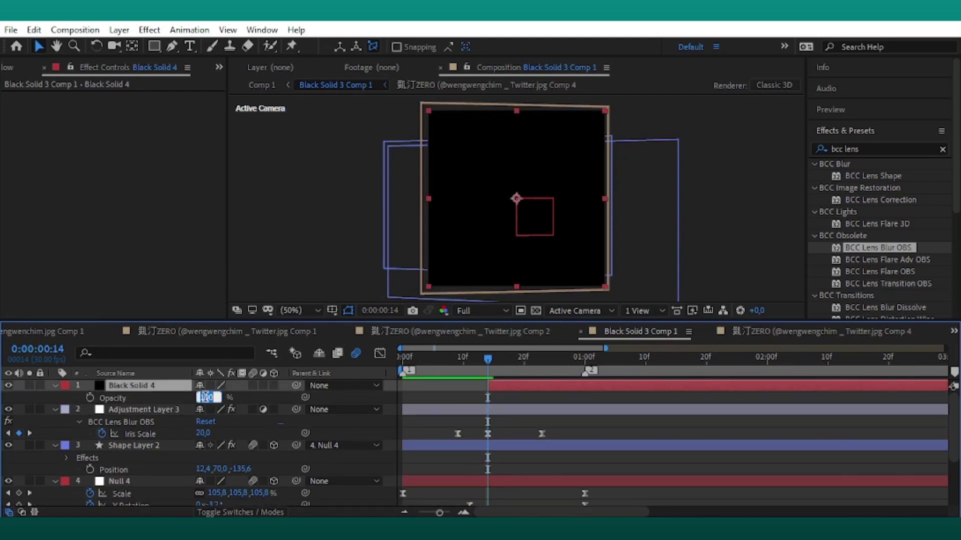
pyautogui.press('Return')
pyautogui.click(90, 399)
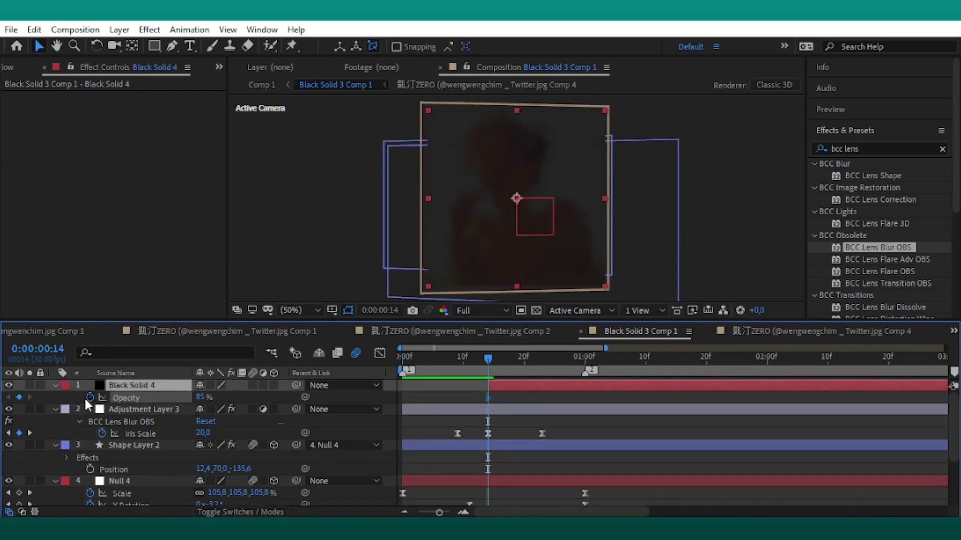
pyautogui.moveTo(556, 369); pyautogui.dragTo(470, 403)
pyautogui.press('pagedown')
pyautogui.click(200, 397)
pyautogui.write('0')
pyautogui.press('Return')
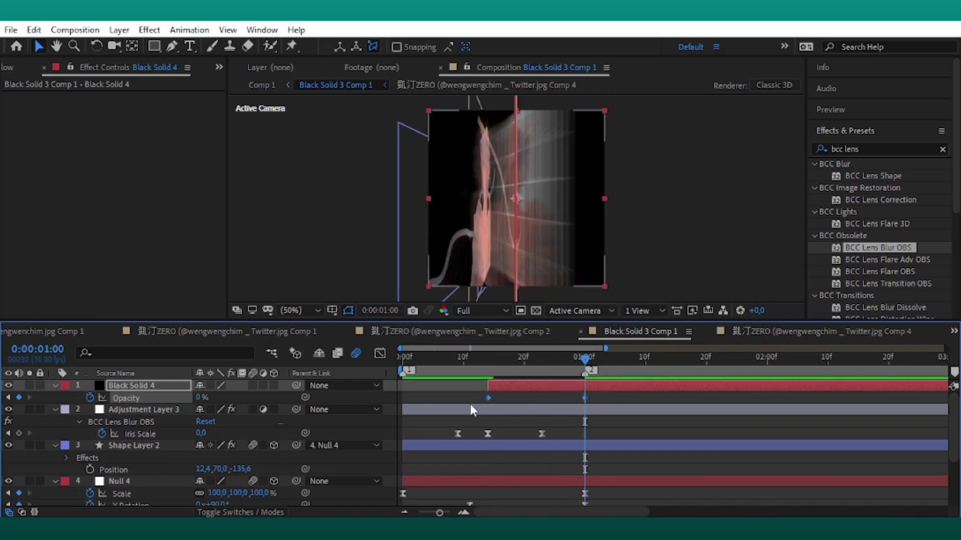
# - Apply Easy Ease to the black solid's Opacity keyframes and preview the composition from the start
pyautogui.press('F9')
pyautogui.click(380, 354)
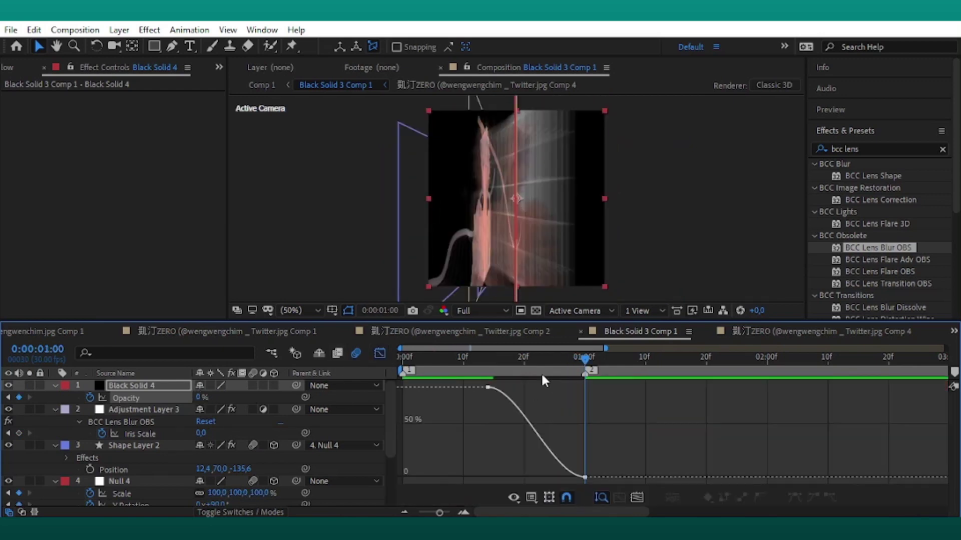
pyautogui.click(380, 354)
pyautogui.press('Home')
pyautogui.press('space')
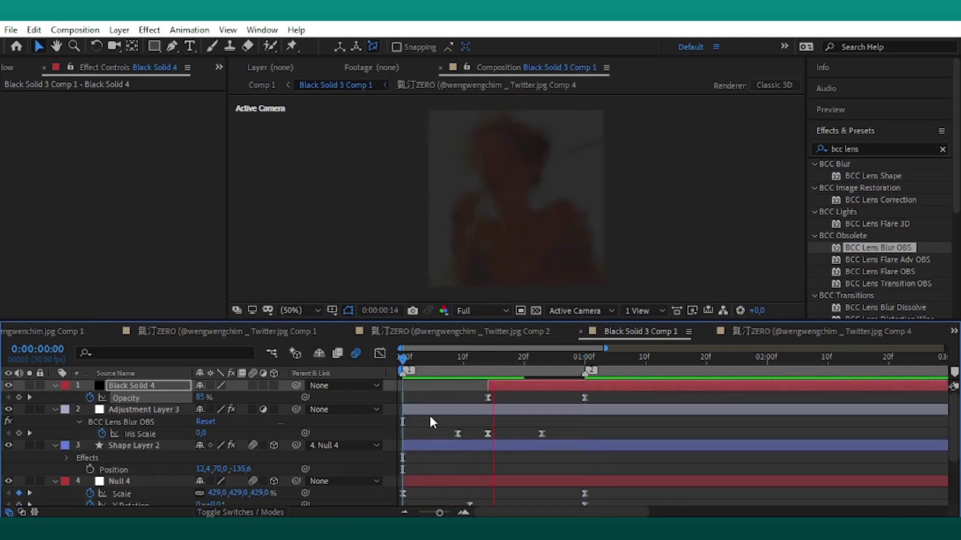
# - Split all layers at 0:00:01:00 and delete the parts after it
pyautogui.click(585, 356)
pyautogui.hotkey('ctrl', 'shift', 'd')
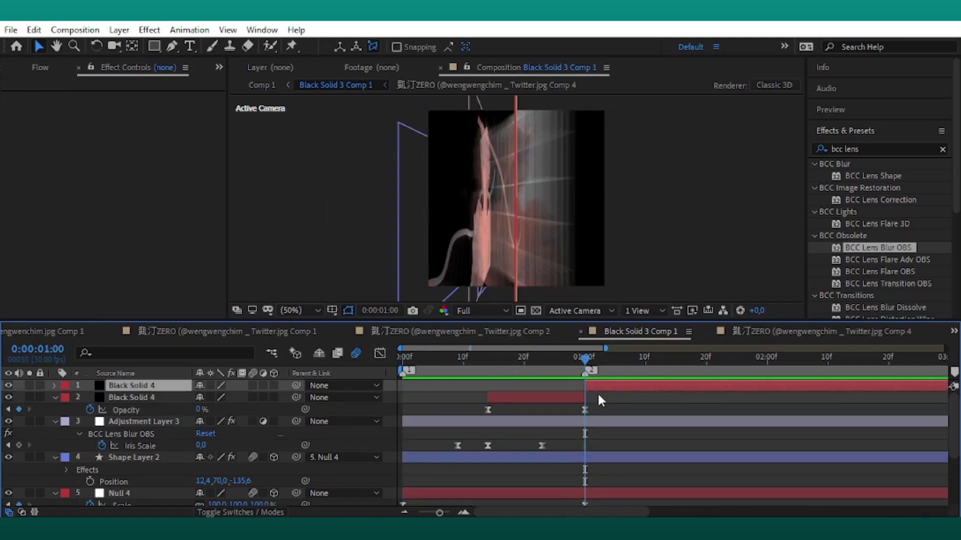
pyautogui.press('Delete')
pyautogui.hotkey('ctrl', 'a')
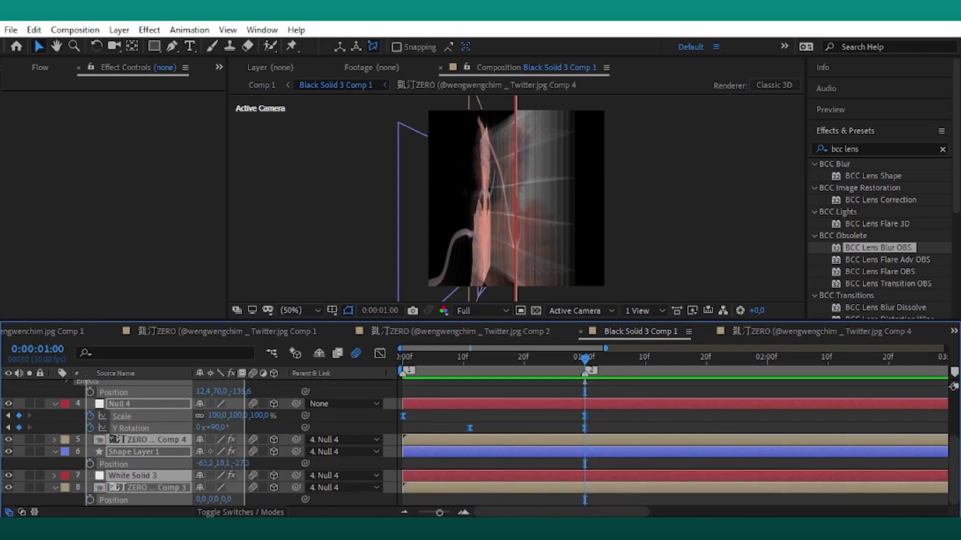
pyautogui.hotkey('ctrl', 'shift', 'd')
pyautogui.press('Delete')
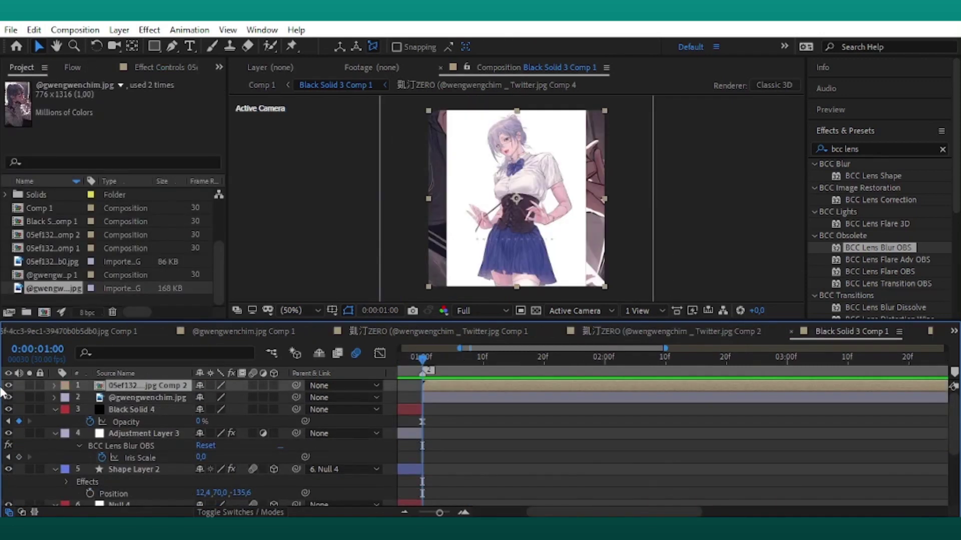
# - Hide the 05ef132 Comp 2 layer and scale the dark-haired portrait layer below it to 38%
pyautogui.click(8, 385)
pyautogui.click(148, 397)
pyautogui.press('s')
pyautogui.click(109, 409)
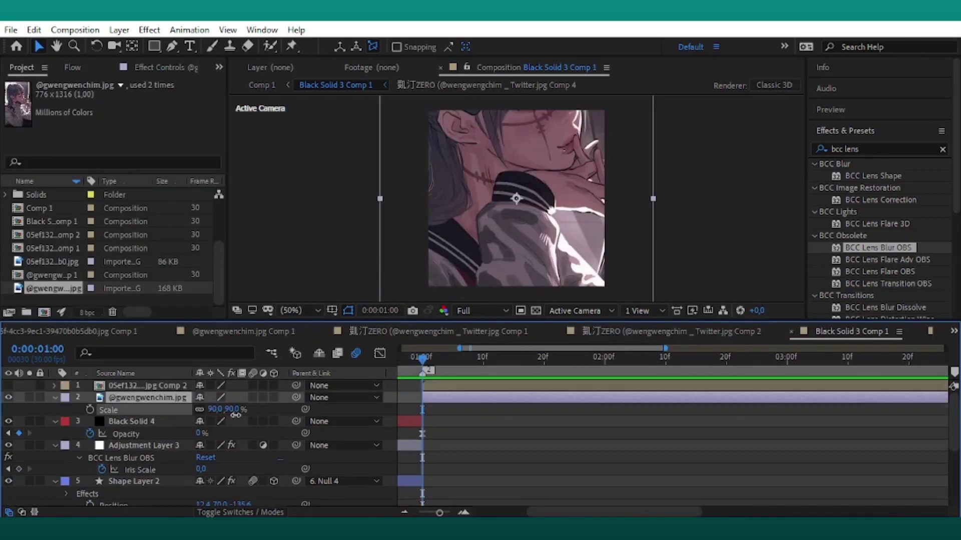
pyautogui.moveTo(223, 423); pyautogui.dragTo(225, 433)
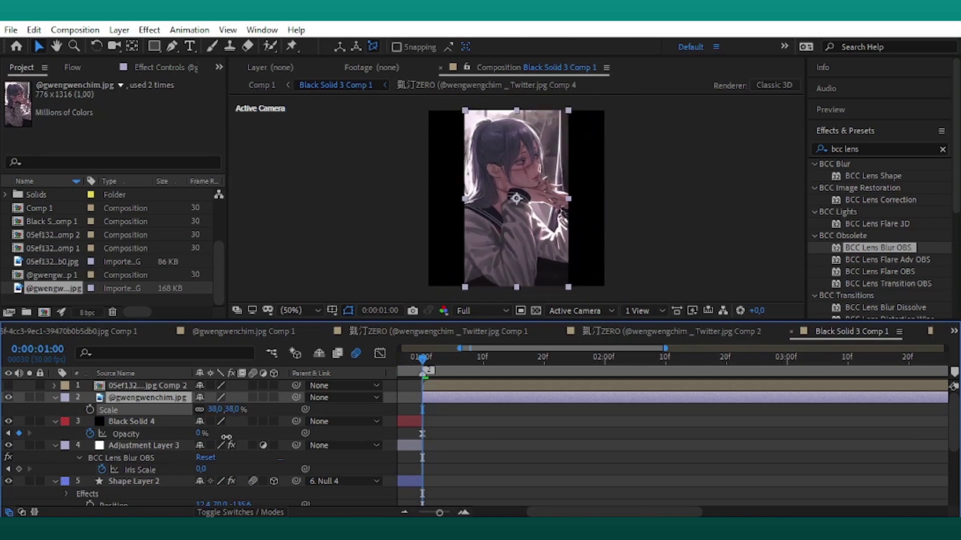
# - Pre-compose the dark-haired portrait layer and make the 05ef132 Comp 2 layer visible again
pyautogui.rightClick(498, 398)
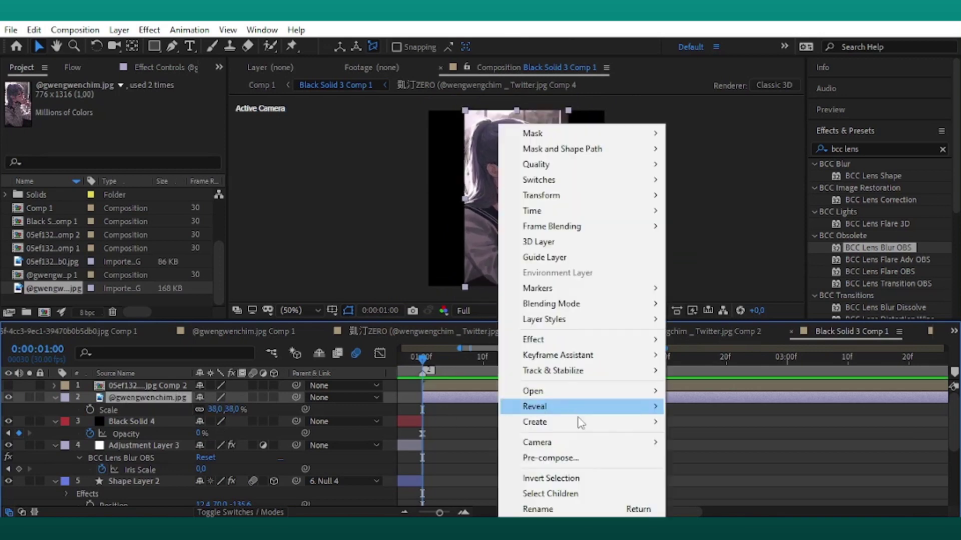
pyautogui.click(550, 457)
pyautogui.click(541, 346)
pyautogui.click(9, 385)
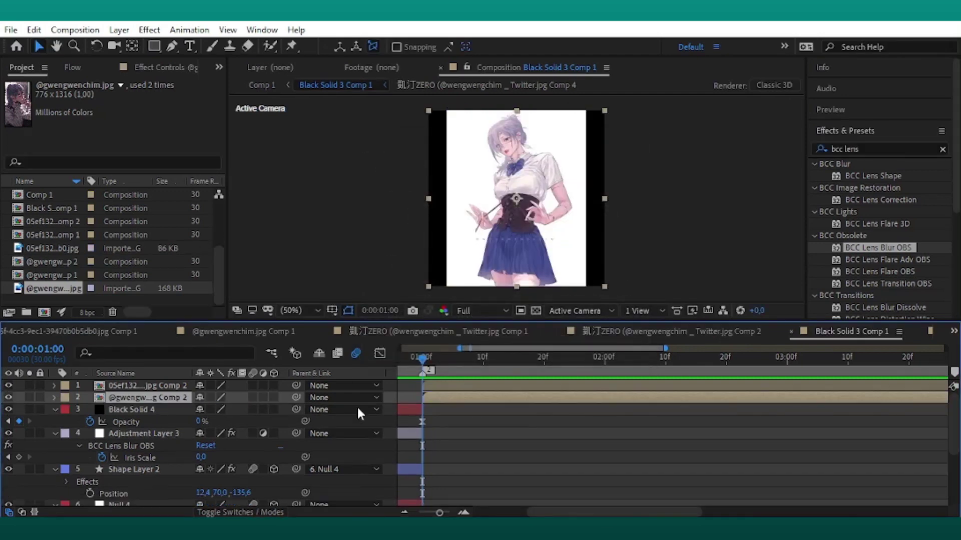
# - Add a full-height rectangular mask around the standing figure on the 05ef132 Comp 2 layer and center it over the portrait beneath
pyautogui.click(493, 386)
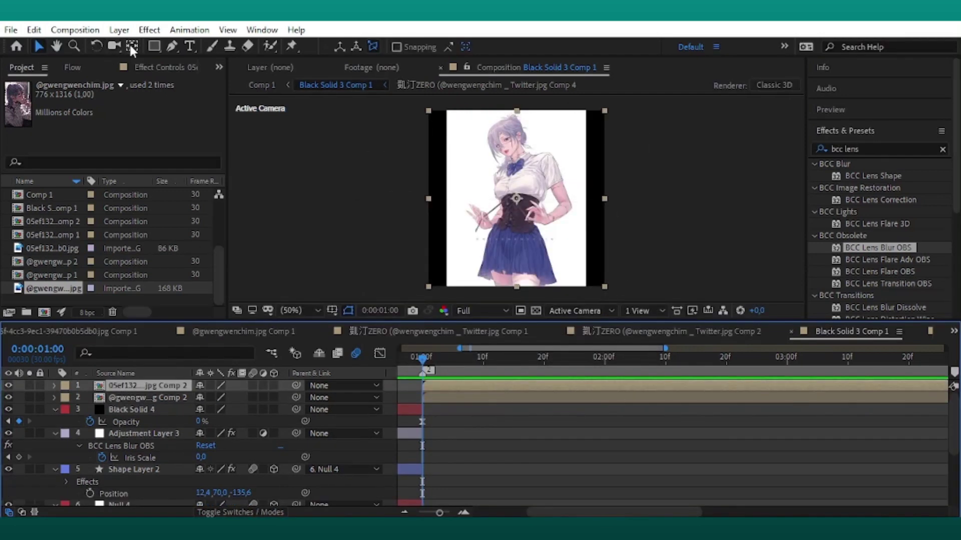
pyautogui.click(157, 47)
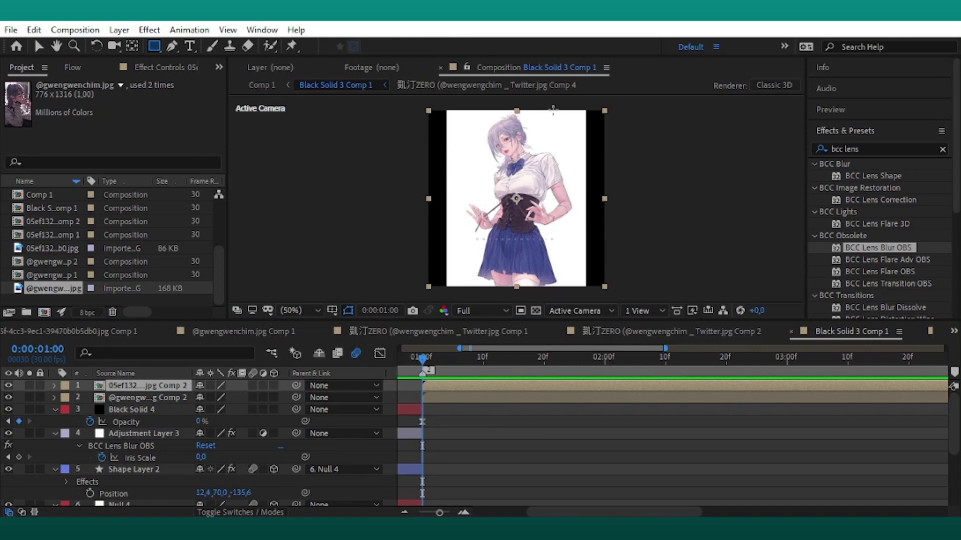
pyautogui.moveTo(553, 109); pyautogui.dragTo(461, 288)
pyautogui.press('v')
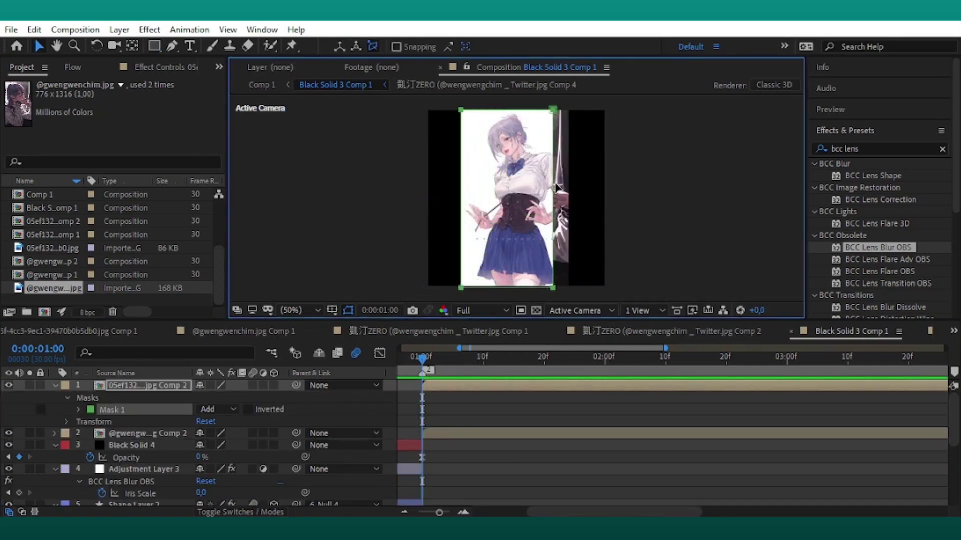
pyautogui.moveTo(557, 184); pyautogui.dragTo(560, 178)
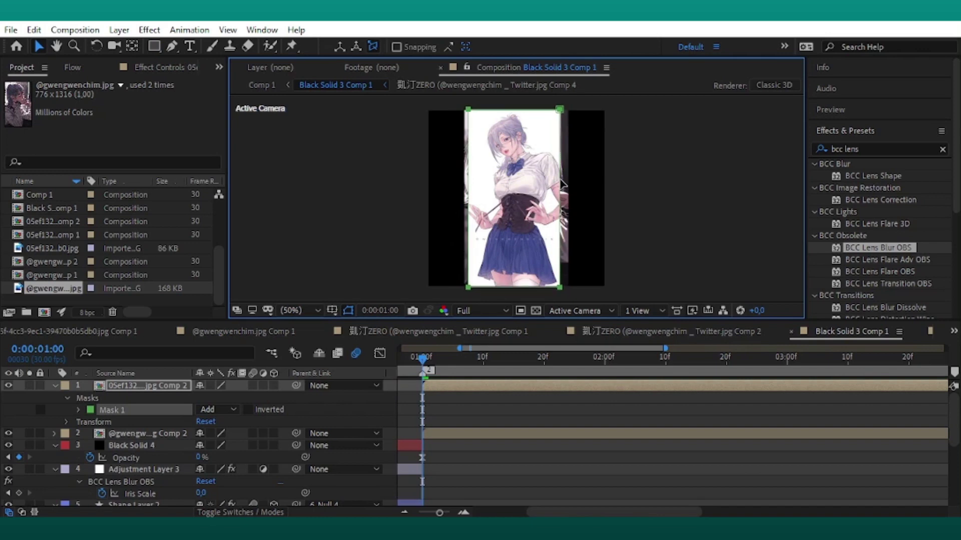
pyautogui.click(659, 188)
# - Enable motion blur and 3D for both new image comp layers and go to 0:00:01:05
pyautogui.click(55, 385)
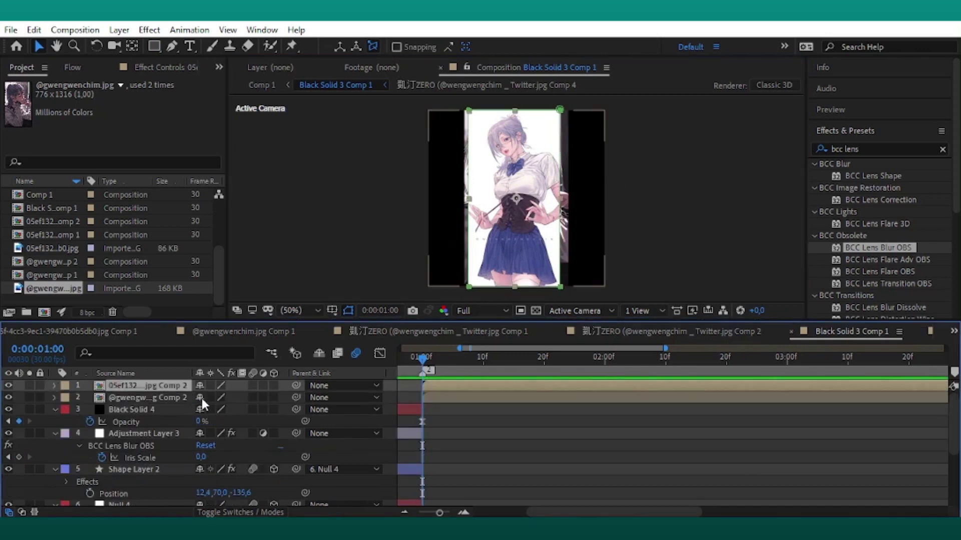
pyautogui.moveTo(253, 385); pyautogui.dragTo(274, 398)
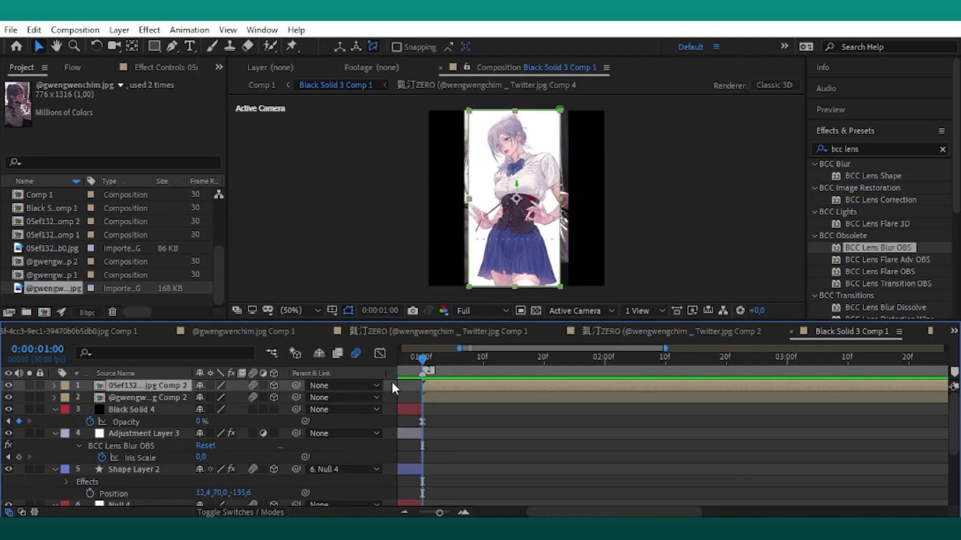
pyautogui.click(440, 357)
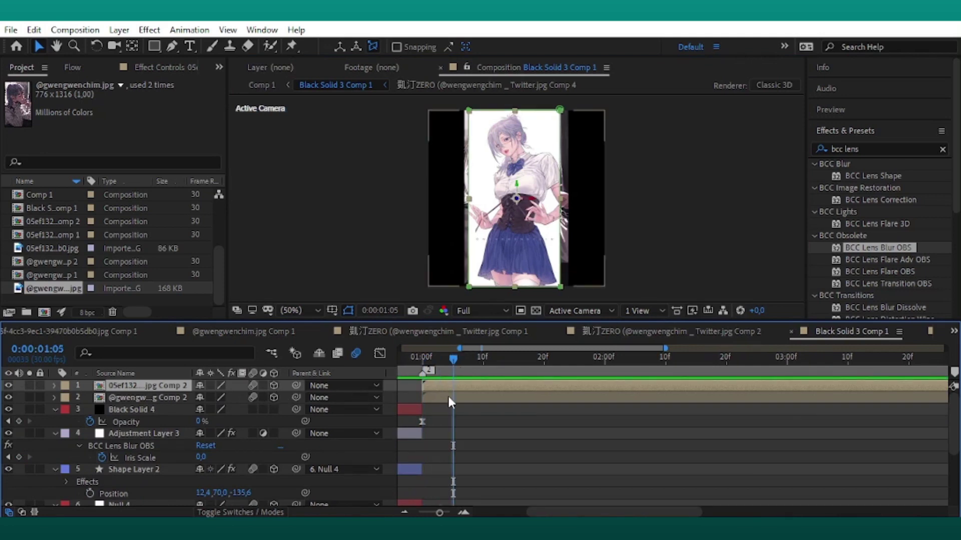
# - Open the dark-haired portrait's precomp and set its composition width to 294 px
pyautogui.doubleClick(448, 396)
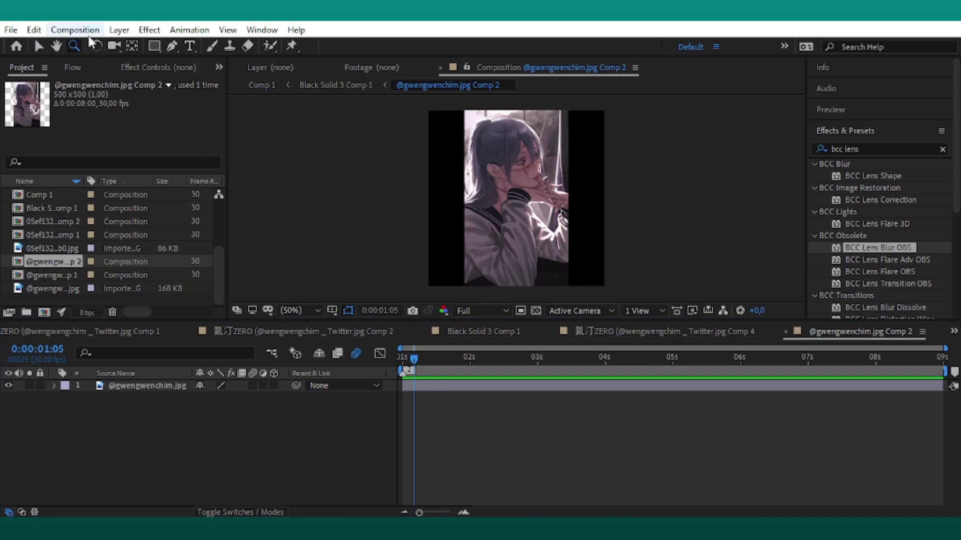
pyautogui.click(75, 30)
pyautogui.click(112, 65)
pyautogui.moveTo(318, 132); pyautogui.dragTo(225, 227)
pyautogui.moveTo(80, 324)
pyautogui.mouseDown()
pyautogui.moveTo(63, 324)
pyautogui.moveTo(79, 342)
pyautogui.moveTo(76, 334)
pyautogui.mouseUp()
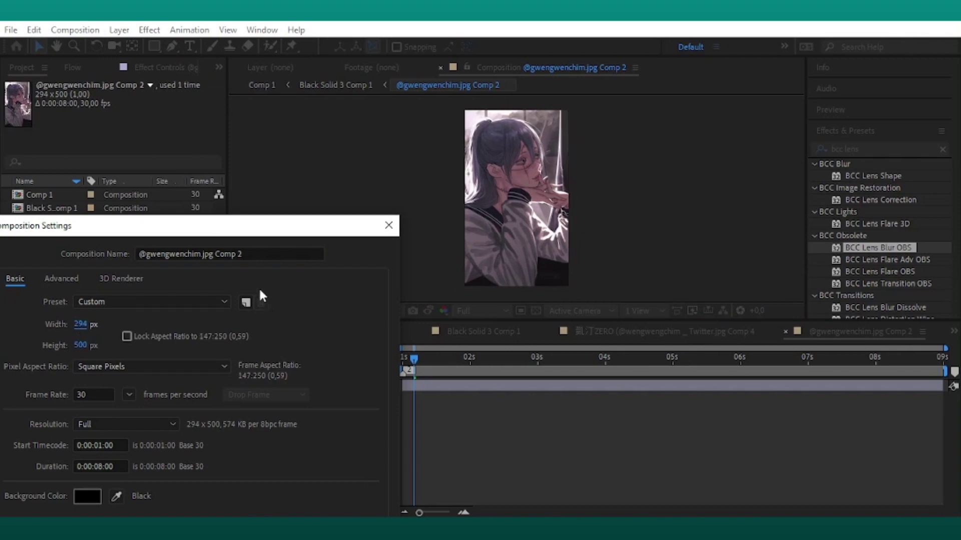
pyautogui.moveTo(232, 228); pyautogui.dragTo(383, 20)
pyautogui.click(429, 374)
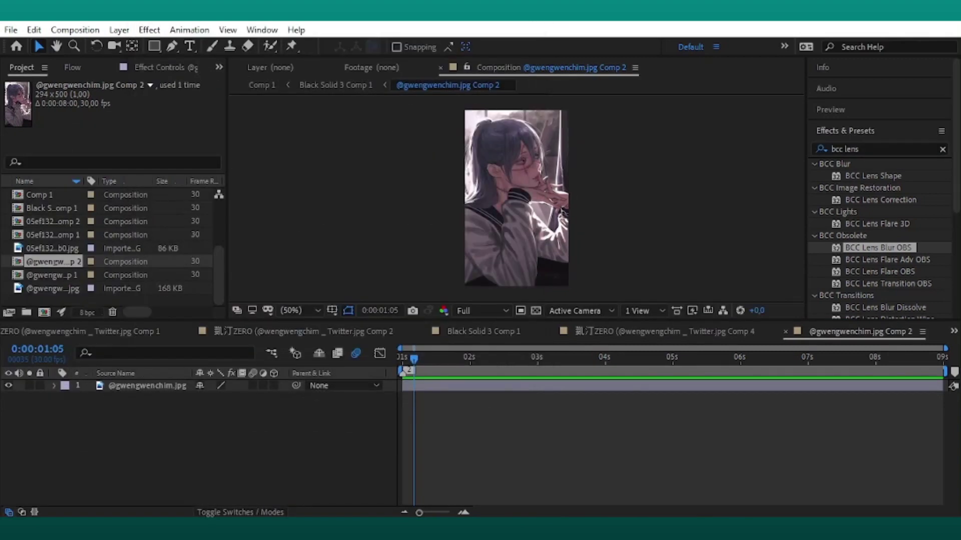
# - Return to Black Solid 3 Comp 1, open the 05ef132 Comp 2 precomp and set its composition width to 326 px
pyautogui.click(954, 332)
pyautogui.click(796, 443)
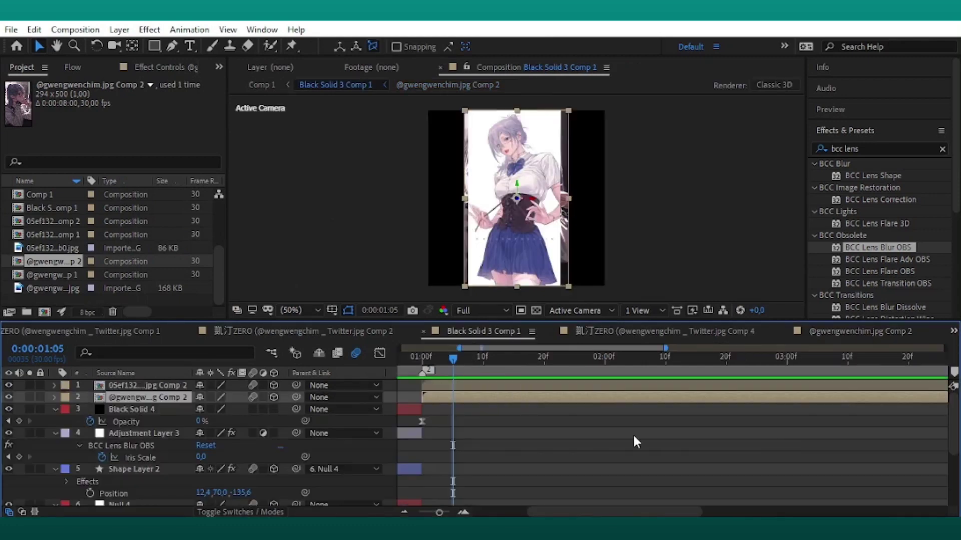
pyautogui.doubleClick(495, 388)
pyautogui.click(75, 29)
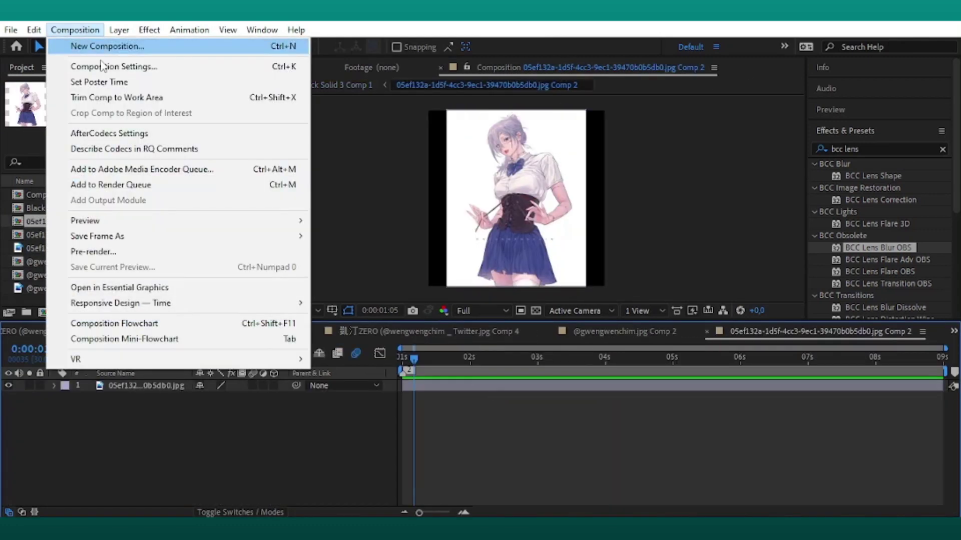
pyautogui.click(115, 65)
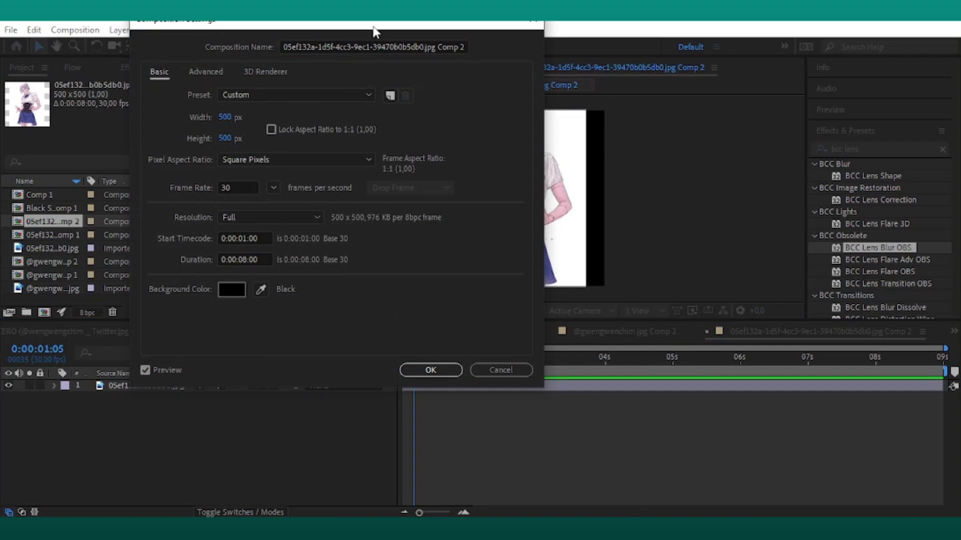
pyautogui.moveTo(374, 32); pyautogui.dragTo(237, 270)
pyautogui.moveTo(88, 357)
pyautogui.mouseDown()
pyautogui.moveTo(50, 375)
pyautogui.moveTo(77, 357)
pyautogui.moveTo(81, 362)
pyautogui.mouseUp()
pyautogui.moveTo(229, 274); pyautogui.dragTo(484, 32)
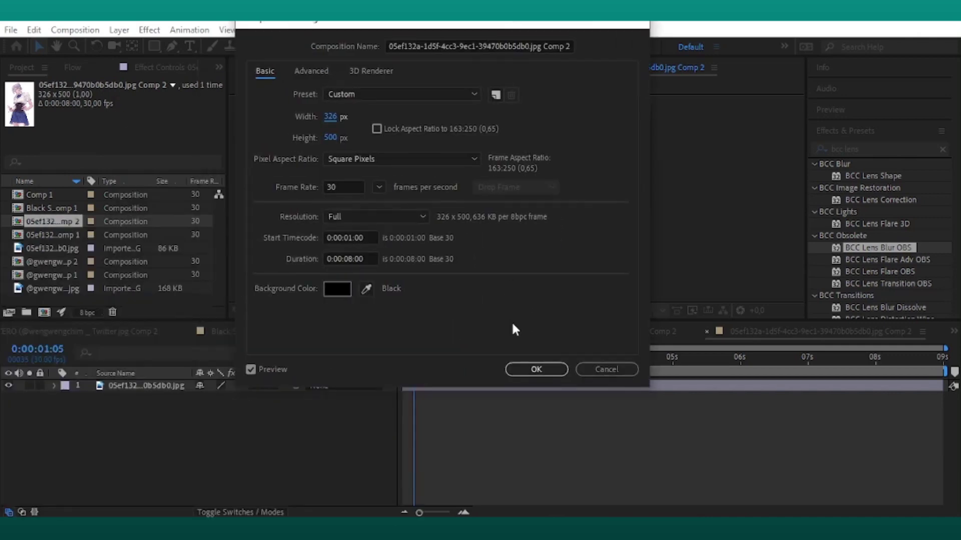
pyautogui.click(536, 370)
# - Set the 05ef132 Comp 2 composition width to 283 px
pyautogui.click(86, 31)
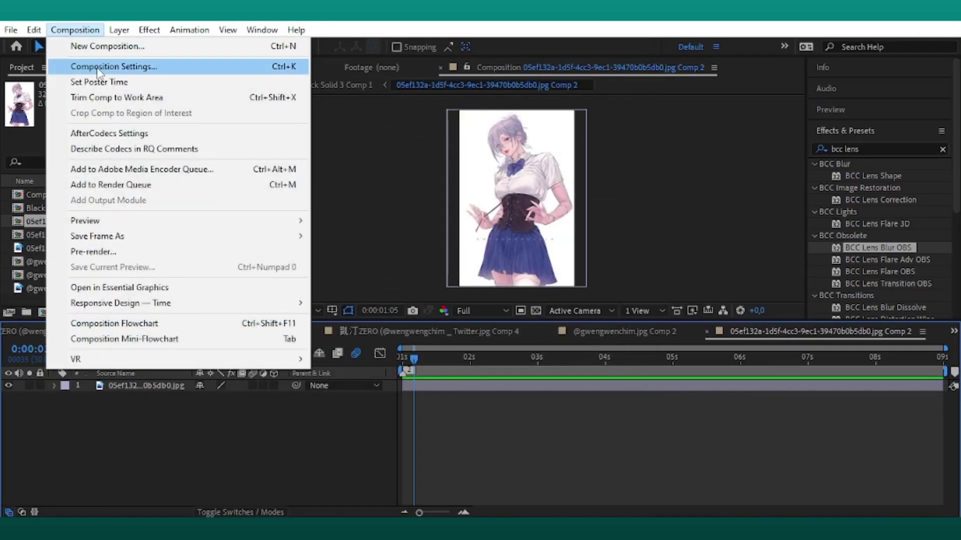
pyautogui.click(107, 82)
pyautogui.click(80, 28)
pyautogui.click(100, 67)
pyautogui.moveTo(352, 26); pyautogui.dragTo(157, 368)
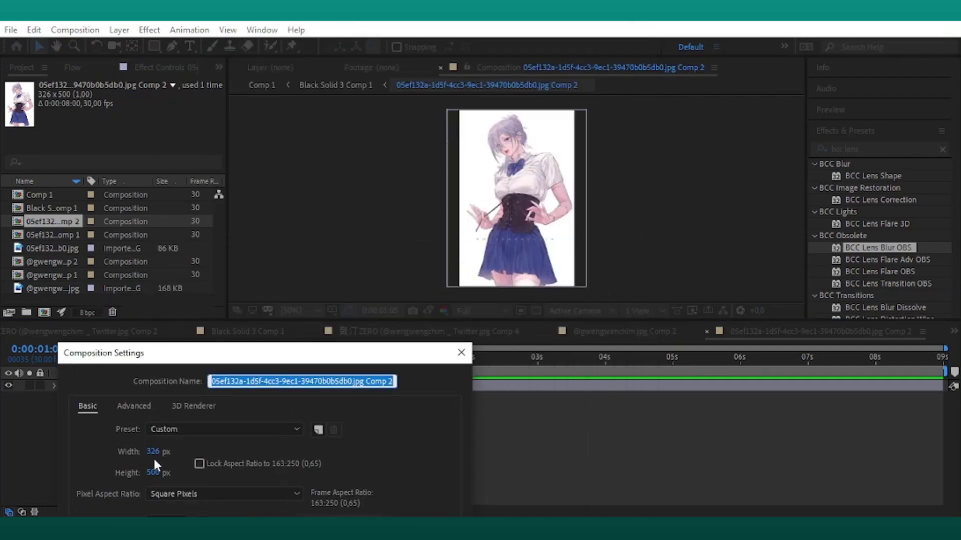
pyautogui.moveTo(154, 452)
pyautogui.mouseDown()
pyautogui.moveTo(134, 453)
pyautogui.moveTo(144, 456)
pyautogui.mouseUp()
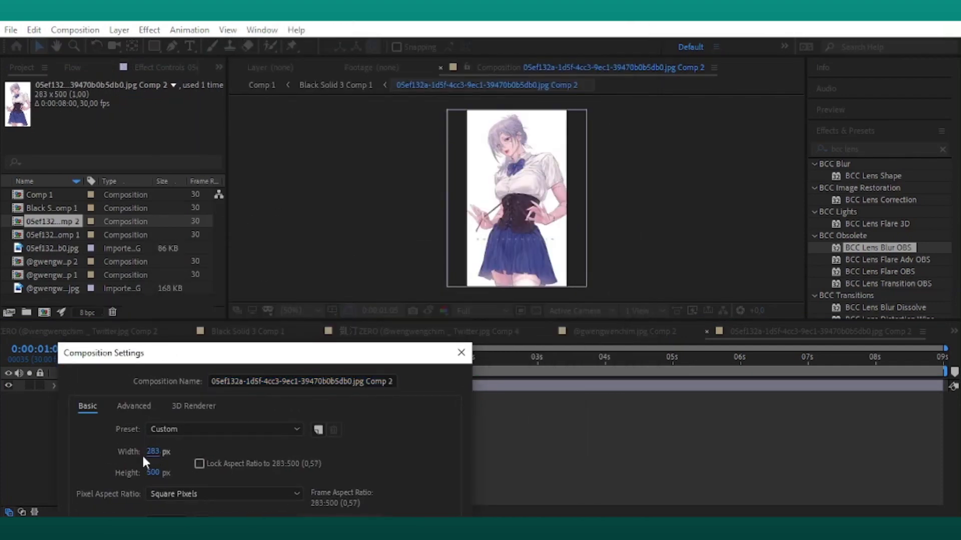
pyautogui.moveTo(183, 358); pyautogui.dragTo(388, 46)
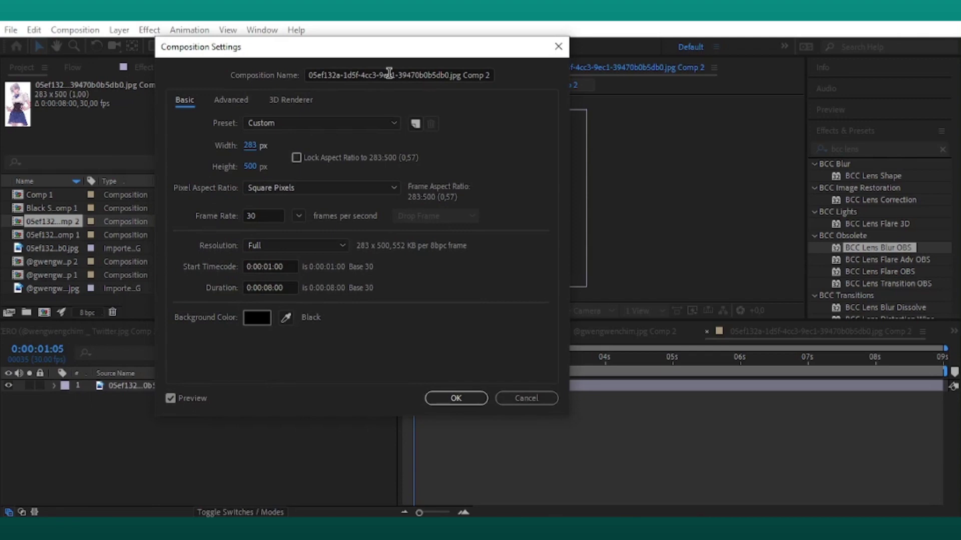
pyautogui.click(455, 397)
# - Return to Black Solid 3 Comp 1 and delete the rectangular mask from the 05ef132 Comp 2 layer
pyautogui.click(953, 332)
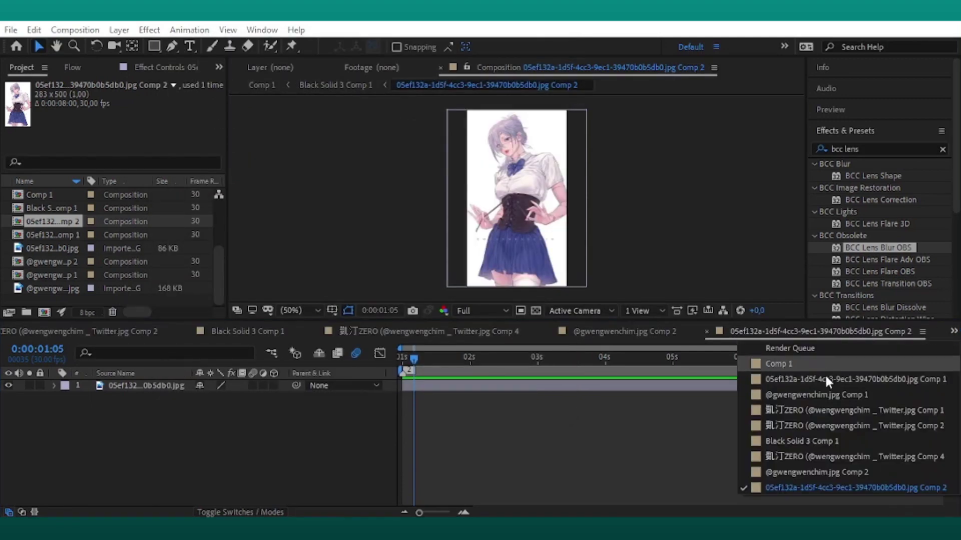
pyautogui.click(809, 441)
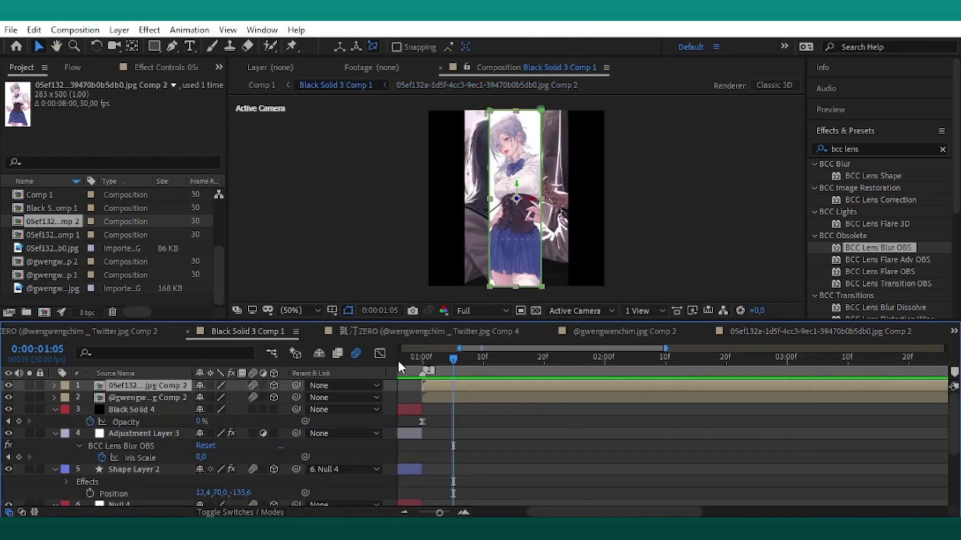
pyautogui.press('m')
pyautogui.click(134, 399)
pyautogui.press('Delete')
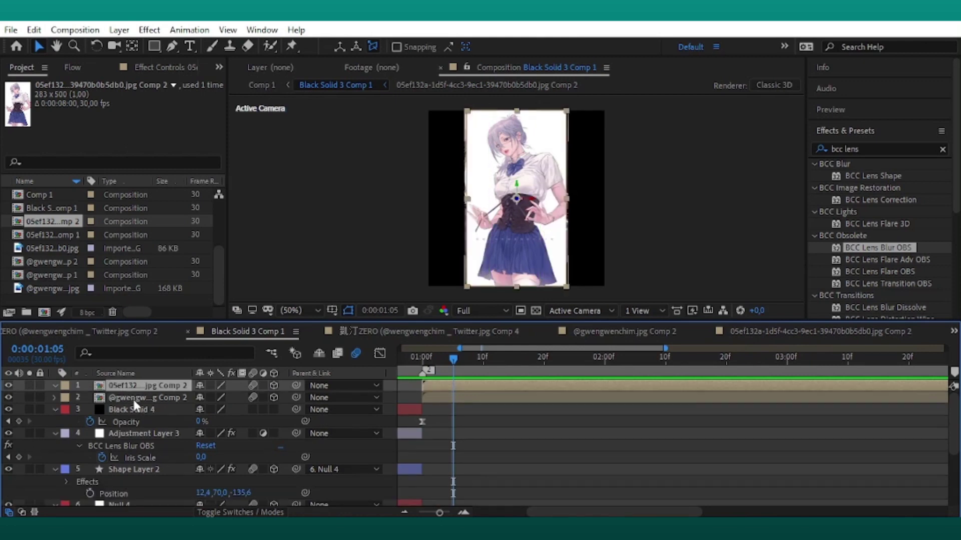
# - Apply Motion Tile to the 05ef132 Comp 2 layer with Mirror Edges on and Output Height 150
pyautogui.click(858, 141)
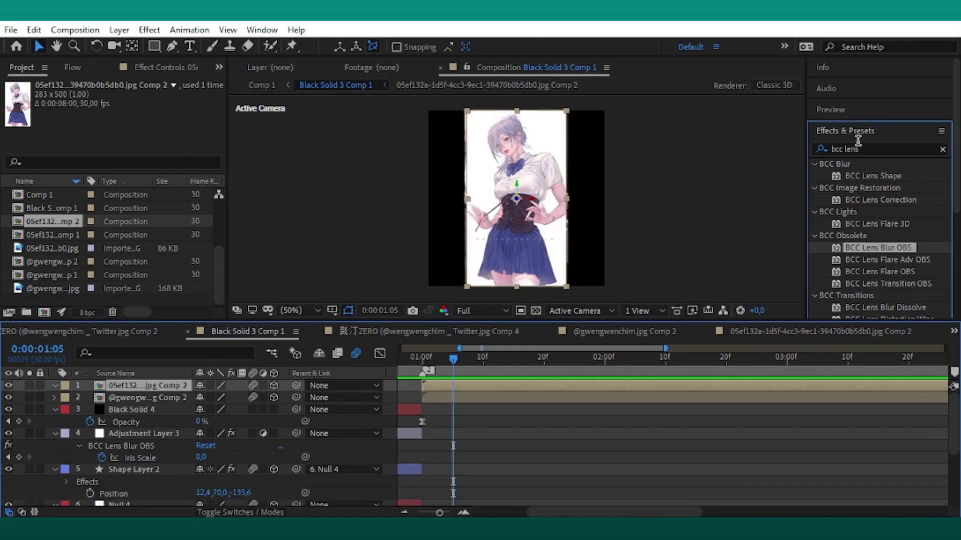
pyautogui.click(834, 150)
pyautogui.write('mot')
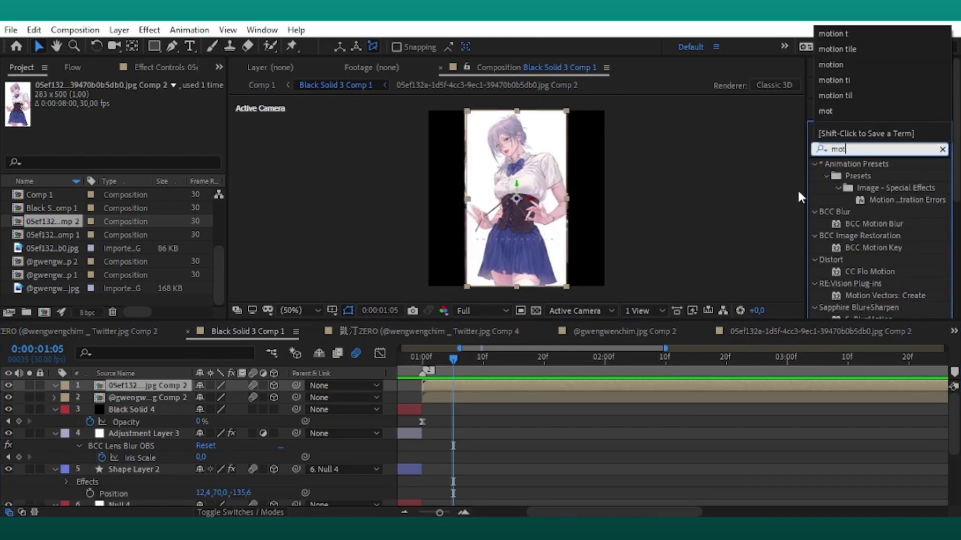
pyautogui.write('ion t')
pyautogui.doubleClick(867, 176)
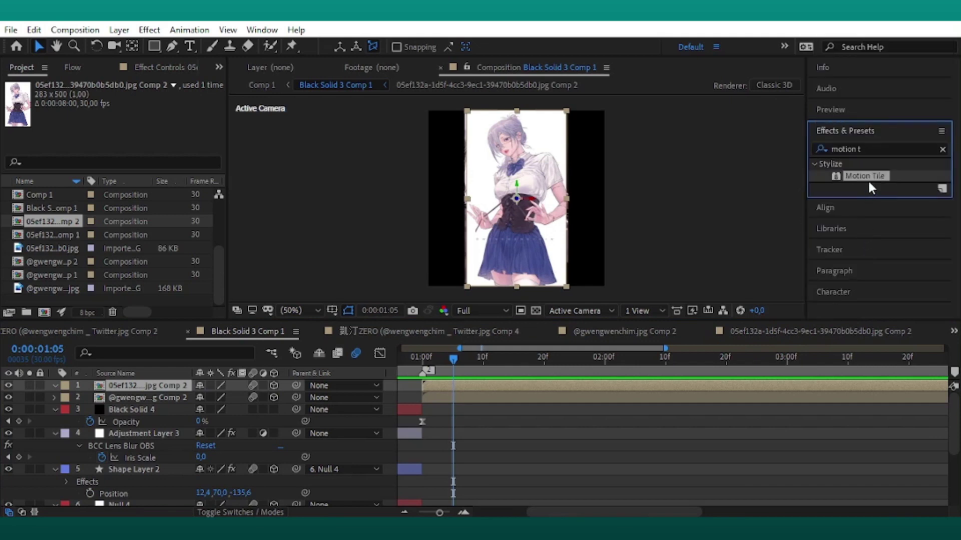
pyautogui.click(135, 156)
pyautogui.write('15')
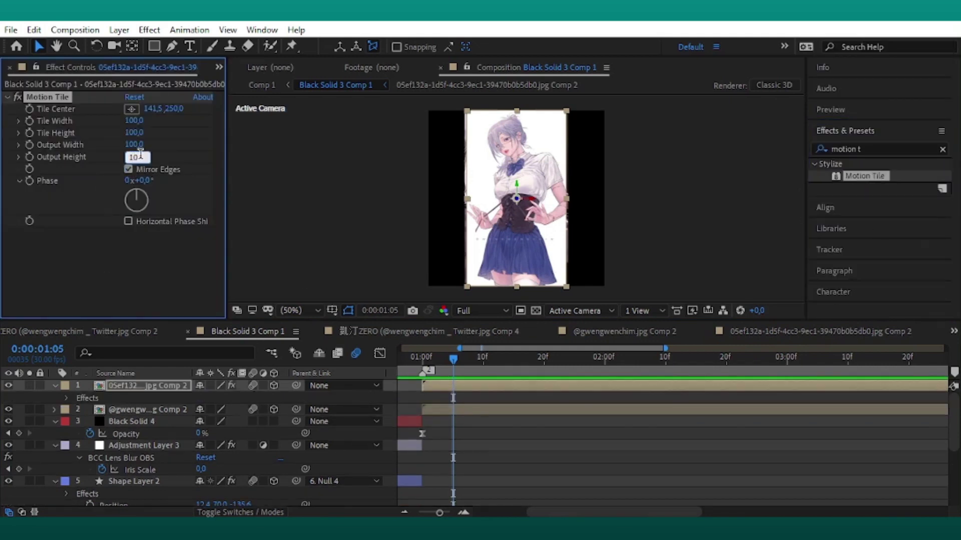
pyautogui.write('0')
pyautogui.click(162, 146)
# - Go to 0:00:01:00 and hide the 05ef132 Comp 2 layer
pyautogui.moveTo(547, 512); pyautogui.dragTo(539, 510)
pyautogui.click(472, 365)
pyautogui.moveTo(472, 365); pyautogui.dragTo(450, 396)
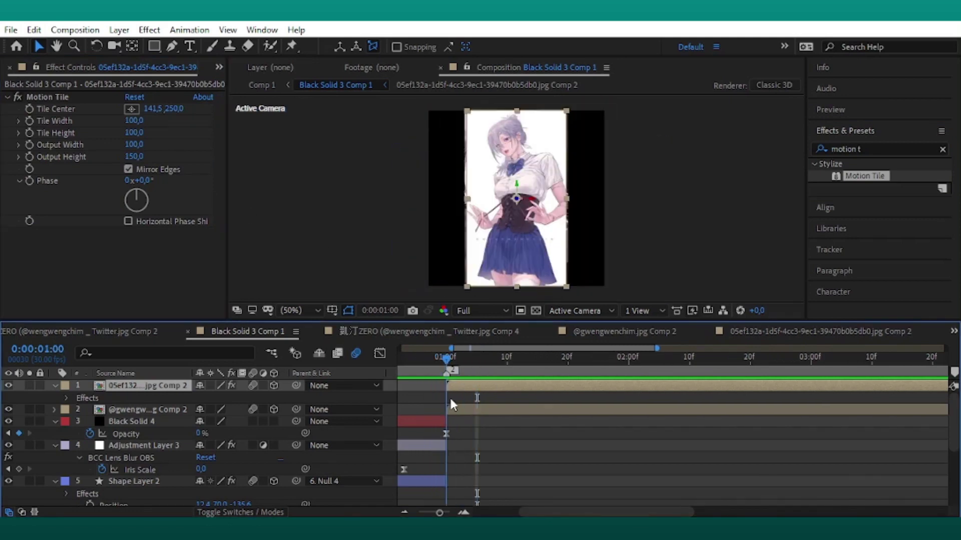
pyautogui.click(8, 385)
# - Apply Motion Tile to the dark-haired portrait layer with Mirror Edges on, Output Height 150 and Output Width 200
pyautogui.click(148, 409)
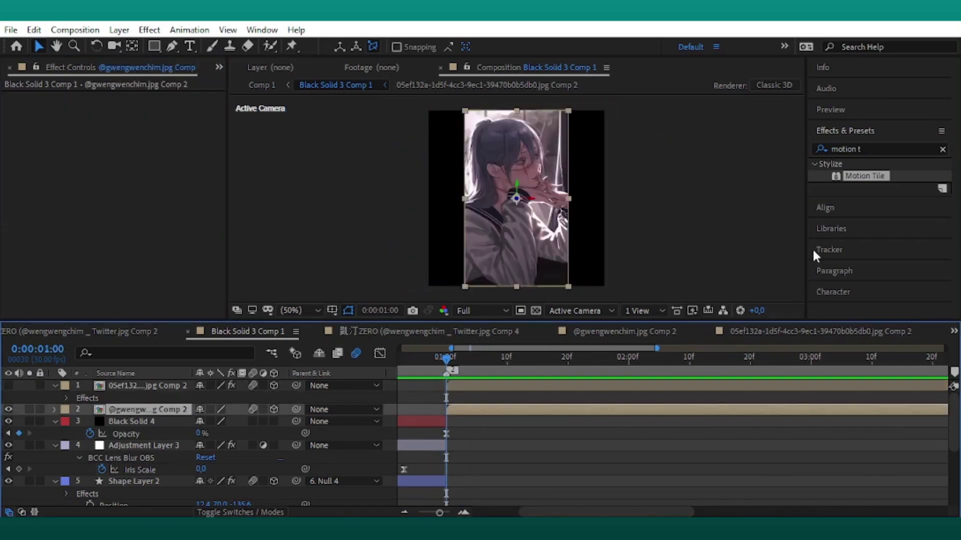
pyautogui.moveTo(866, 181); pyautogui.dragTo(102, 123)
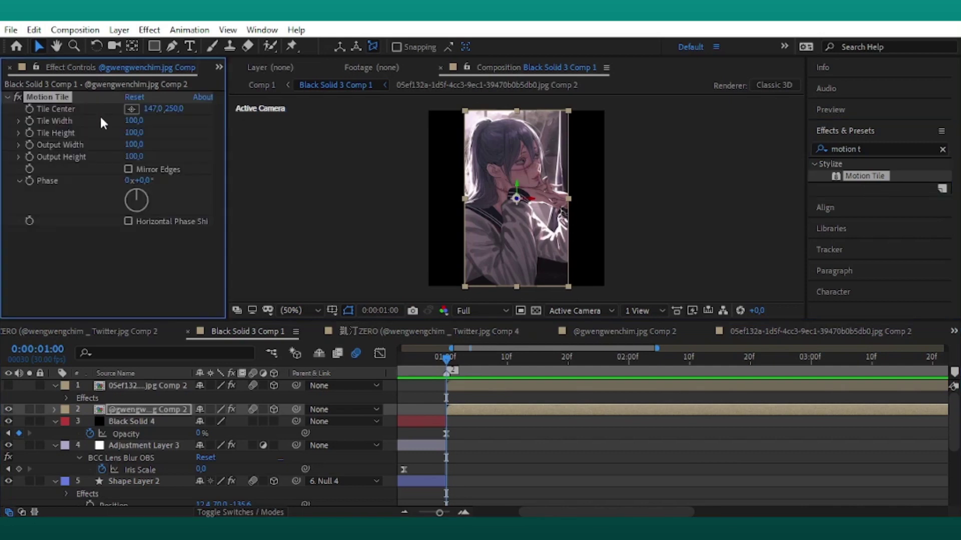
pyautogui.click(134, 156)
pyautogui.write('10')
pyautogui.press('BackSpace')
pyautogui.write('50')
pyautogui.press('Return')
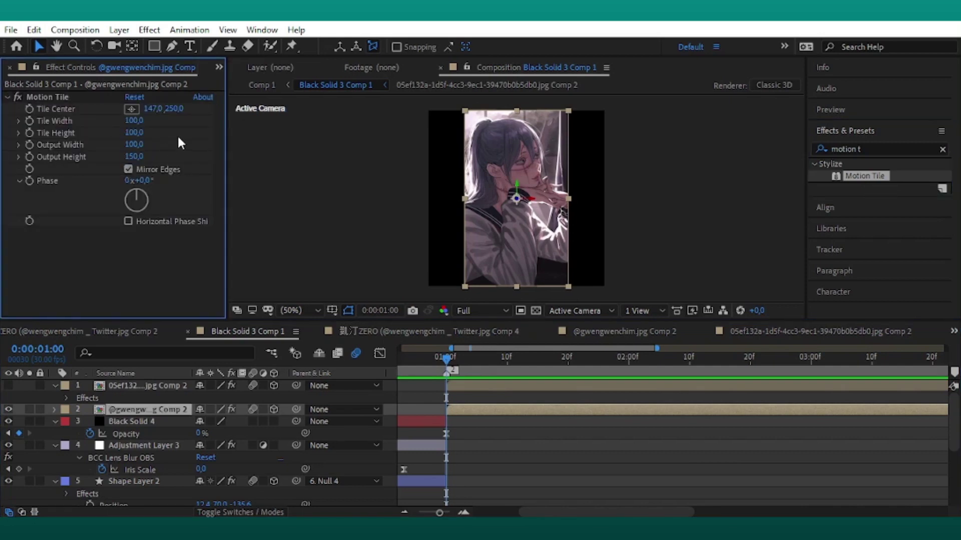
pyautogui.click(134, 145)
pyautogui.write('200')
pyautogui.press('Return')
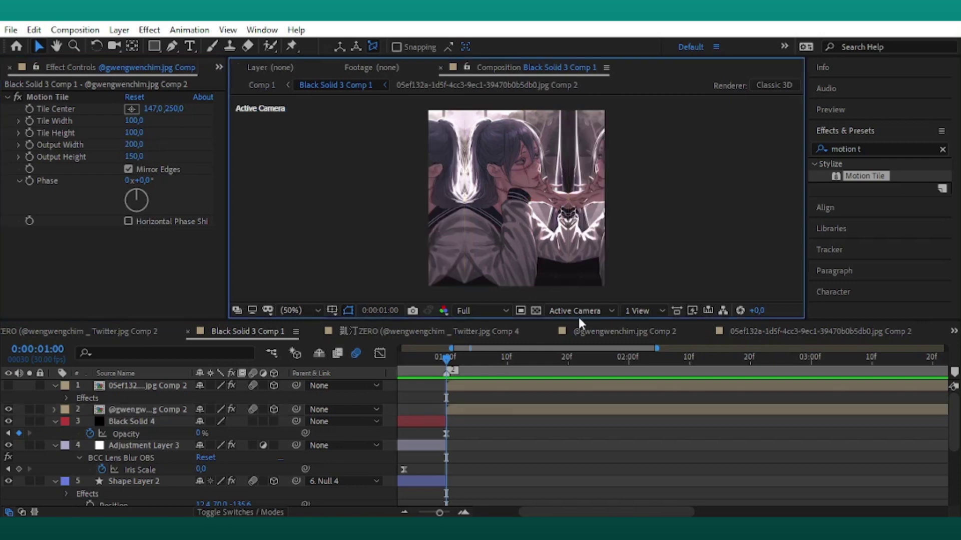
# - Switch Mirror Edges off and back on in the portrait's Motion Tile to compare the tiling
pyautogui.click(125, 170)
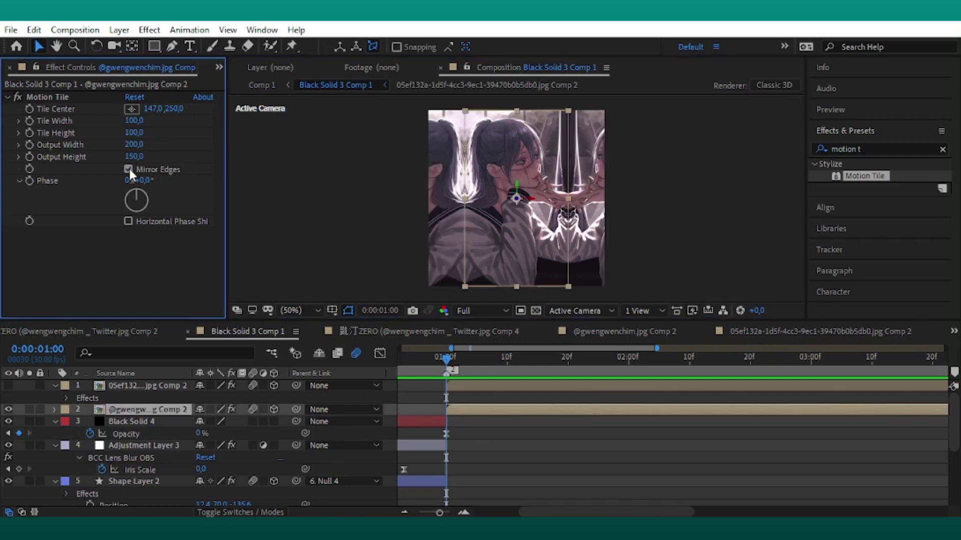
pyautogui.click(129, 169)
pyautogui.click(695, 243)
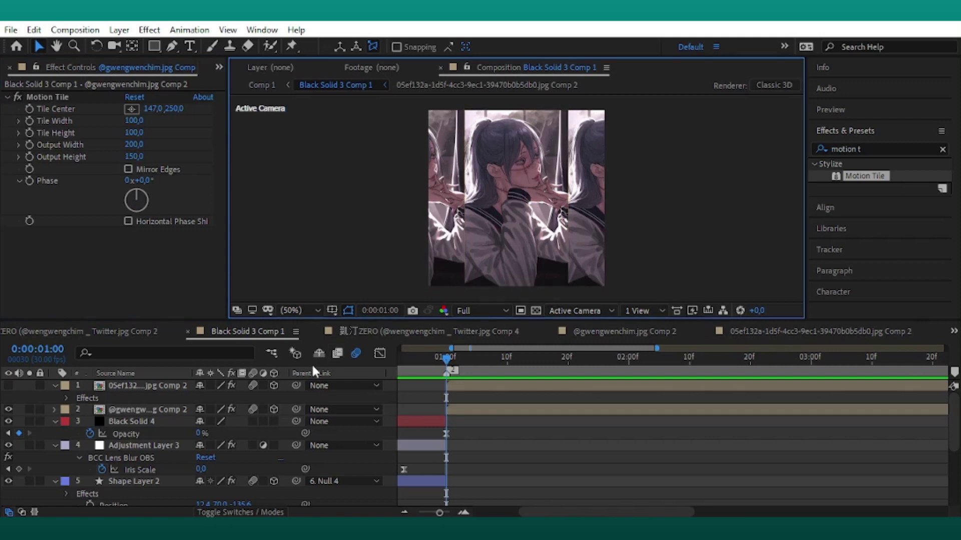
pyautogui.click(129, 189)
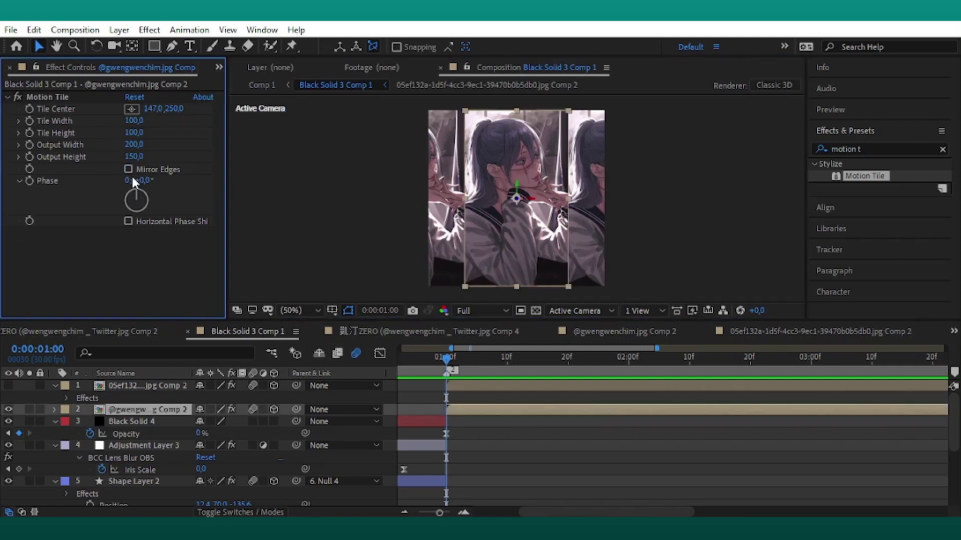
pyautogui.click(128, 169)
pyautogui.click(570, 283)
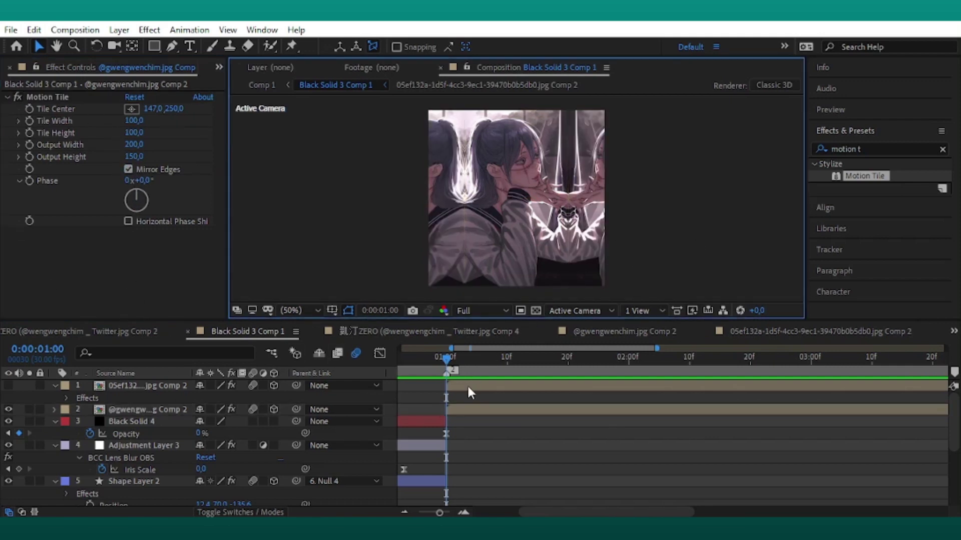
# - Show the 05ef132 Comp 2 layer again and reveal the Position of both image comp layers
pyautogui.click(55, 386)
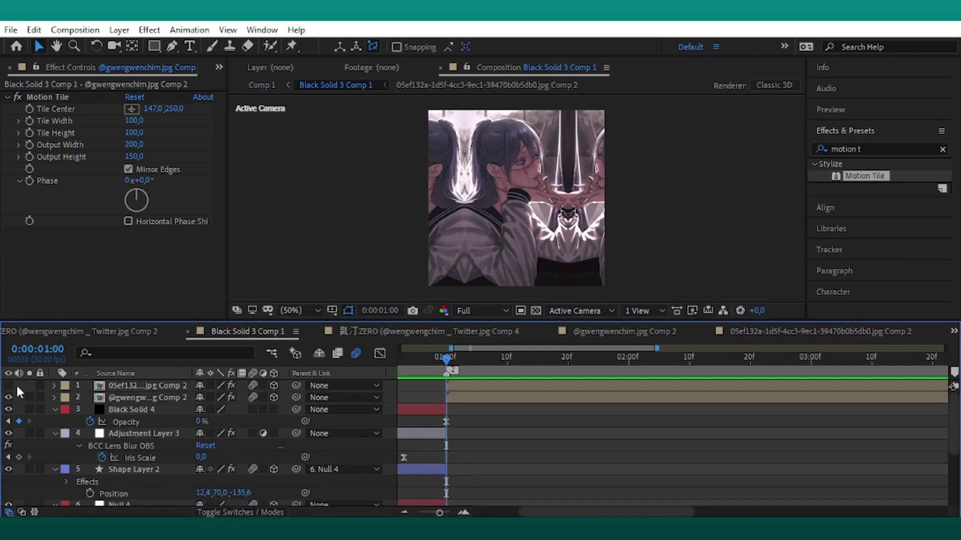
pyautogui.click(8, 385)
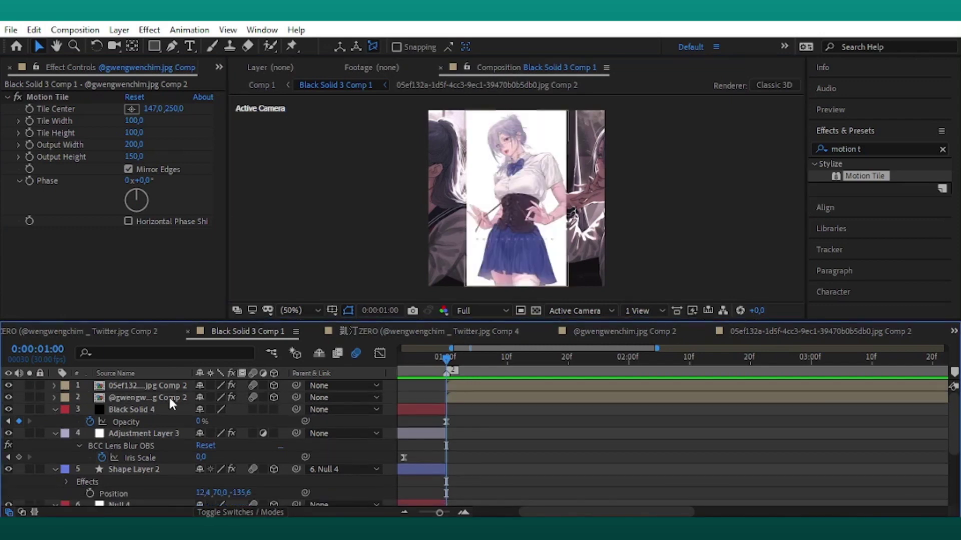
pyautogui.click(103, 389)
pyautogui.keyDown('shift'); pyautogui.click(108, 393); pyautogui.keyUp('shift')
pyautogui.click(125, 408)
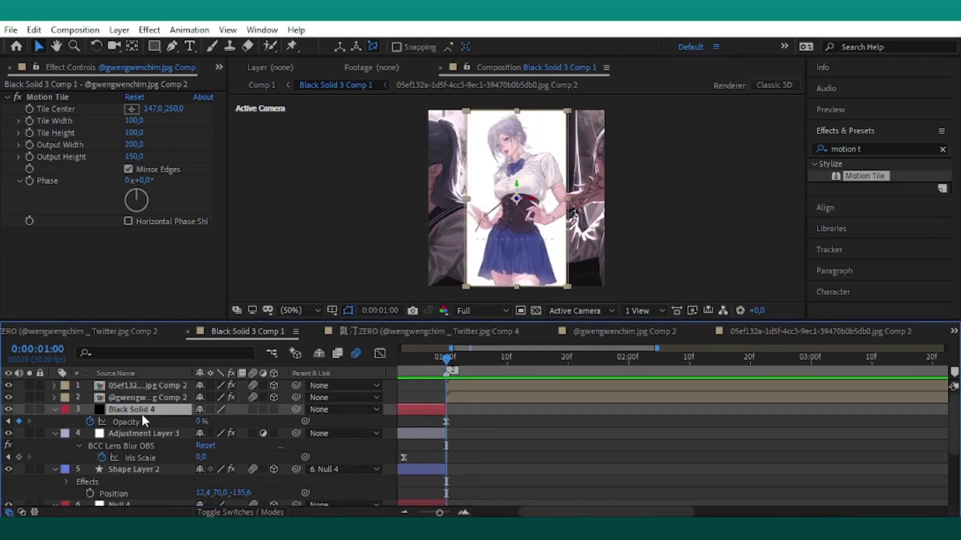
pyautogui.click(148, 384)
pyautogui.keyDown('shift'); pyautogui.click(91, 398); pyautogui.keyUp('shift')
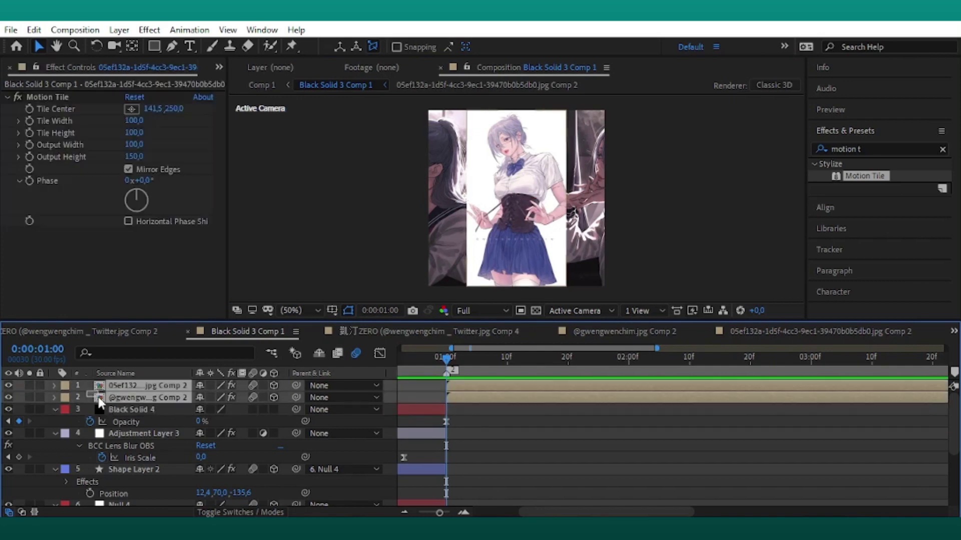
pyautogui.press('p')
# - Set the Z position to 45 for the 05ef132 Comp 2 layer and -45 for the portrait layer
pyautogui.click(245, 397)
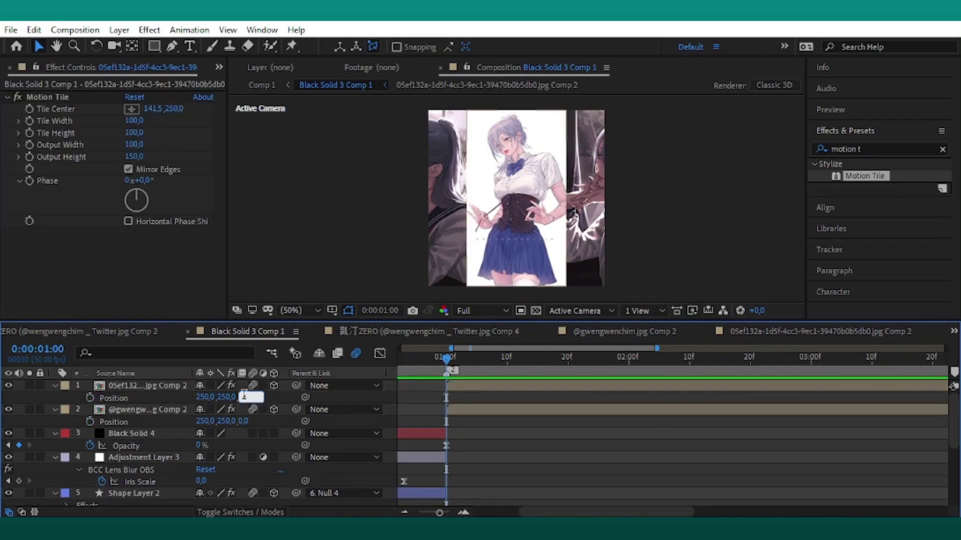
pyautogui.write('45')
pyautogui.click(245, 421)
pyautogui.write('-45')
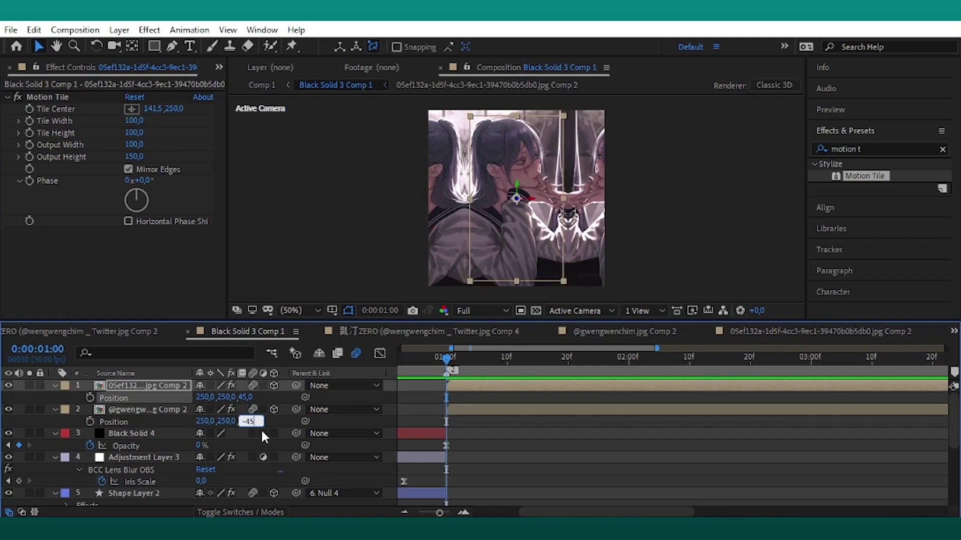
pyautogui.press('Return')
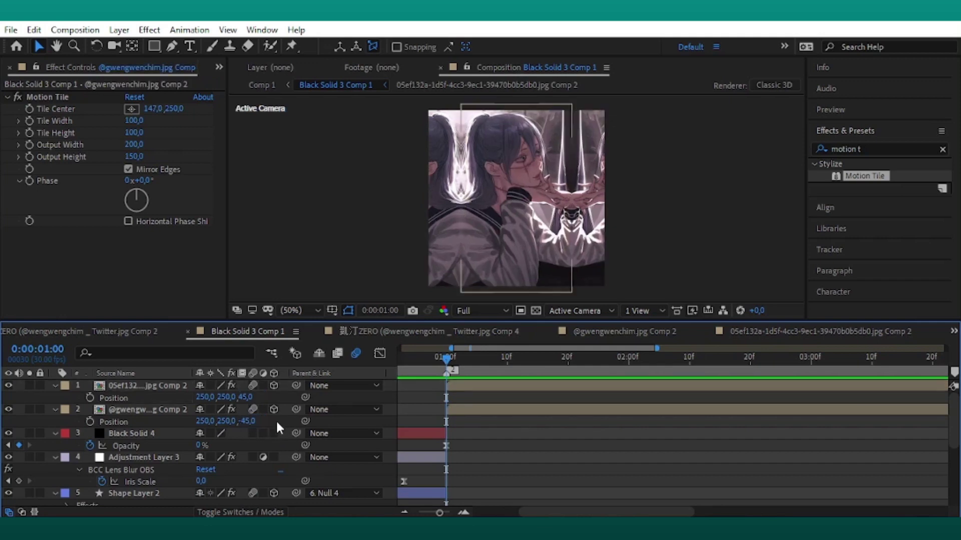
pyautogui.click(460, 406)
pyautogui.click(155, 47)
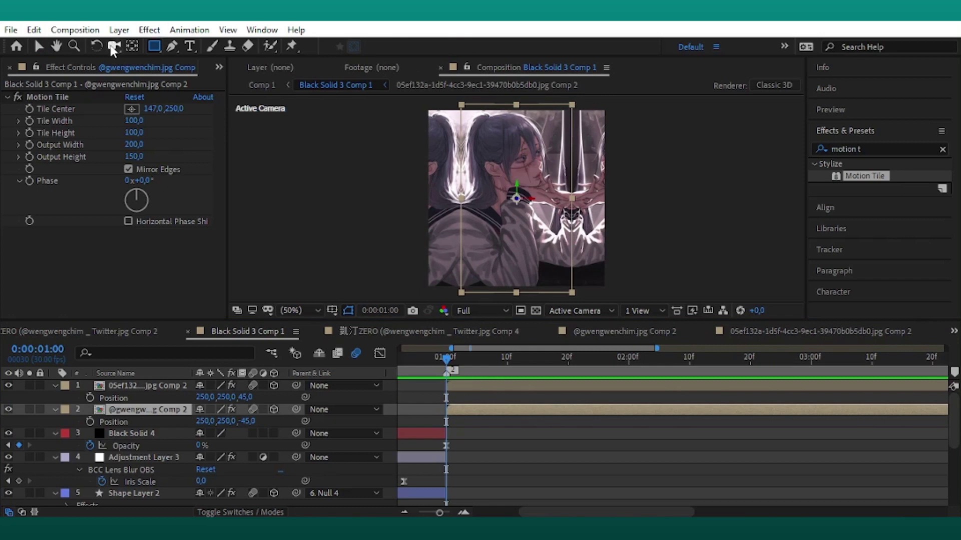
pyautogui.click(39, 46)
# - Set the Z position to 45 for the portrait layer and -45 for the 05ef132 Comp 2 layer
pyautogui.click(248, 422)
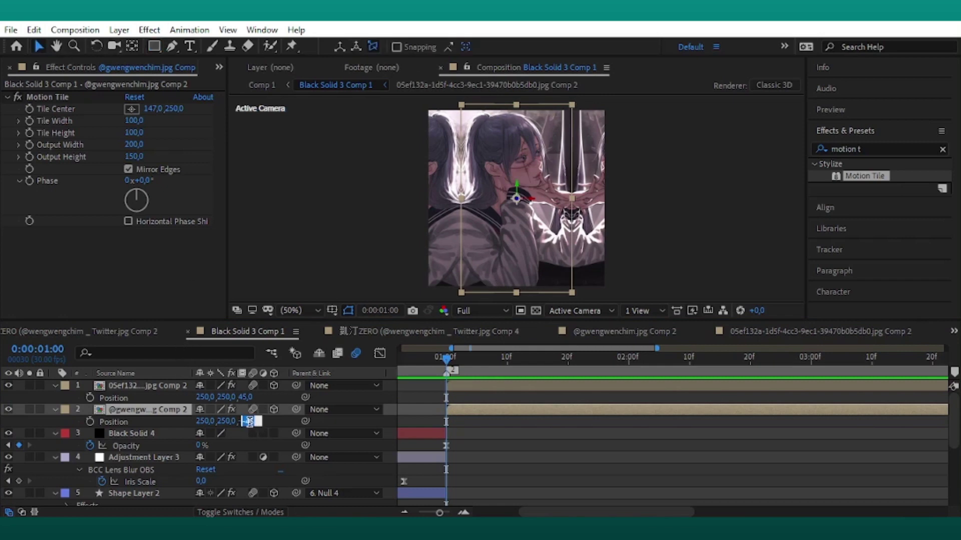
pyautogui.write('45')
pyautogui.click(243, 397)
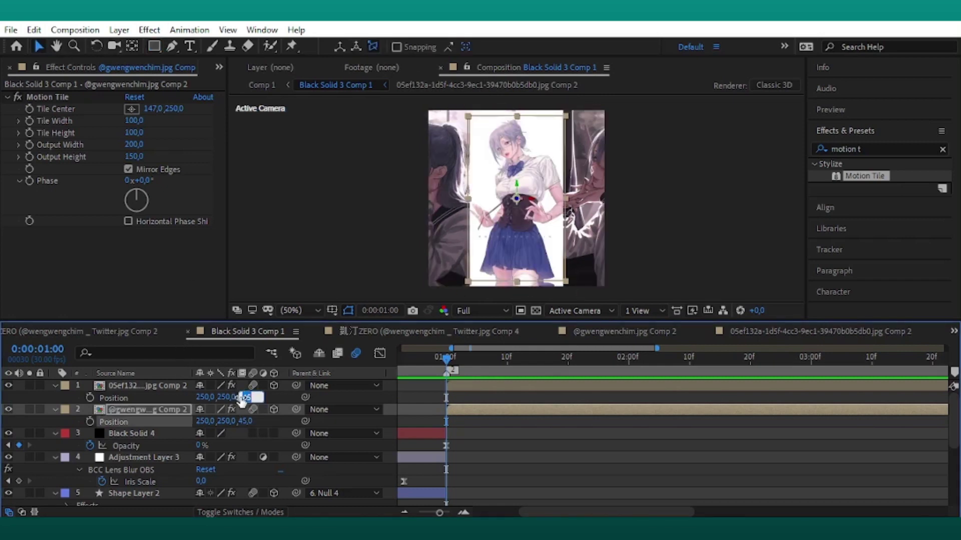
pyautogui.write('-45')
pyautogui.press('Return')
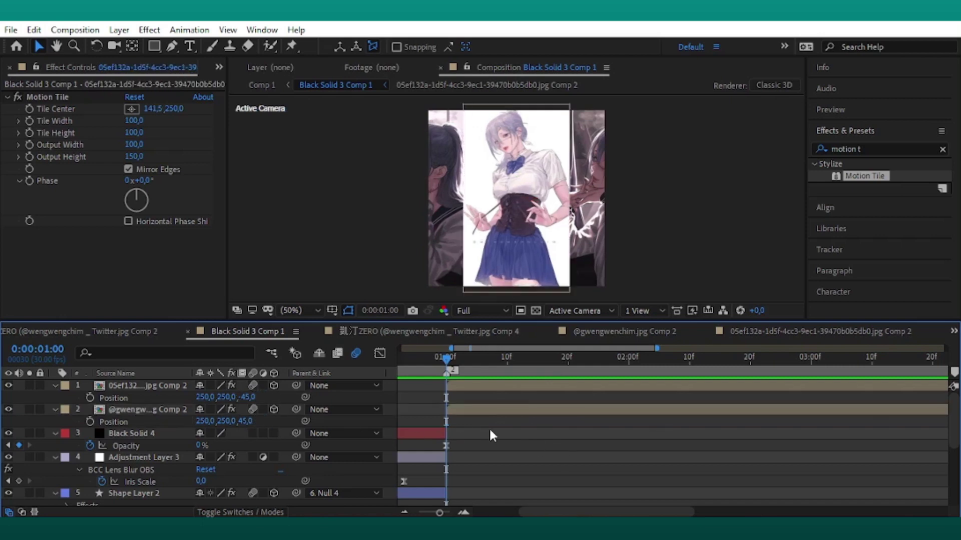
# - Place the images side by side, with the 05ef132 Comp 2 layer at X about 351 and the portrait at X 124
pyautogui.click(469, 388)
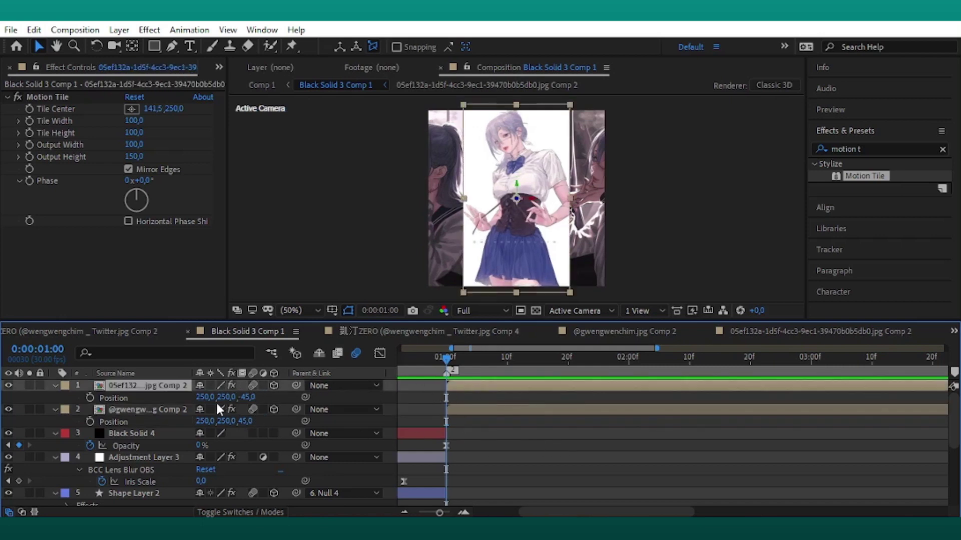
pyautogui.moveTo(205, 397); pyautogui.dragTo(285, 408)
pyautogui.click(170, 409)
pyautogui.moveTo(203, 422); pyautogui.dragTo(129, 434)
# - Scale the 05ef132 Comp 2 layer to 94% and reveal its Position
pyautogui.click(150, 386)
pyautogui.press('s')
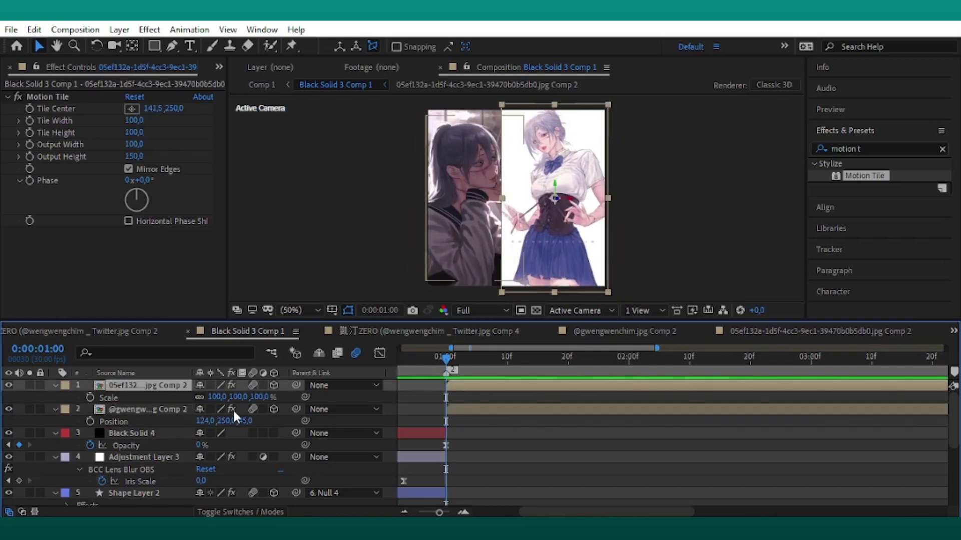
pyautogui.moveTo(262, 397); pyautogui.dragTo(270, 409)
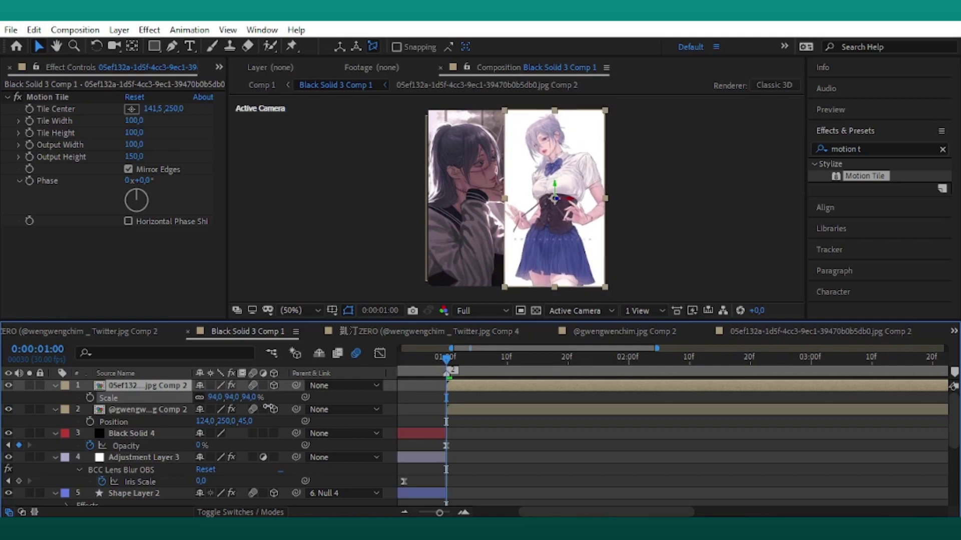
pyautogui.press('p')
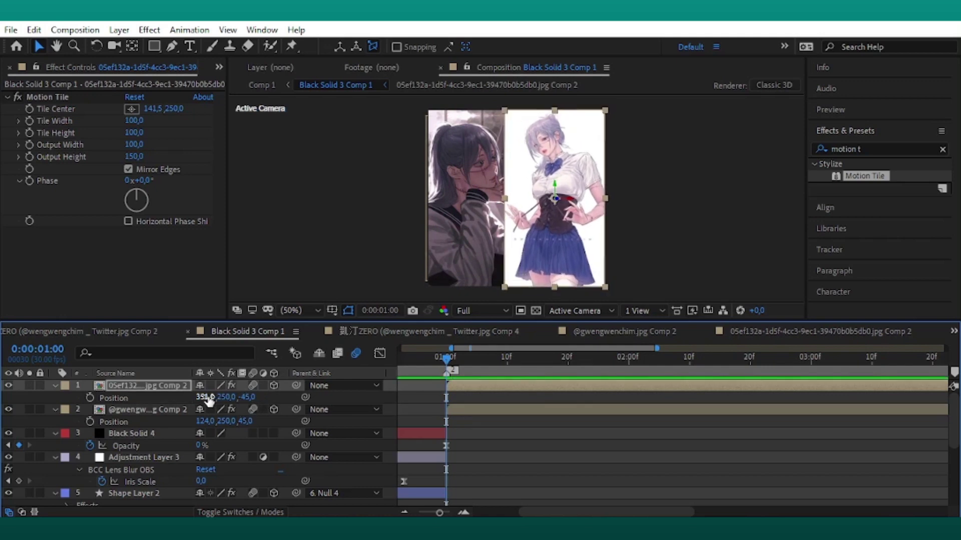
# - Move the 05ef132 Comp 2 layer sideways to an X position of 397
pyautogui.moveTo(207, 397); pyautogui.dragTo(228, 397)
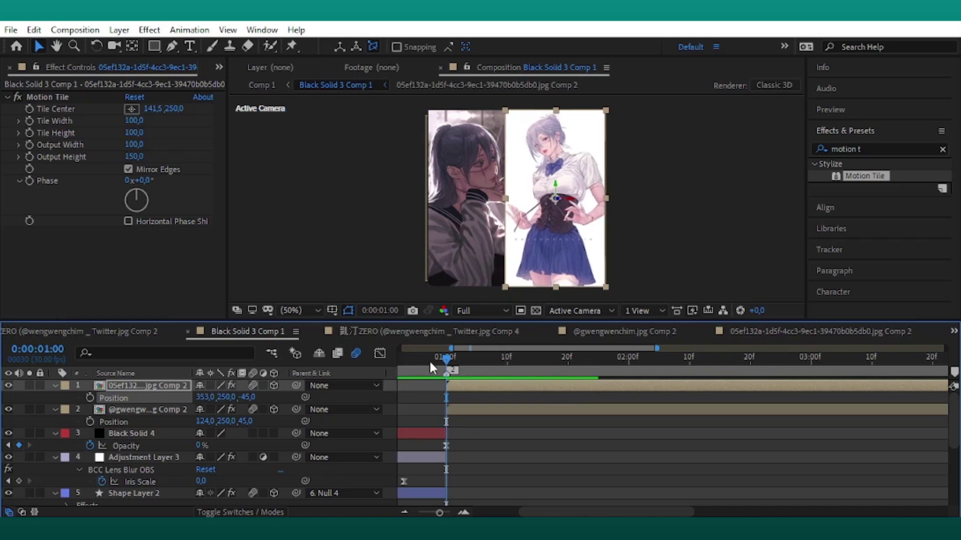
pyautogui.click(503, 359)
pyautogui.moveTo(503, 361); pyautogui.dragTo(448, 383)
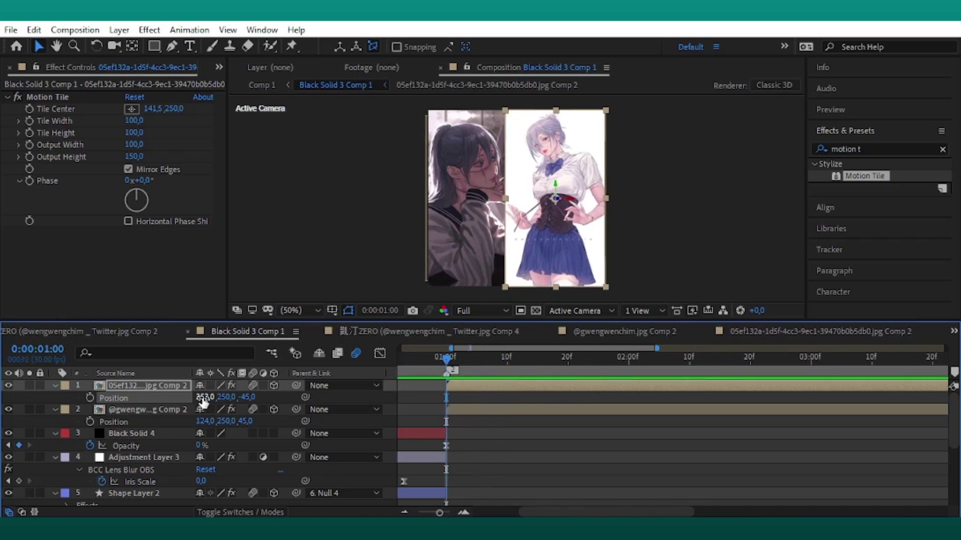
pyautogui.moveTo(202, 397); pyautogui.dragTo(242, 397)
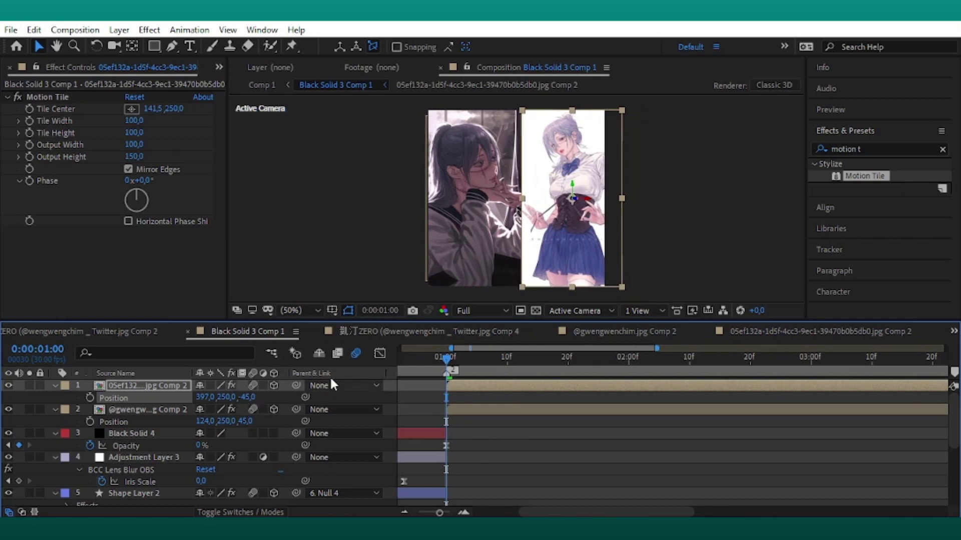
pyautogui.click(734, 246)
# - Add a null object trimmed to start at 0:00:01:00, with motion blur and 3D enabled
pyautogui.click(119, 29)
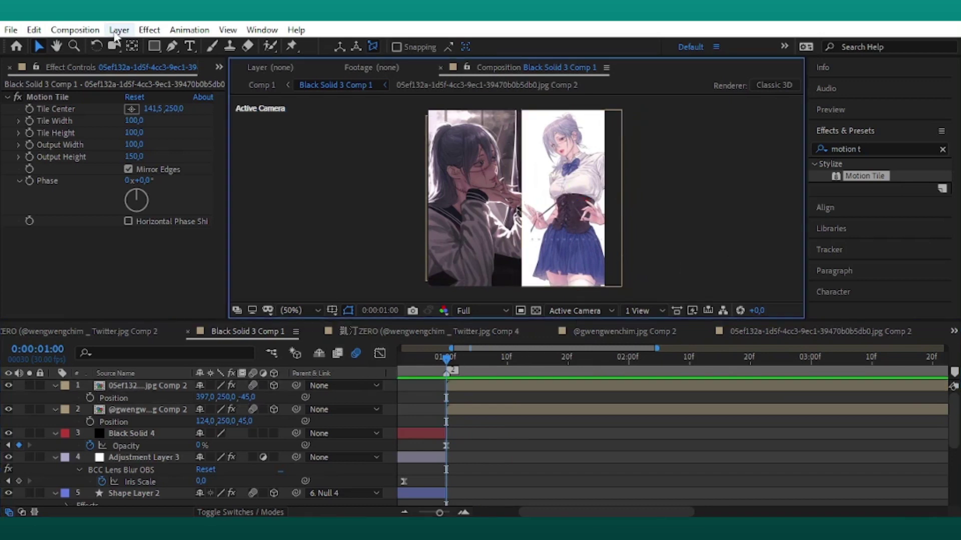
pyautogui.moveTo(145, 45)
pyautogui.click(380, 108)
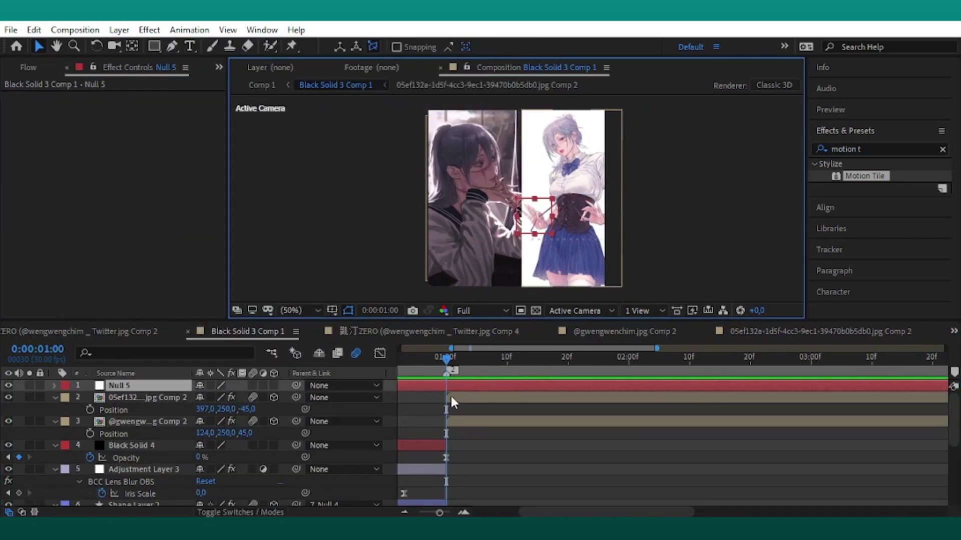
pyautogui.hotkey('alt', '[')
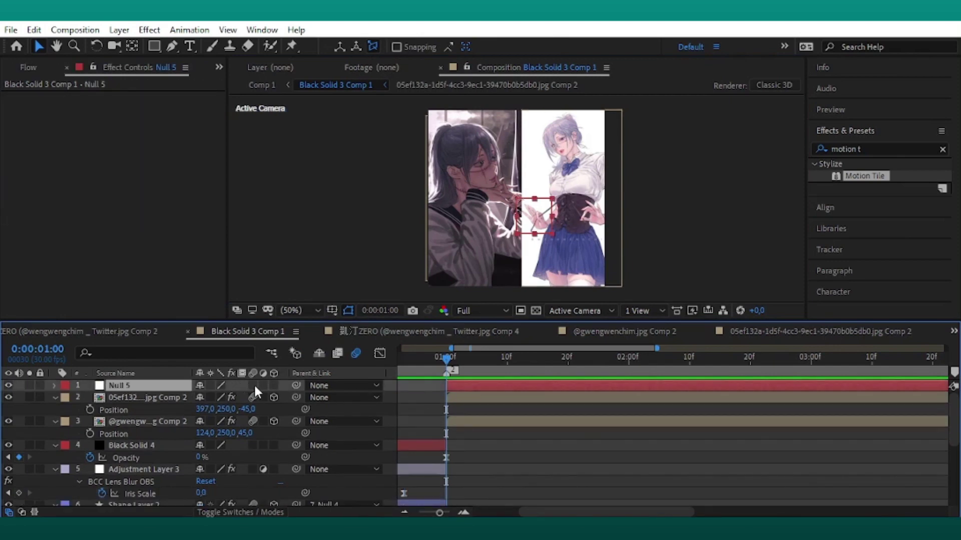
pyautogui.click(254, 386)
pyautogui.click(273, 385)
# - Parent both side-by-side image layers to the new null
pyautogui.click(115, 397)
pyautogui.keyDown('shift'); pyautogui.click(134, 421); pyautogui.keyUp('shift')
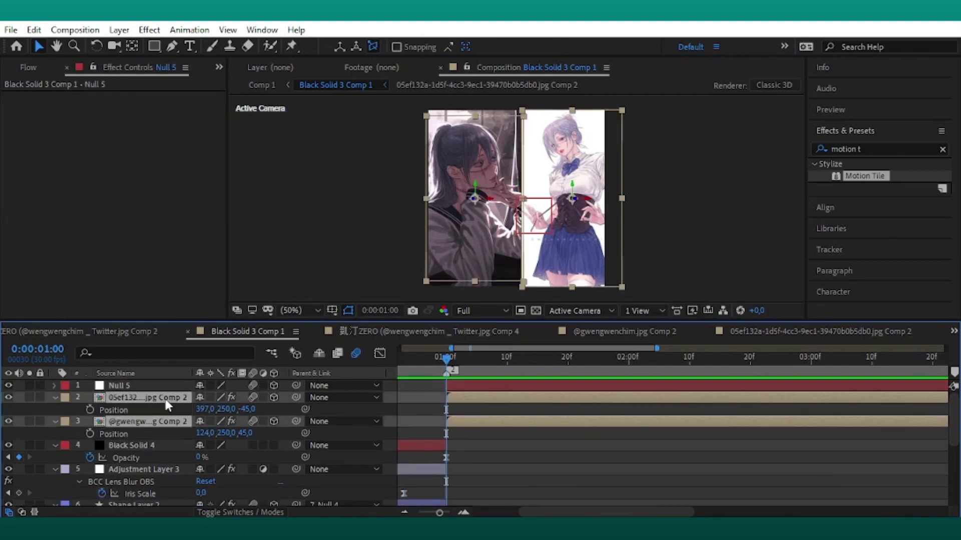
pyautogui.moveTo(296, 397); pyautogui.dragTo(145, 385)
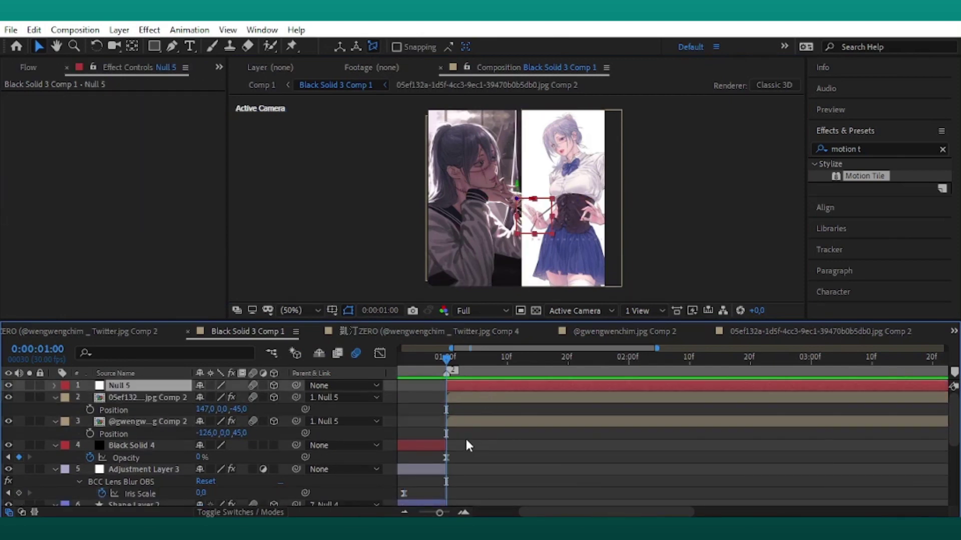
# - Add a 0° Y Rotation keyframe to the null and shift it to about 0:00:01:22
pyautogui.press('r')
pyautogui.click(90, 422)
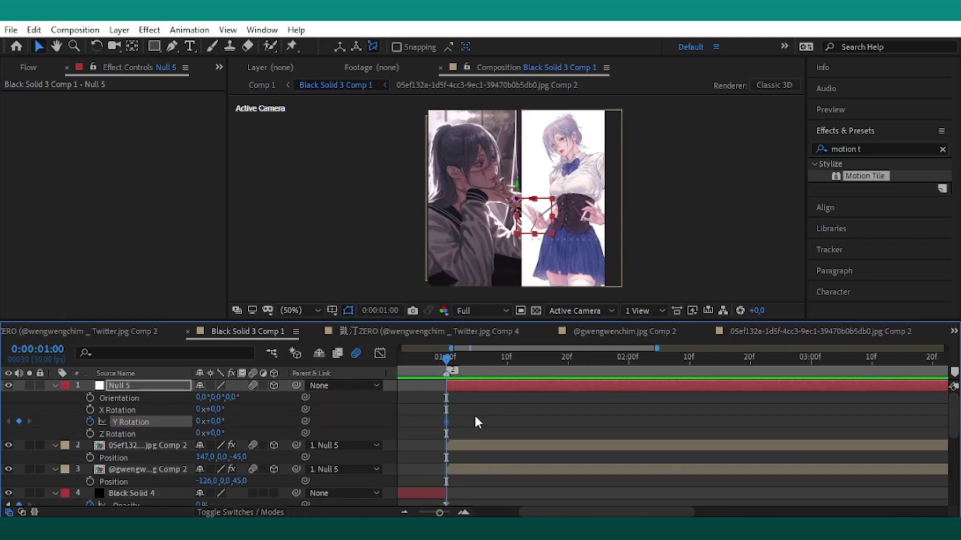
pyautogui.press('u')
pyautogui.moveTo(446, 397); pyautogui.dragTo(586, 395)
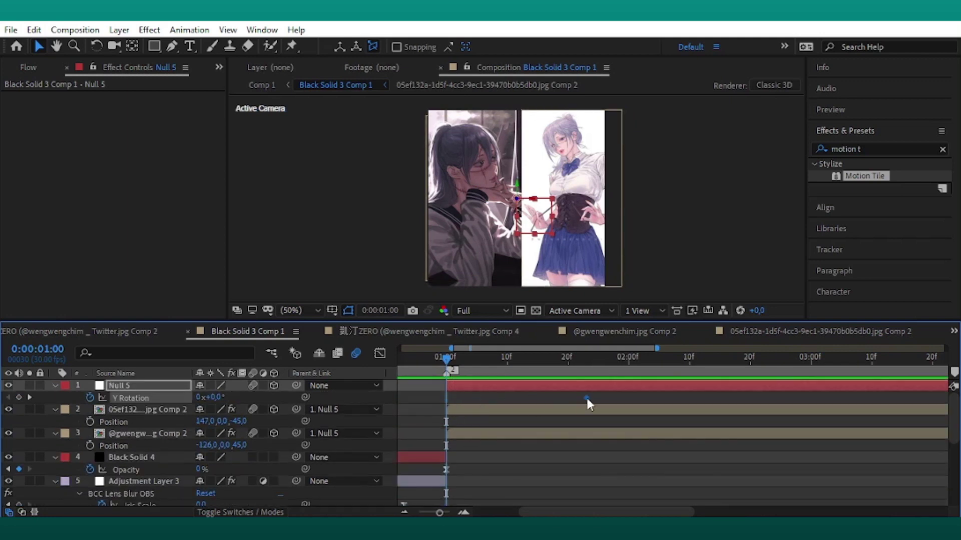
pyautogui.scroll(-2, 544, 408)
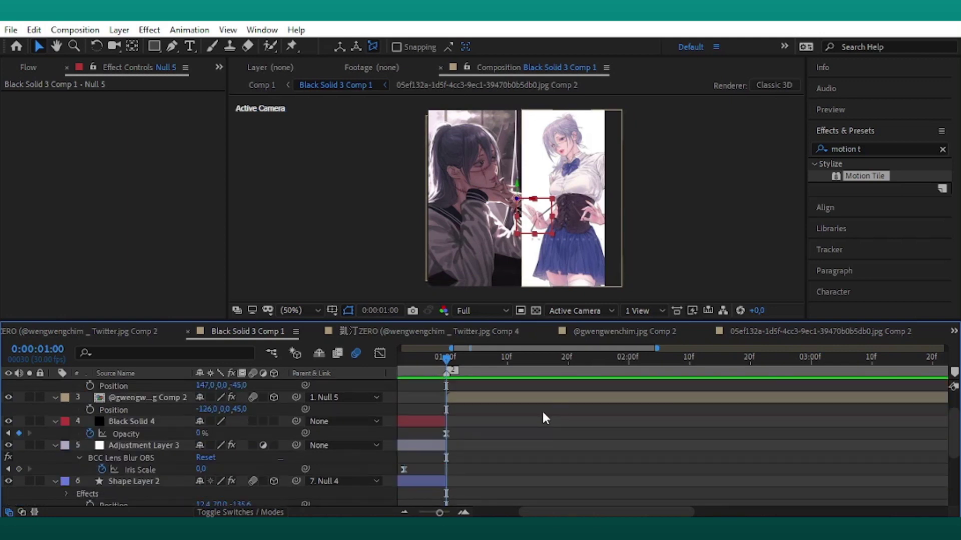
pyautogui.click(518, 430)
# - Set the null's Y Rotation to -90° at 0:00:01:00 and ease its rotation keyframes
pyautogui.moveTo(469, 370); pyautogui.dragTo(446, 369)
pyautogui.scroll(2, 274, 443)
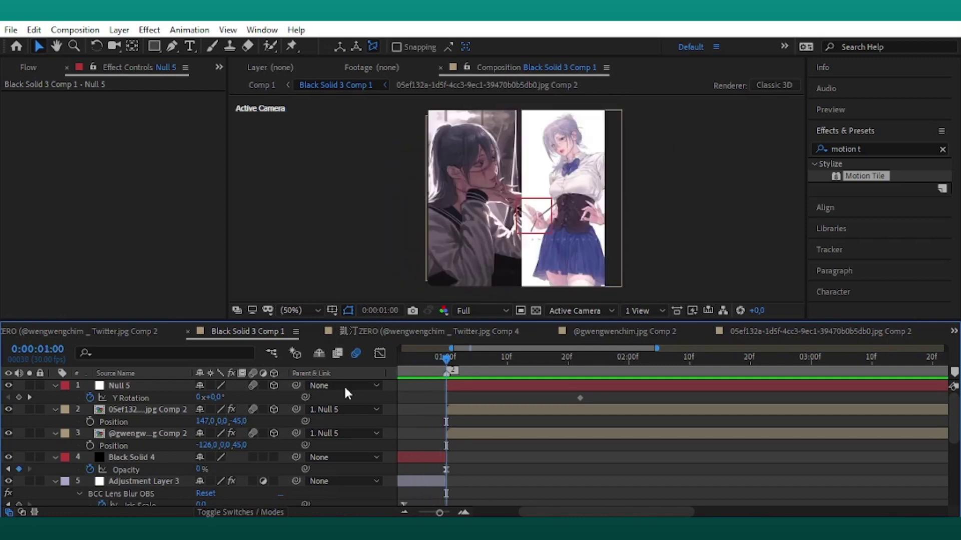
pyautogui.moveTo(216, 399); pyautogui.dragTo(214, 399)
pyautogui.click(217, 397)
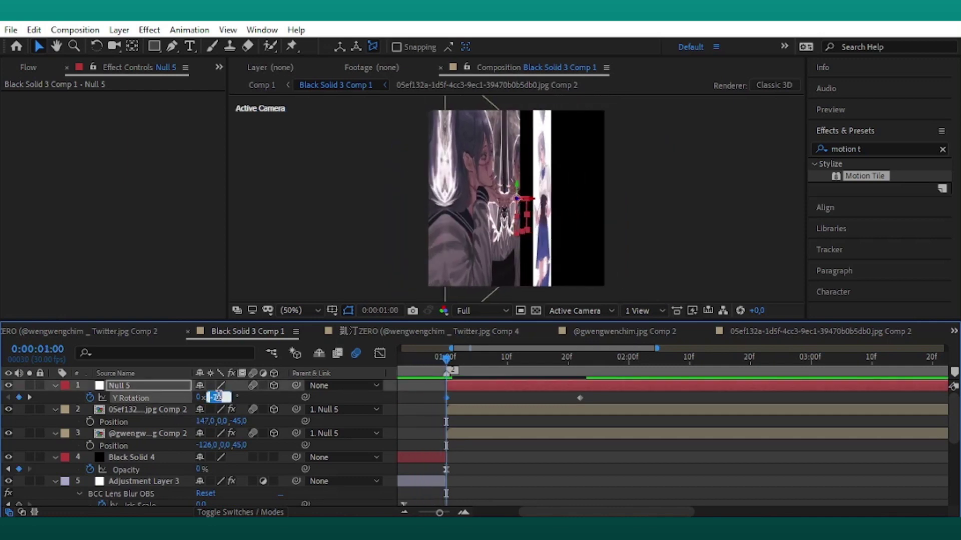
pyautogui.write('-90')
pyautogui.press('Return')
pyautogui.click(423, 399)
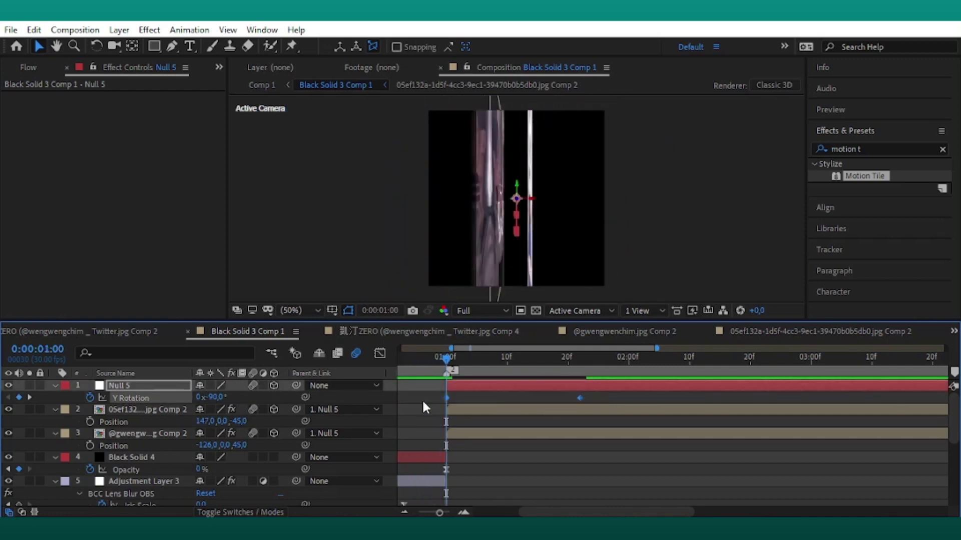
# - Shape the null's Y Rotation value curve into a very fast start with a long ease-out, and preview it
pyautogui.click(380, 353)
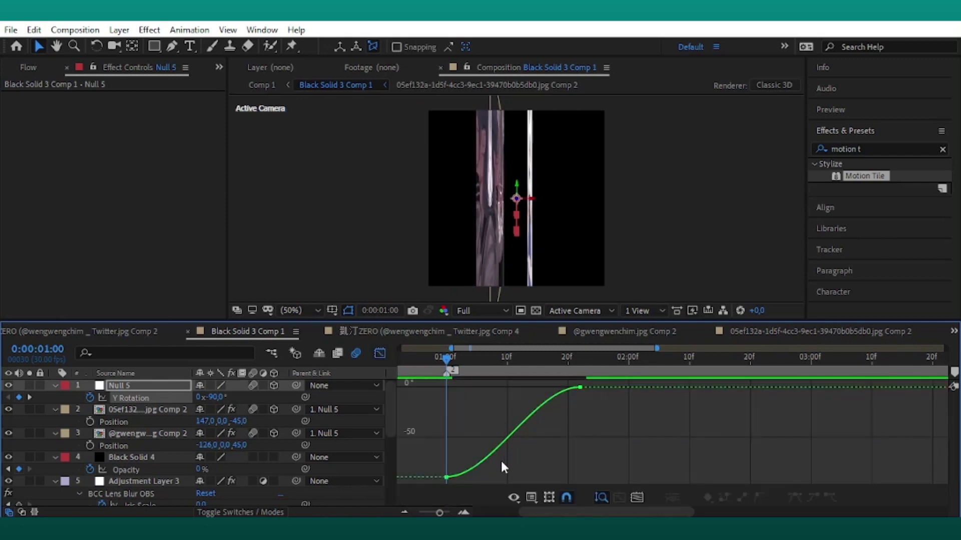
pyautogui.click(505, 447)
pyautogui.moveTo(489, 478); pyautogui.dragTo(450, 399)
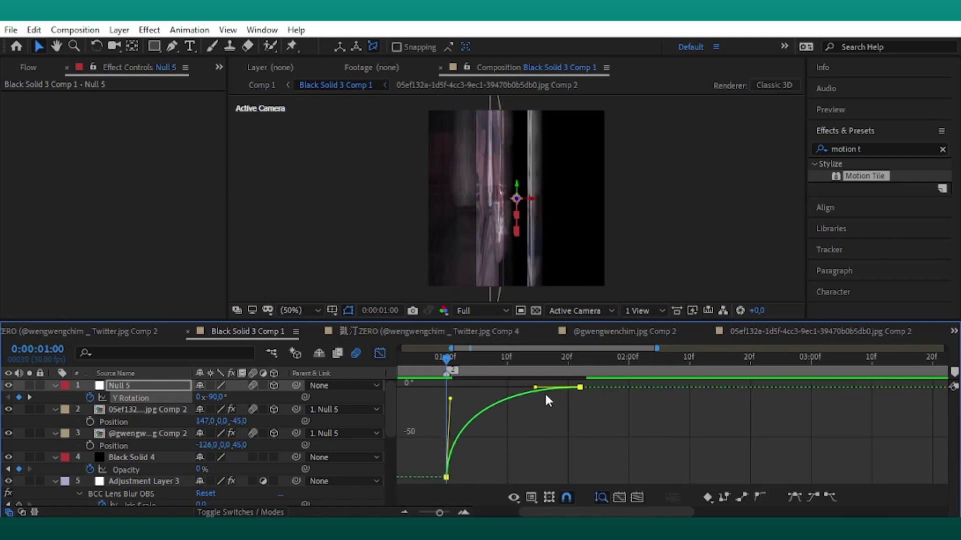
pyautogui.moveTo(535, 388); pyautogui.dragTo(453, 388)
pyautogui.click(442, 399)
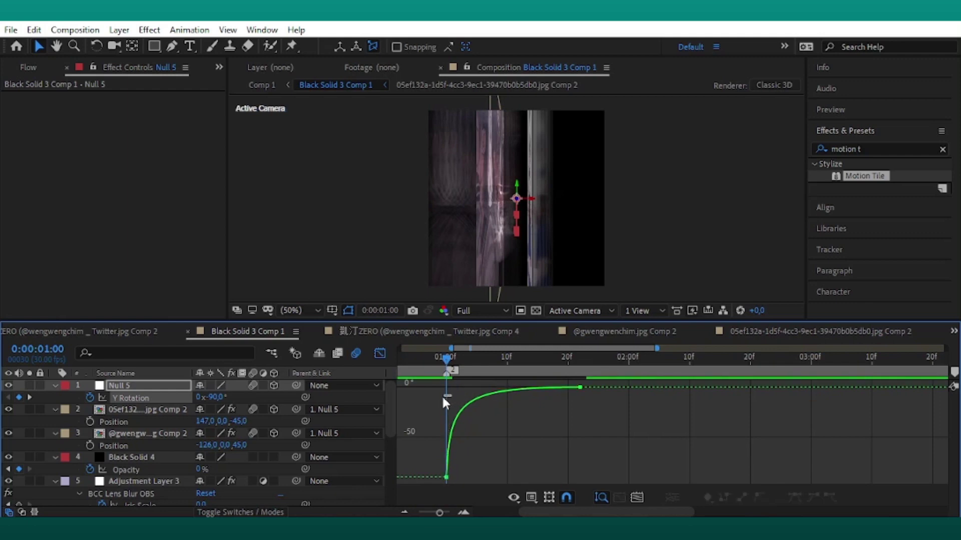
pyautogui.click(470, 409)
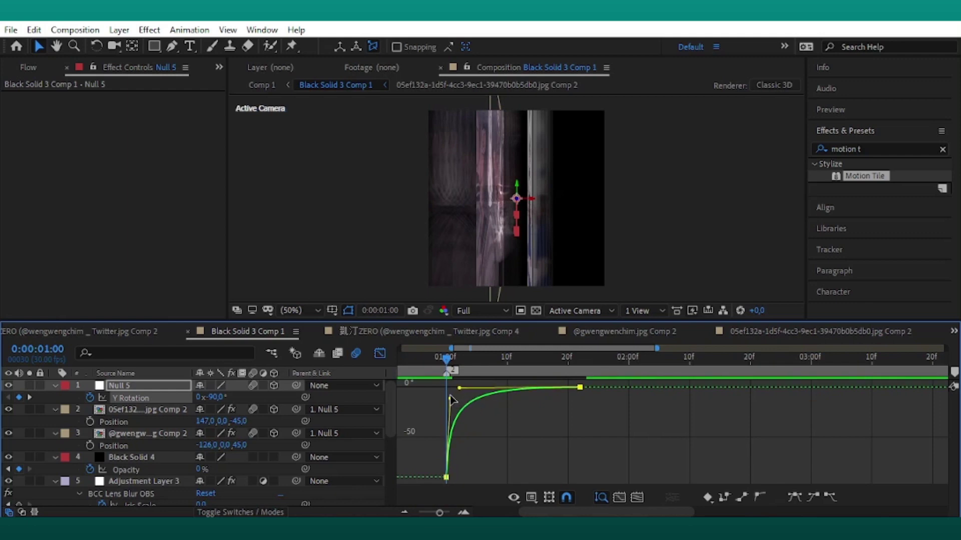
pyautogui.moveTo(466, 390); pyautogui.dragTo(468, 388)
pyautogui.press('space')
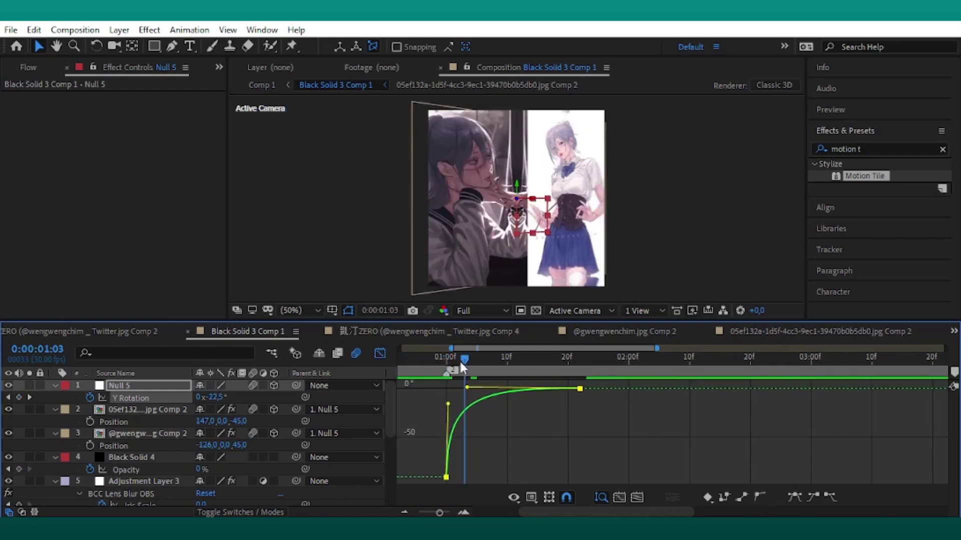
pyautogui.hotkey('shift', 'F3')
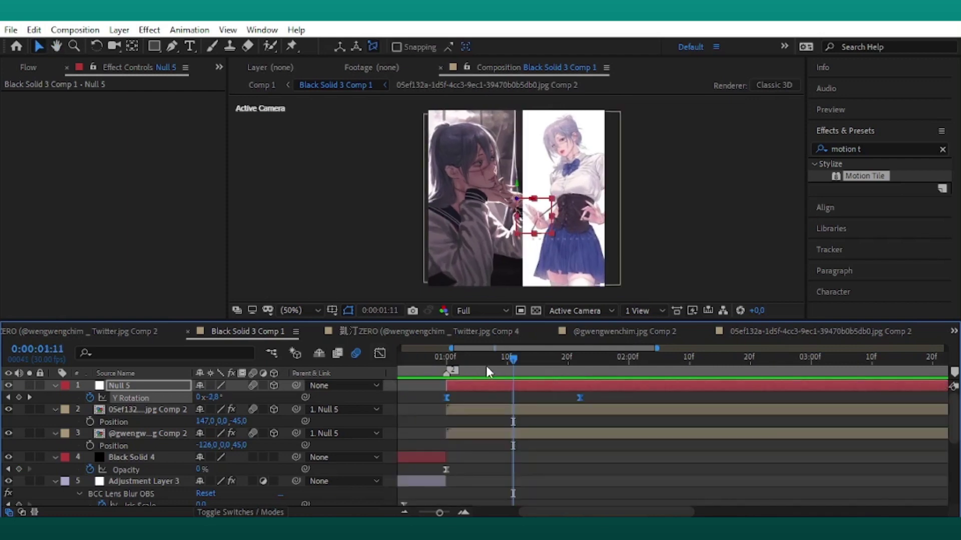
# - Reshape the null's Y Rotation curve so that it overshoots 0° before settling
pyautogui.click(380, 354)
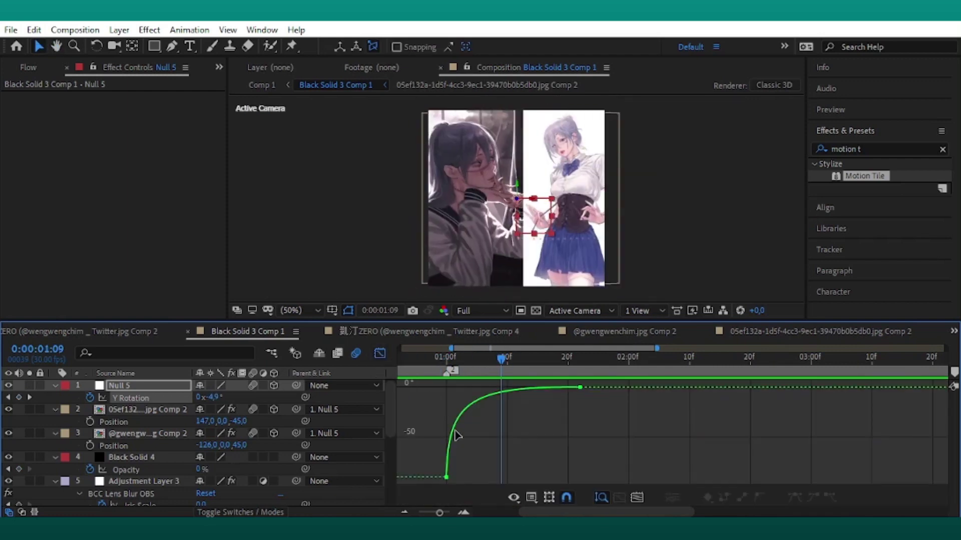
pyautogui.moveTo(448, 406); pyautogui.dragTo(452, 373)
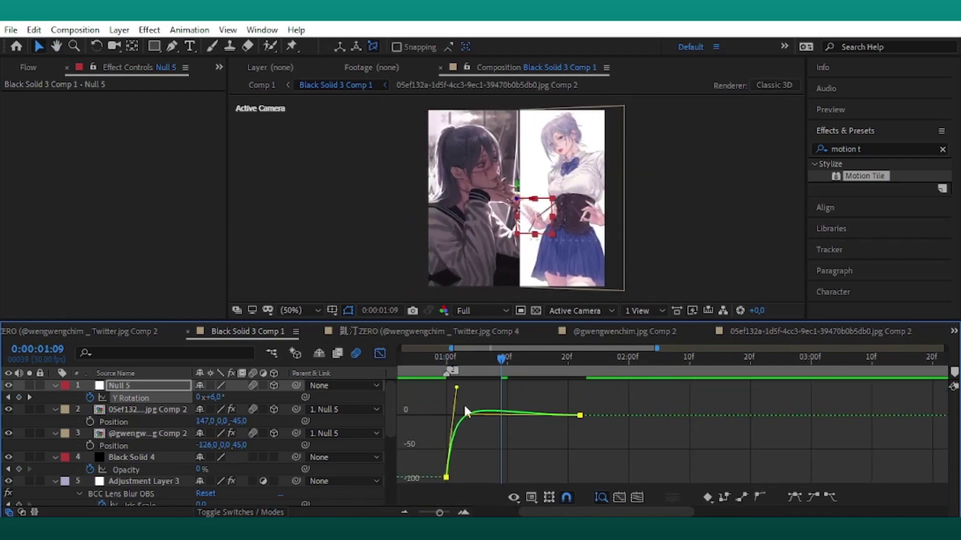
pyautogui.moveTo(469, 413); pyautogui.dragTo(463, 389)
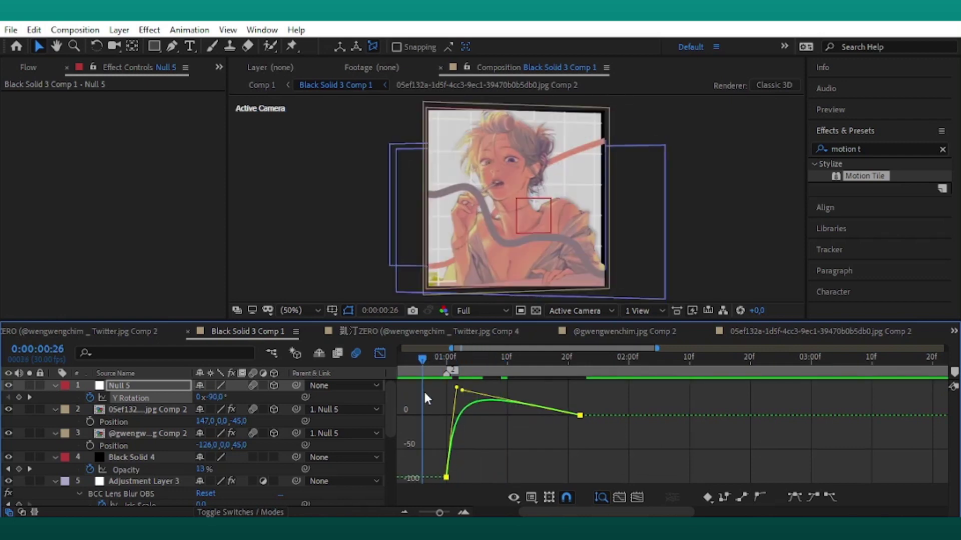
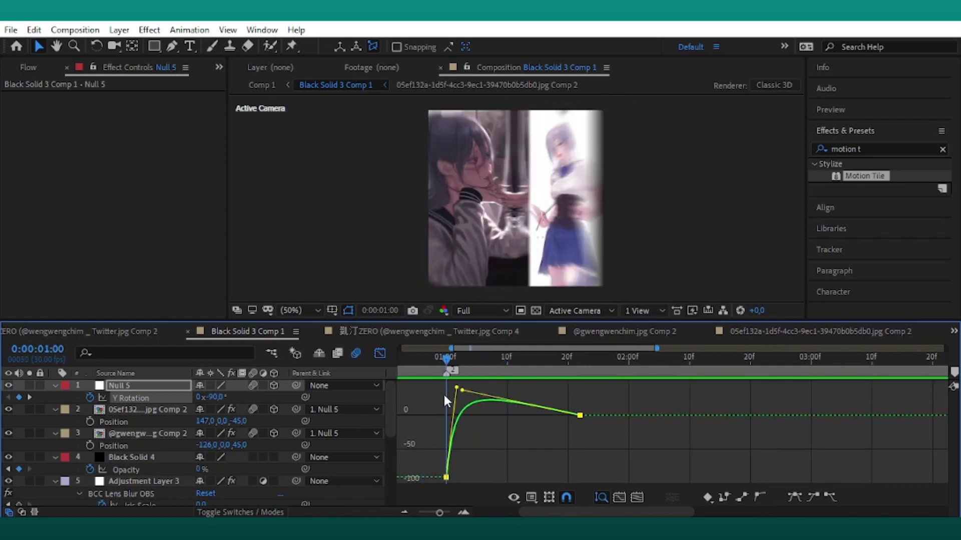
pyautogui.hotkey('shift', 'F3')
# - Keyframe both image layers' Positions at 0:00:01:11 and swap sides at 0:00:01:28, with X -122 for 05ef132 Comp 2 and 158 for the portrait
pyautogui.click(520, 408)
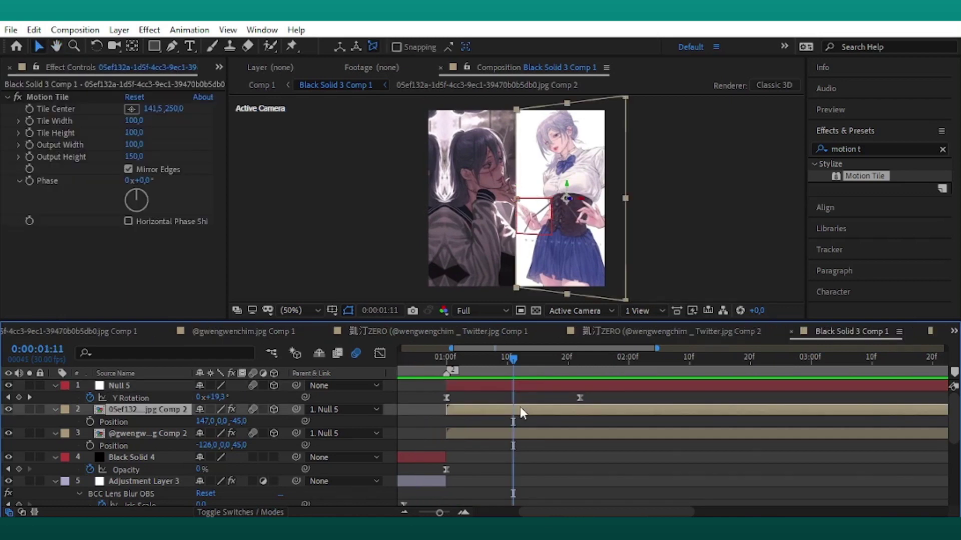
pyautogui.click(90, 421)
pyautogui.click(90, 446)
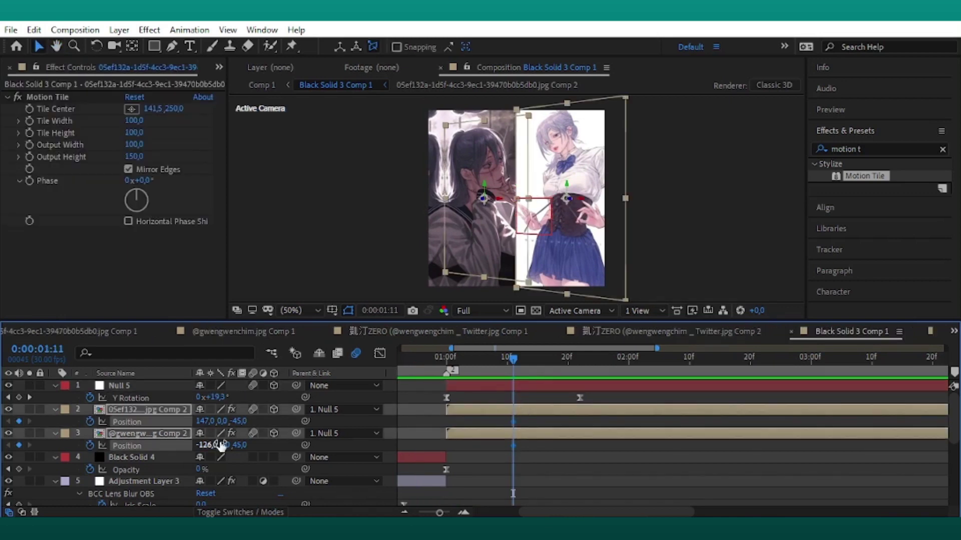
pyautogui.moveTo(562, 365); pyautogui.dragTo(616, 373)
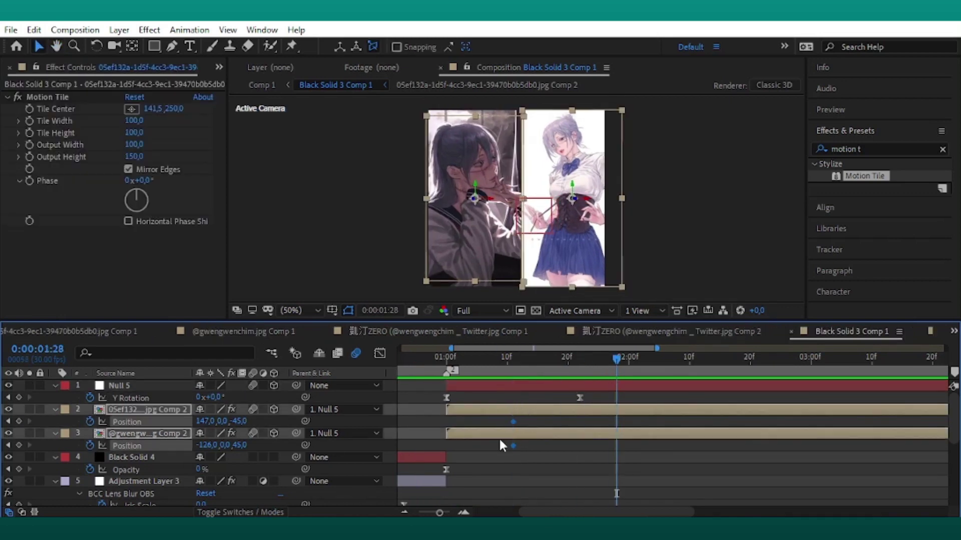
pyautogui.click(499, 443)
pyautogui.moveTo(212, 424); pyautogui.dragTo(508, 446)
# - Shape both layers' Position speed graphs into a sharp central peak with strong easing at each end, and preview the swap
pyautogui.click(380, 353)
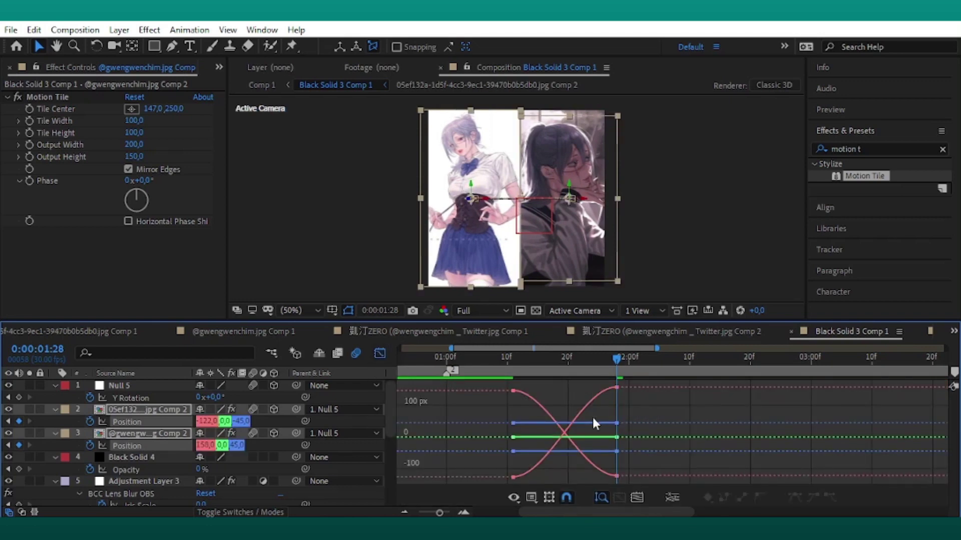
pyautogui.rightClick(571, 425)
pyautogui.click(642, 421)
pyautogui.rightClick(572, 425)
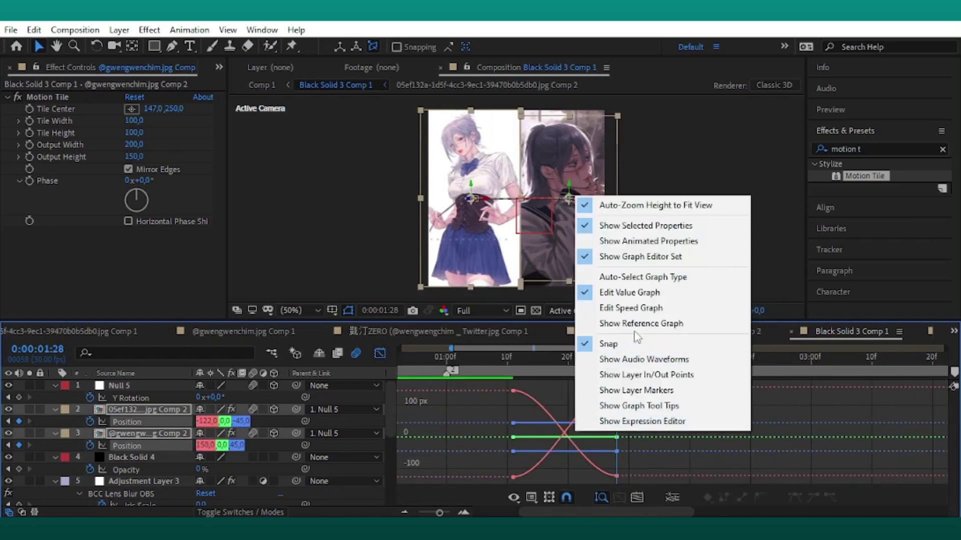
pyautogui.click(631, 308)
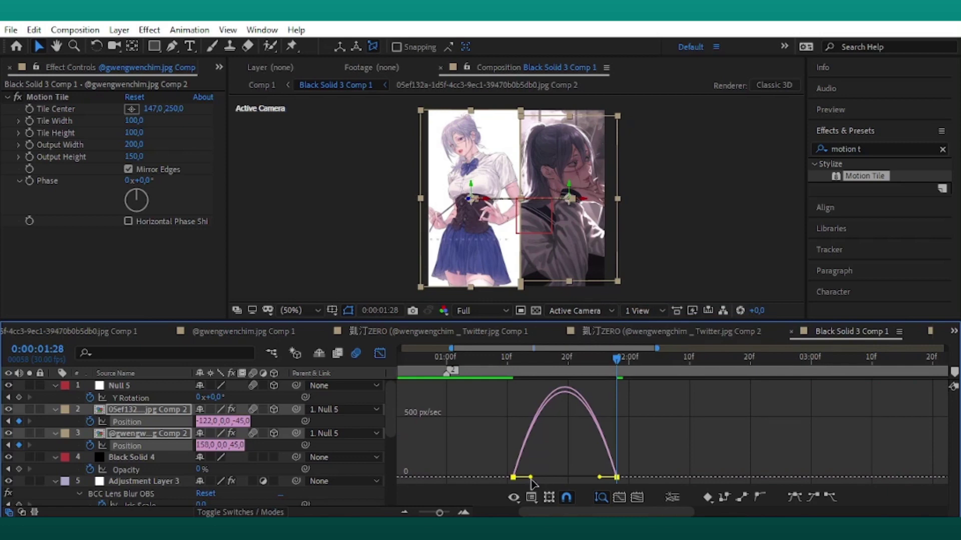
pyautogui.moveTo(621, 442); pyautogui.dragTo(469, 491)
pyautogui.moveTo(531, 477); pyautogui.dragTo(577, 477)
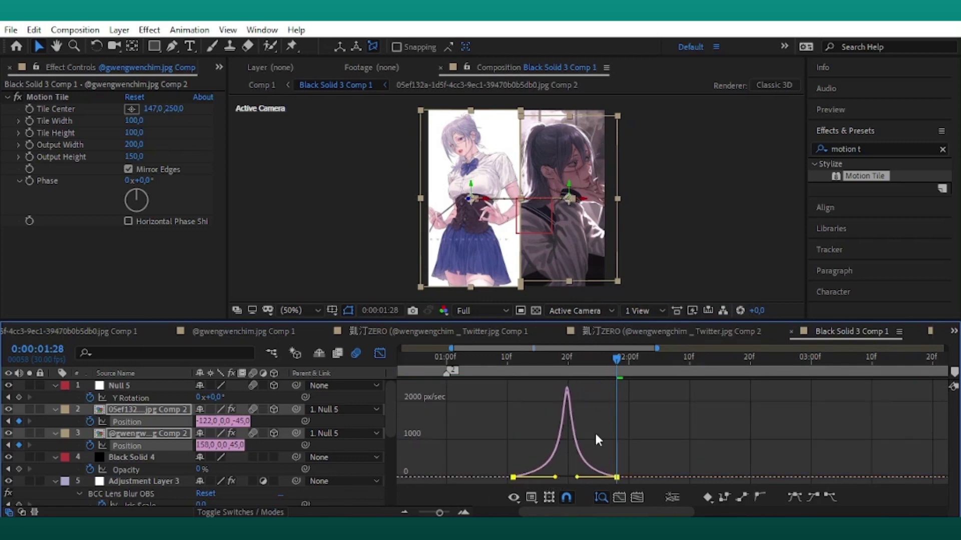
pyautogui.press('space')
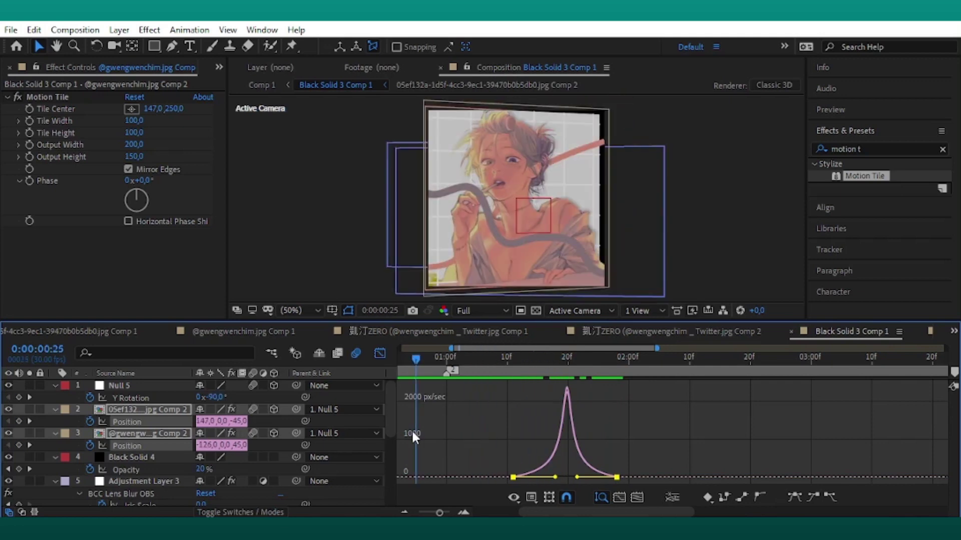
pyautogui.click(380, 353)
# - Add Scale and Z Rotation keyframes to the null at 0:00:01:12 and show only its animated properties
pyautogui.click(465, 359)
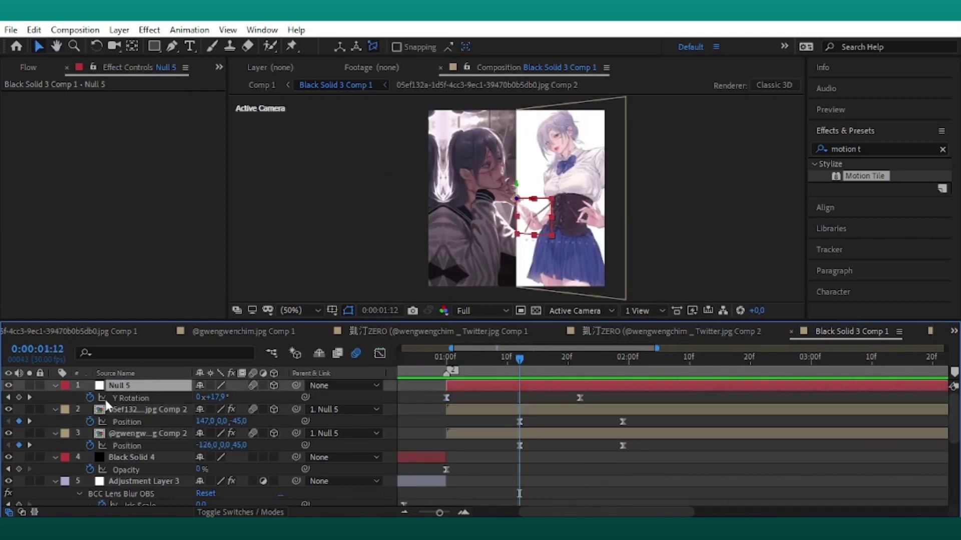
pyautogui.press('s')
pyautogui.click(90, 398)
pyautogui.press('r')
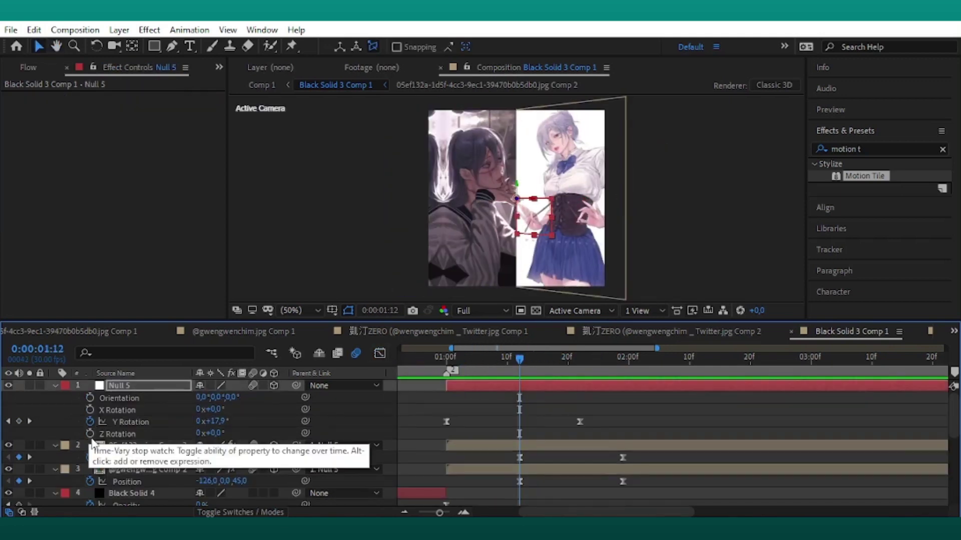
pyautogui.click(90, 433)
pyautogui.press('u')
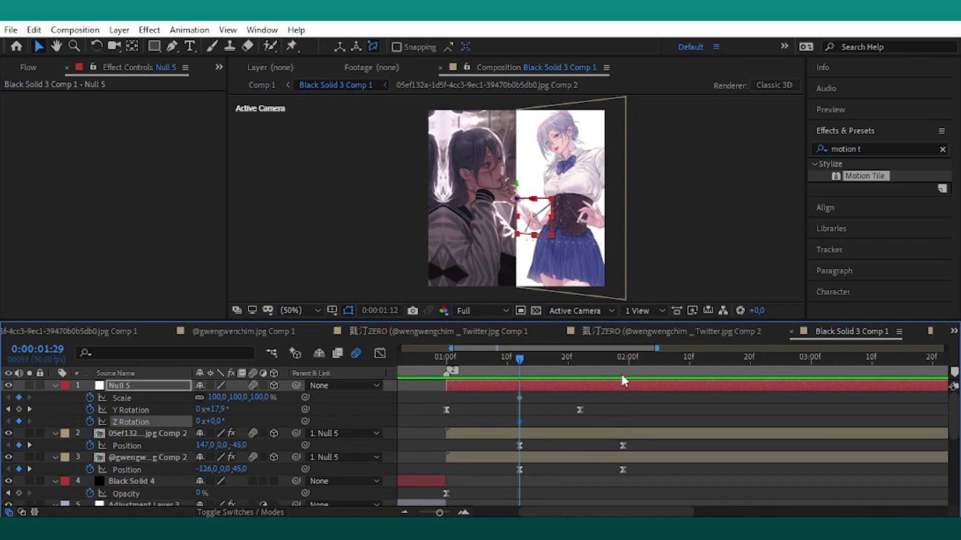
# - At 0:00:01:29, keyframe the null's Scale at 121% and its Z Rotation at 5°
pyautogui.click(622, 375)
pyautogui.moveTo(270, 398); pyautogui.dragTo(280, 397)
pyautogui.click(214, 421)
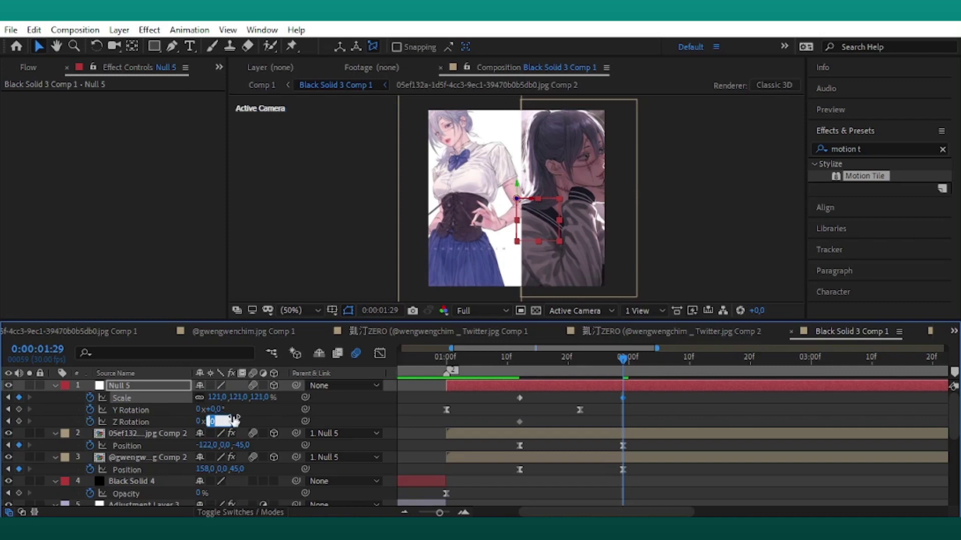
pyautogui.write('5')
pyautogui.press('Return')
# - Shape the speed graphs of the null's Scale and Z Rotation keyframes into a sharp central peak with strong easing at each end
pyautogui.moveTo(635, 394); pyautogui.dragTo(516, 400)
pyautogui.click(380, 353)
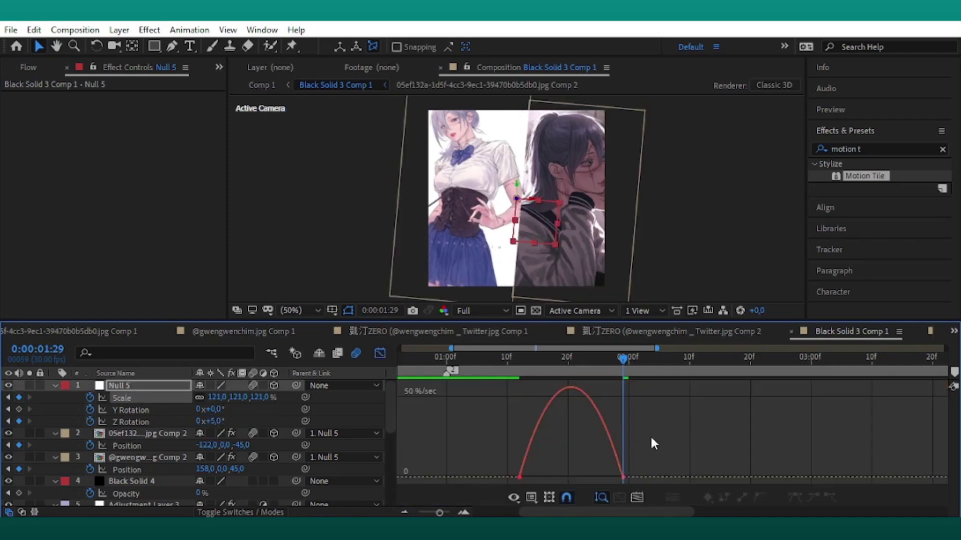
pyautogui.moveTo(544, 477); pyautogui.dragTo(583, 477)
pyautogui.hotkey('shift', 'F3')
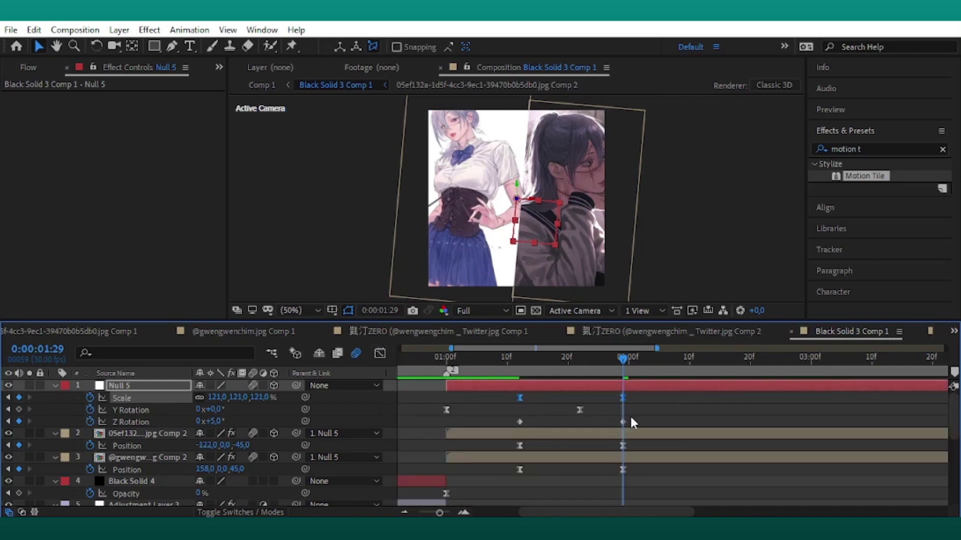
pyautogui.moveTo(630, 422); pyautogui.dragTo(513, 427)
pyautogui.click(380, 353)
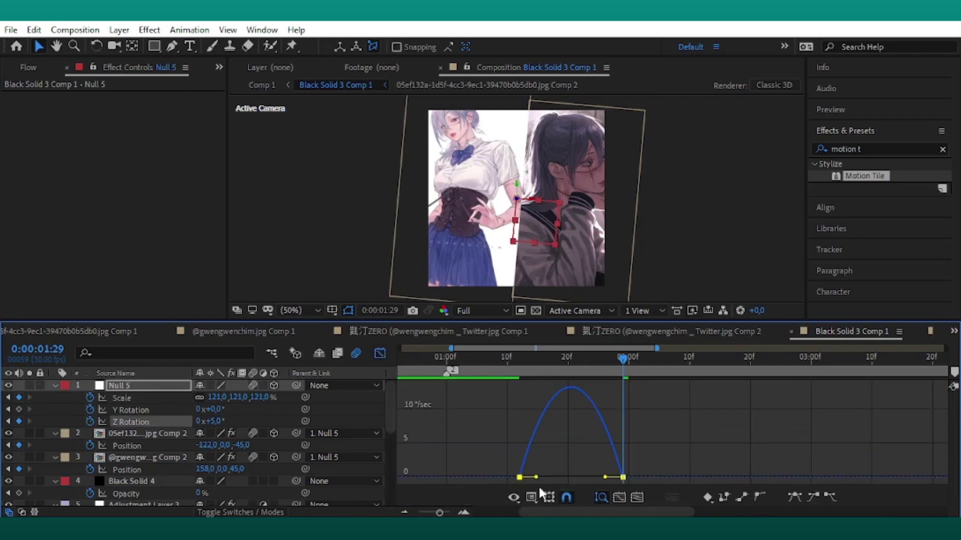
pyautogui.moveTo(535, 478); pyautogui.dragTo(584, 477)
# - Preview the swap from about 0:00:01:05 and set the null's Scale keyframe at 0:00:01:29 to 108%
pyautogui.moveTo(603, 358); pyautogui.dragTo(477, 400)
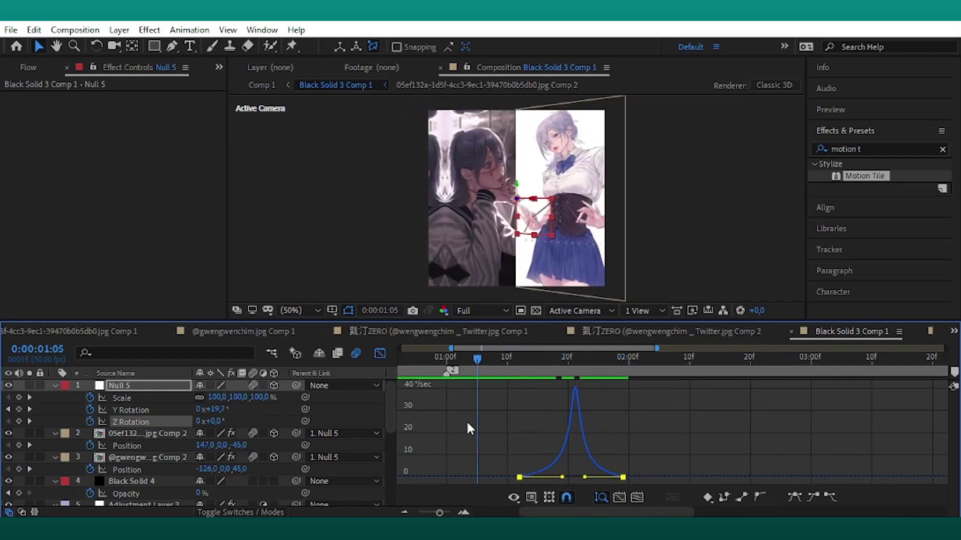
pyautogui.moveTo(467, 424); pyautogui.dragTo(456, 425)
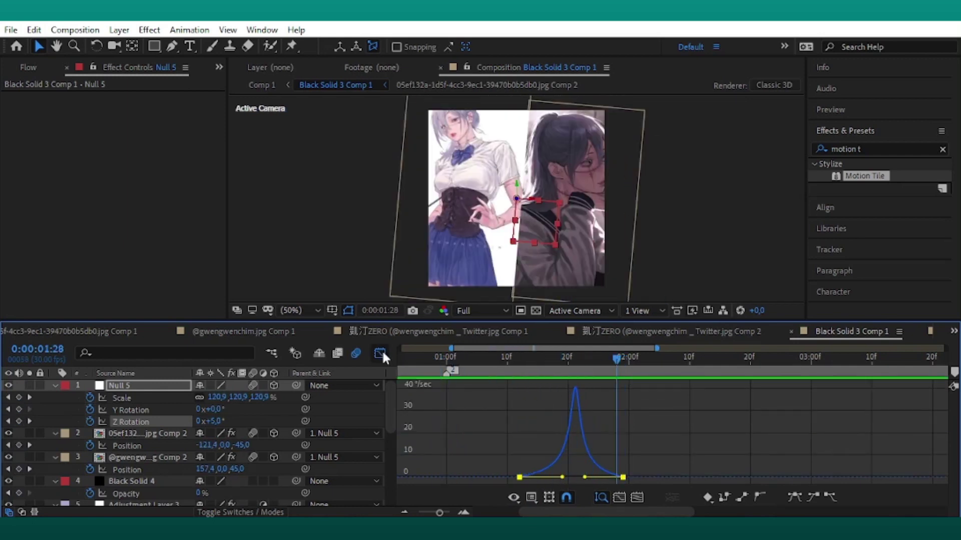
pyautogui.click(381, 353)
pyautogui.click(618, 369)
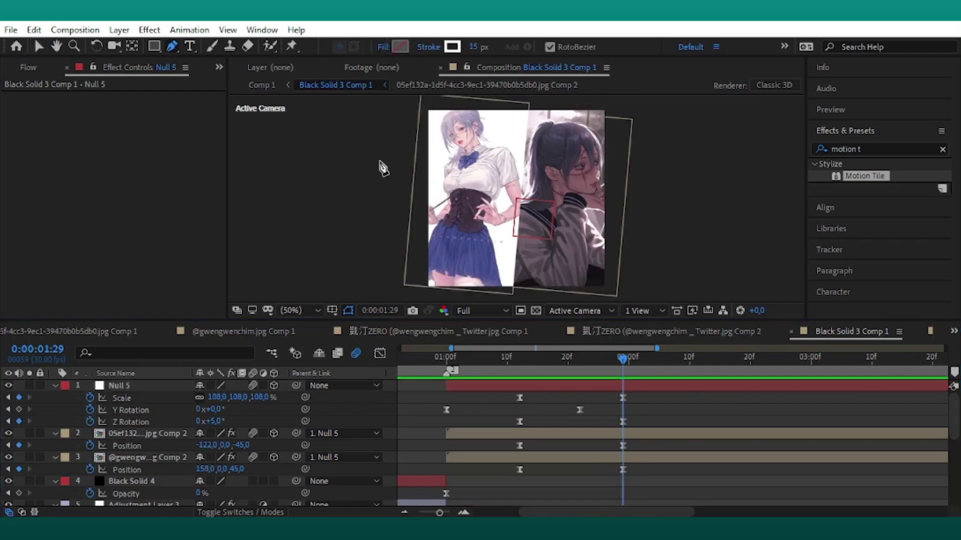
# - Draw two straight white 15 px lines across the images on separate shape layers, one nearly horizontal and one diagonal, with motion blur and 3D enabled
pyautogui.click(378, 158)
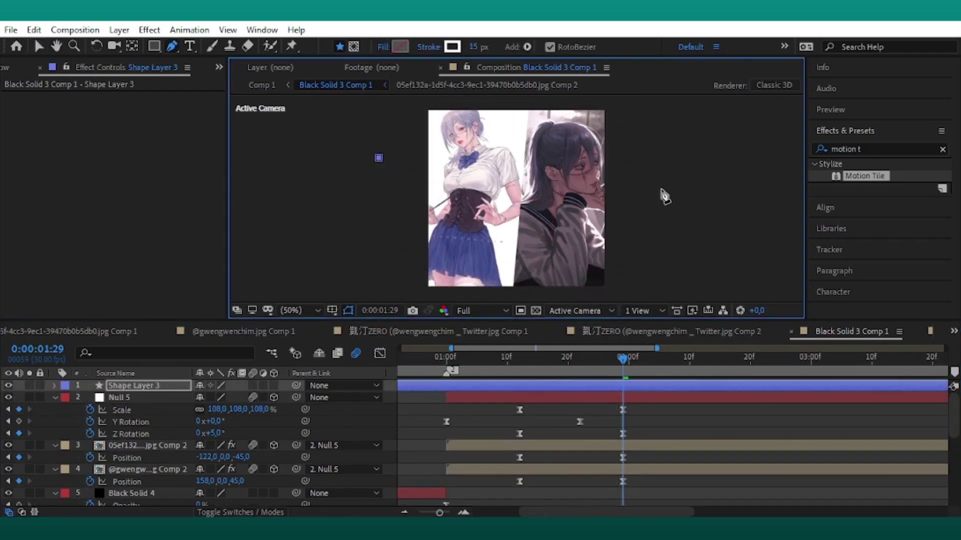
pyautogui.click(765, 176)
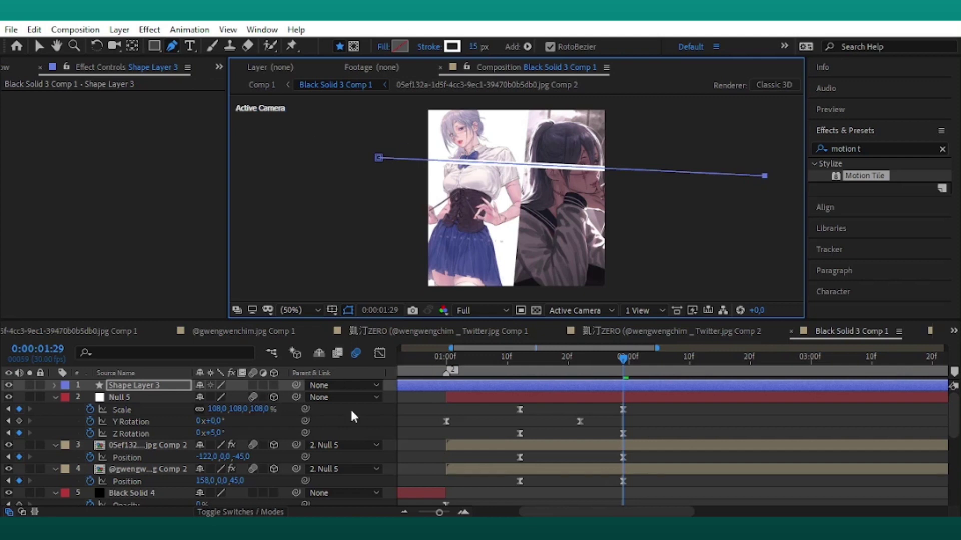
pyautogui.click(635, 426)
pyautogui.click(639, 98)
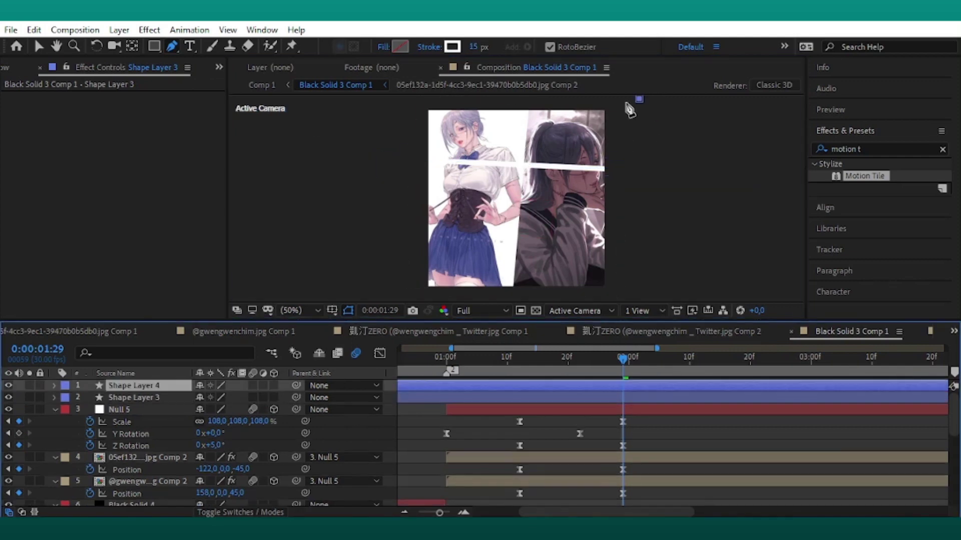
pyautogui.click(358, 296)
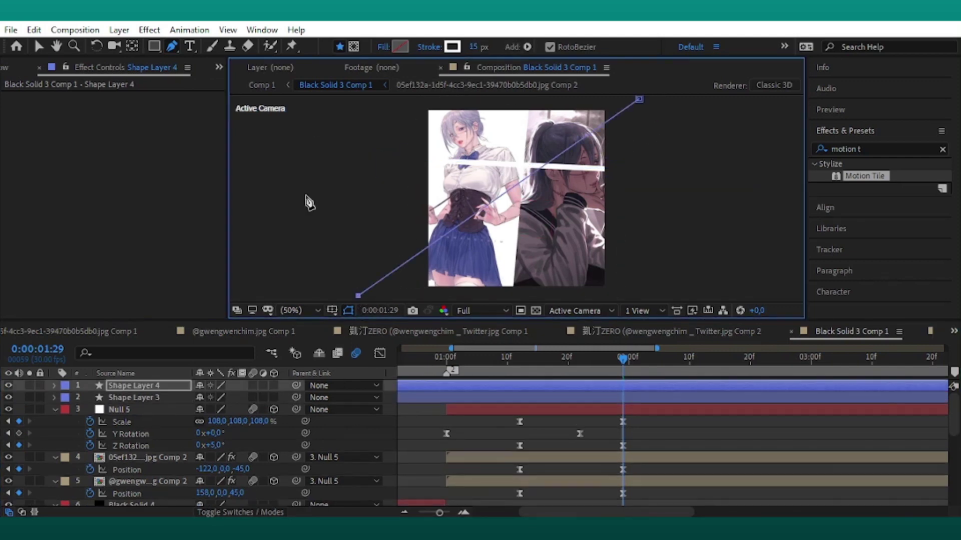
pyautogui.click(39, 46)
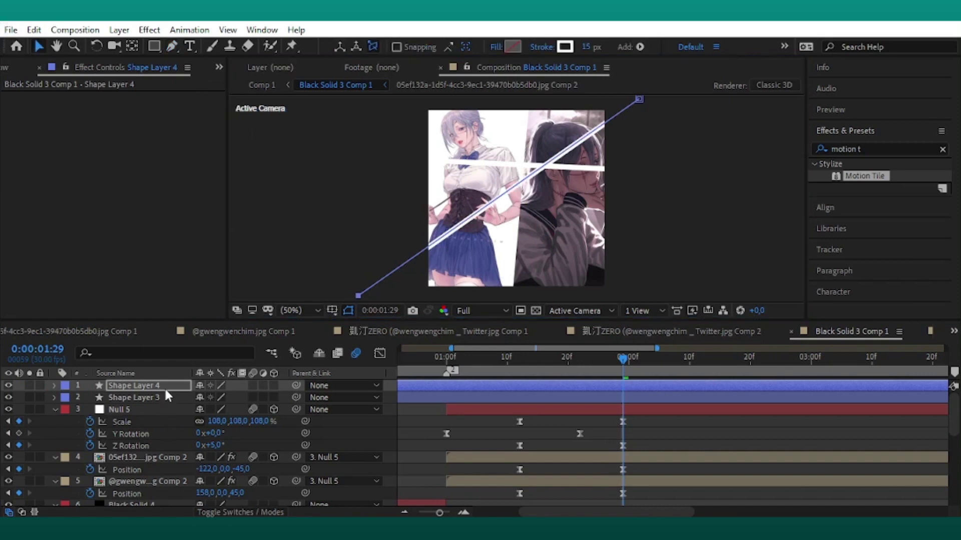
pyautogui.moveTo(274, 386); pyautogui.dragTo(273, 392)
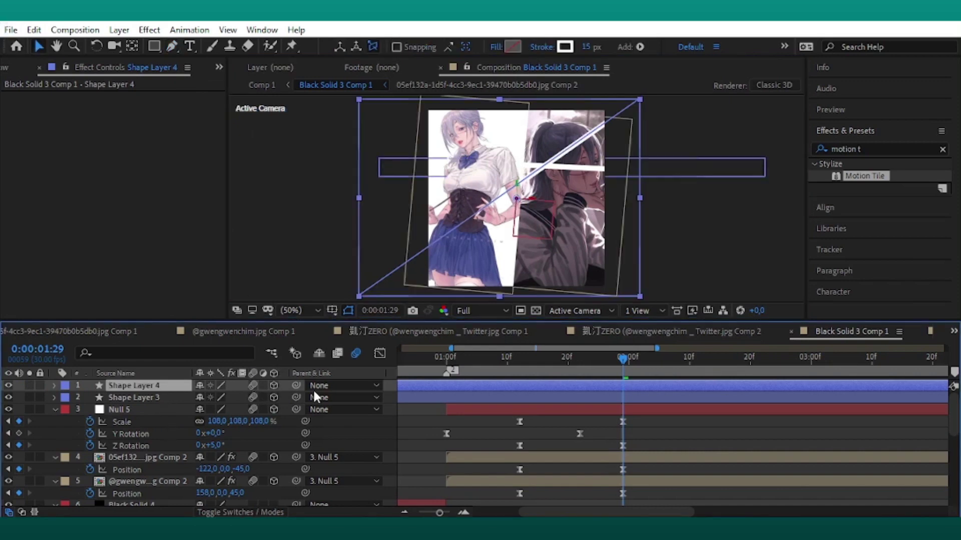
pyautogui.click(663, 275)
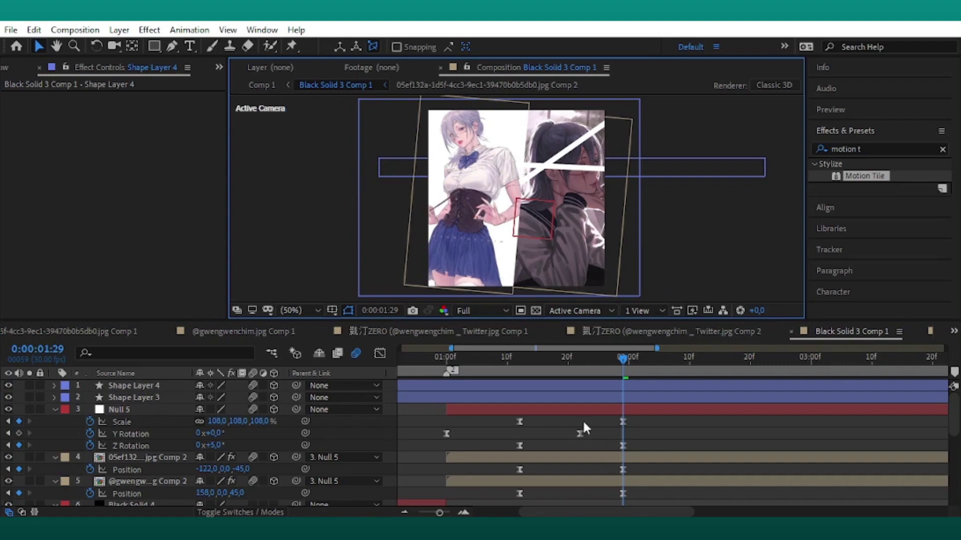
# - Apply Drop Shadow to the 05ef132 Comp 2 layer with Softness 22 and Opacity 25%
pyautogui.click(550, 457)
pyautogui.click(814, 148)
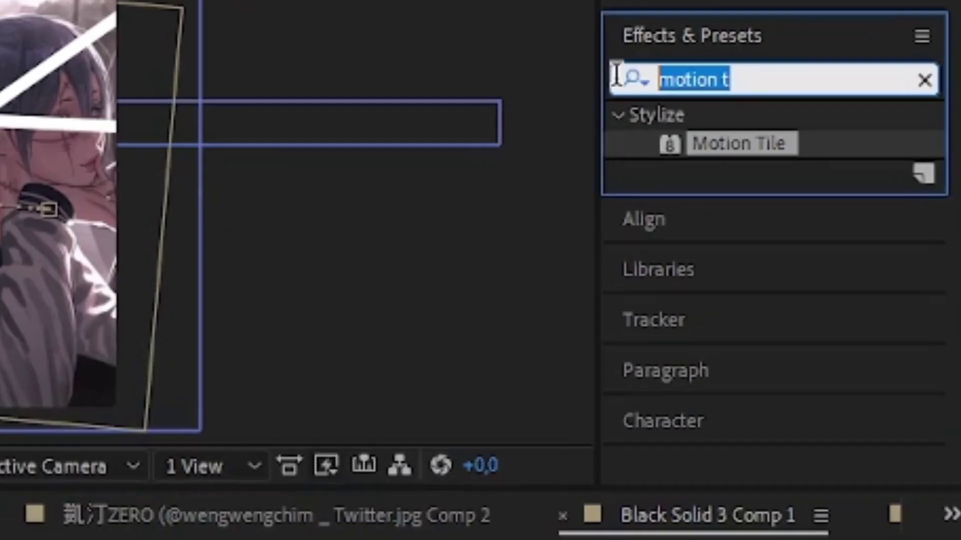
pyautogui.write('drop')
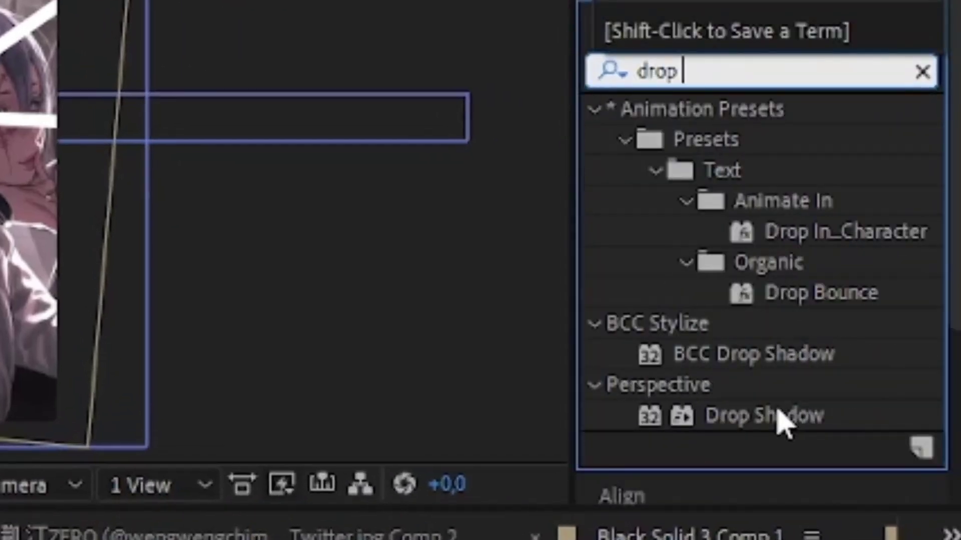
pyautogui.doubleClick(780, 423)
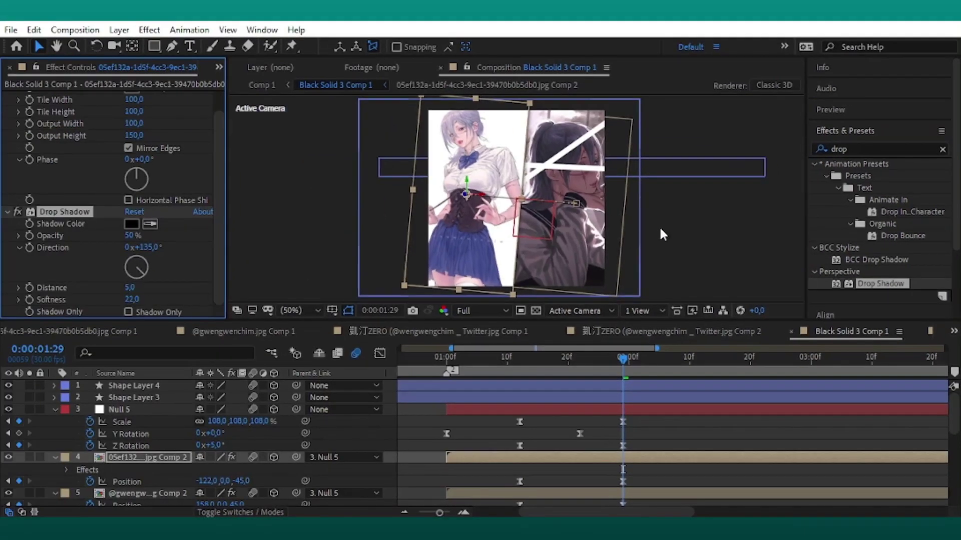
pyautogui.click(663, 234)
pyautogui.click(131, 236)
pyautogui.write('25')
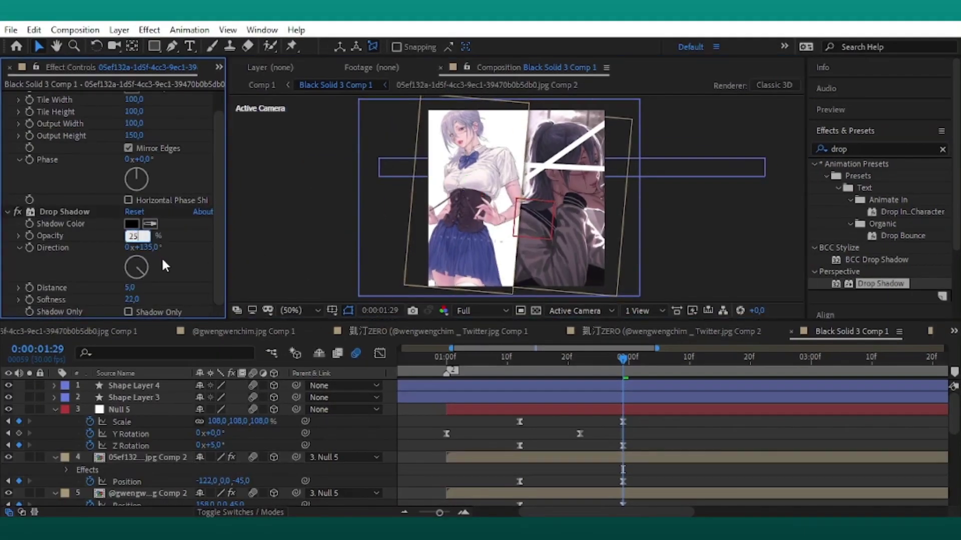
pyautogui.press('Return')
pyautogui.click(646, 256)
# - Set the Z Rotation of the diagonal line on Shape Layer 4 to 66°
pyautogui.click(145, 385)
pyautogui.press('r')
pyautogui.moveTo(217, 433); pyautogui.dragTo(257, 427)
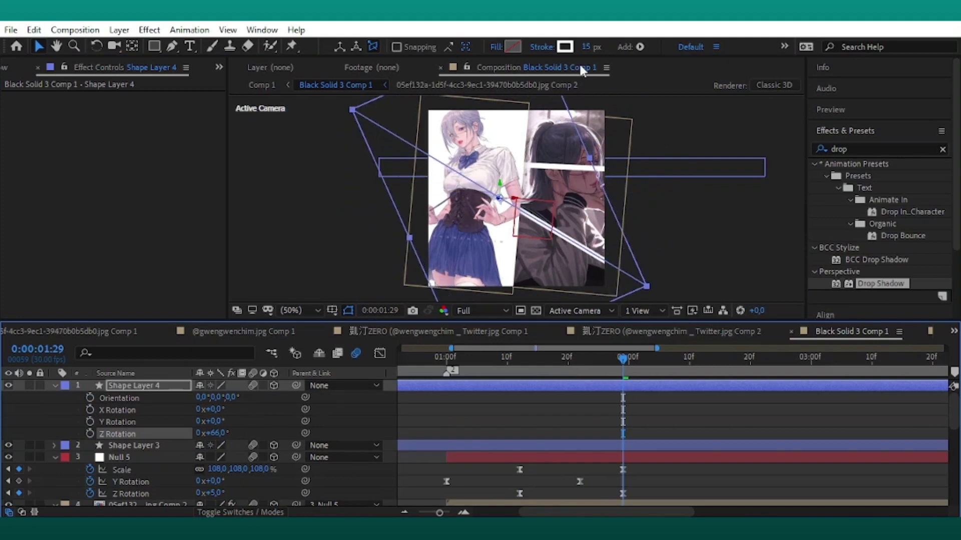
# - Place Shape Layer 3 at Z -50, tilt its line to rise across both images, and thicken the line strokes to 20 px and 23 px
pyautogui.click(534, 286)
pyautogui.press('r')
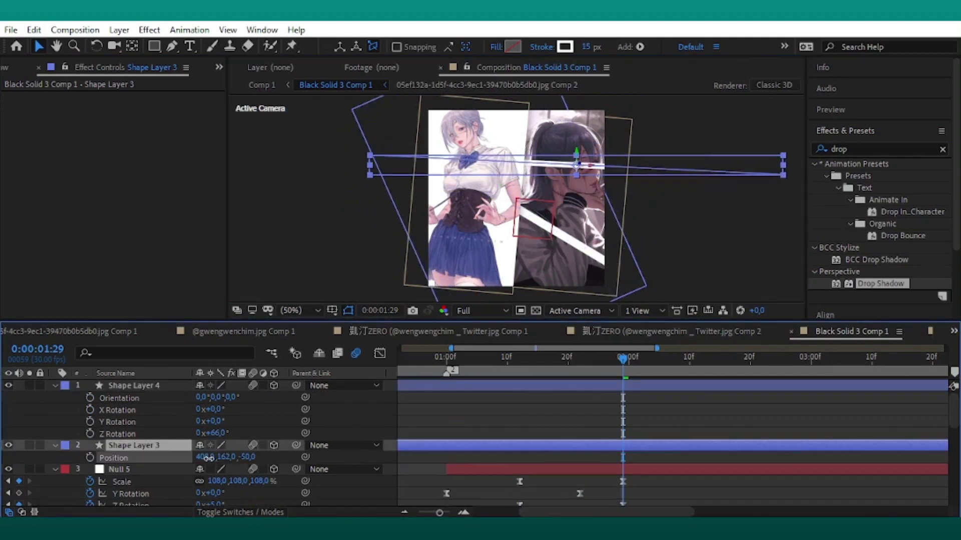
pyautogui.moveTo(206, 493); pyautogui.dragTo(191, 493)
pyautogui.moveTo(586, 49); pyautogui.dragTo(594, 48)
pyautogui.click(613, 415)
pyautogui.moveTo(622, 361)
pyautogui.mouseDown()
pyautogui.moveTo(607, 365)
pyautogui.moveTo(622, 364)
pyautogui.mouseUp()
# - Collapse both line layers and parent Shape Layer 3 and Shape Layer 4 to Null 5
pyautogui.click(56, 385)
pyautogui.click(55, 397)
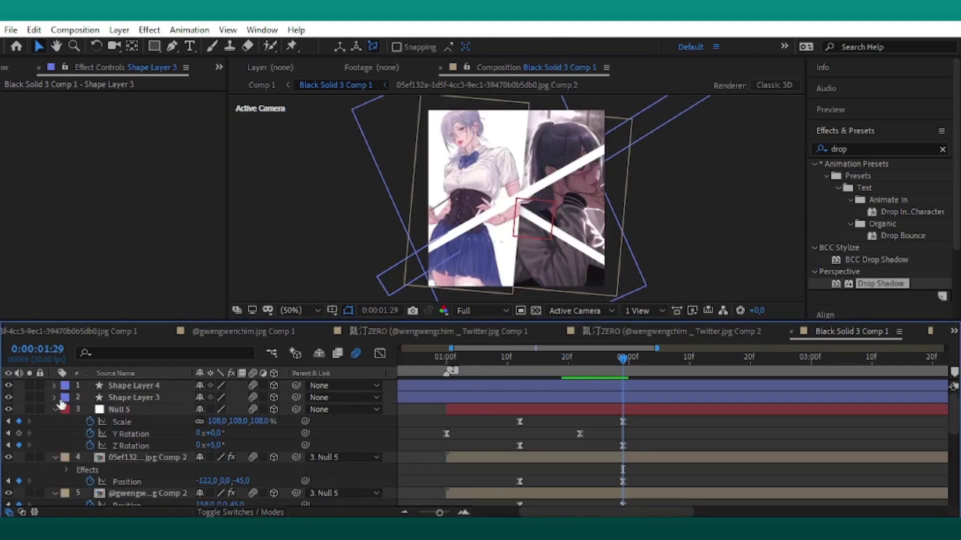
pyautogui.click(132, 385)
pyautogui.keyDown('shift'); pyautogui.click(133, 397); pyautogui.keyUp('shift')
pyautogui.click(325, 385)
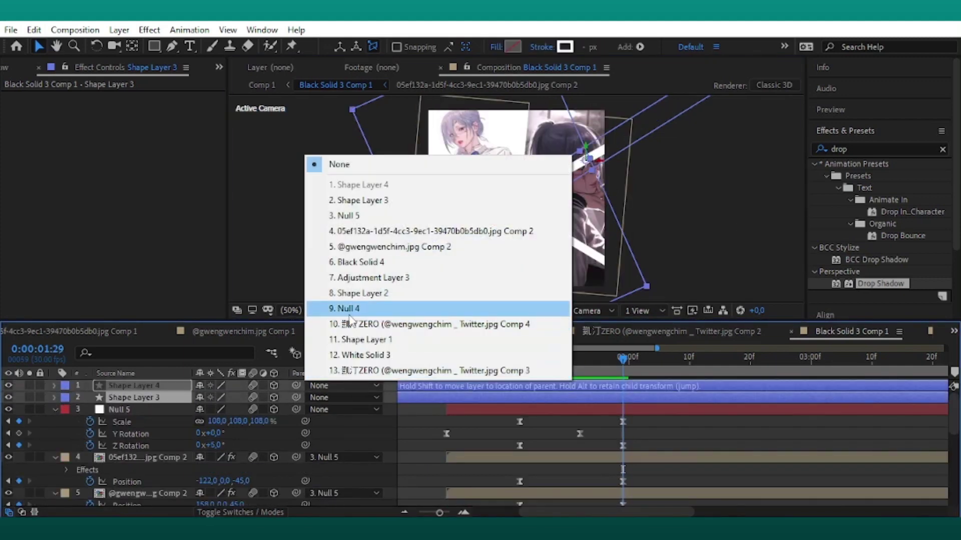
pyautogui.click(350, 308)
pyautogui.click(336, 387)
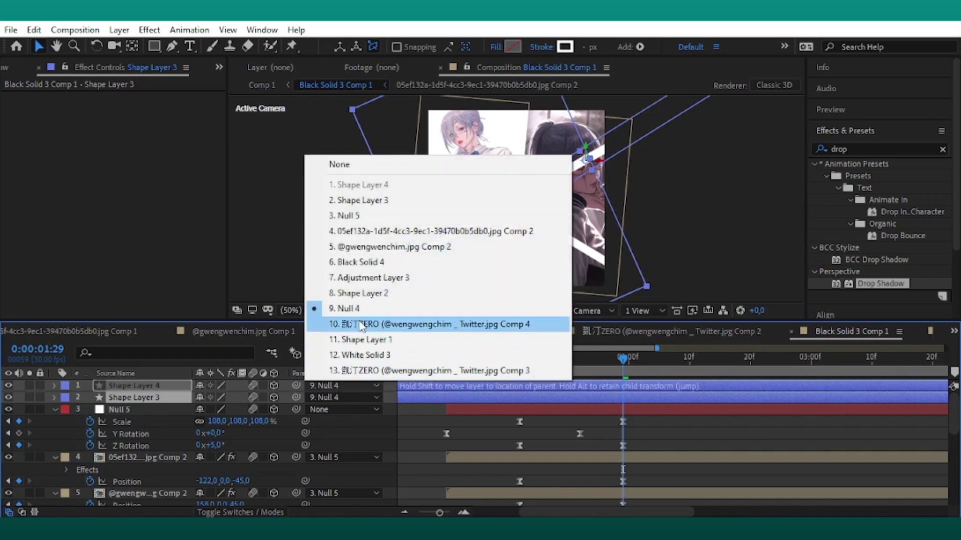
pyautogui.click(371, 216)
# - Split both line layers at 0:00:01:12 and delete the parts before that time
pyautogui.moveTo(616, 363); pyautogui.dragTo(519, 401)
pyautogui.hotkey('ctrl', 'shift', 'd')
pyautogui.click(518, 399)
pyautogui.press('Delete')
pyautogui.click(516, 408)
pyautogui.press('Delete')
pyautogui.click(528, 385)
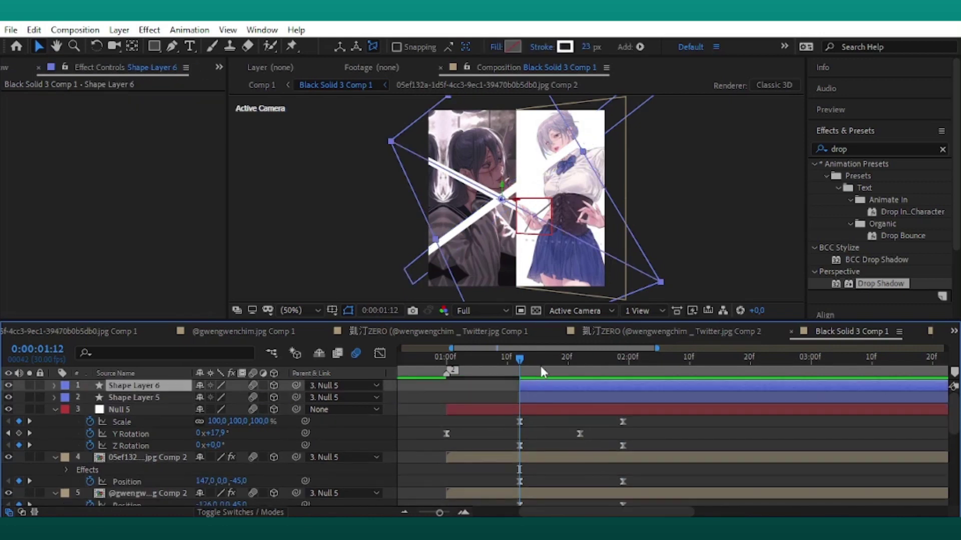
# - Add Trim Paths to Shape Layer 6, keyframe its End at 100%, and show only the layer's animated properties
pyautogui.moveTo(540, 363); pyautogui.dragTo(623, 397)
pyautogui.click(53, 385)
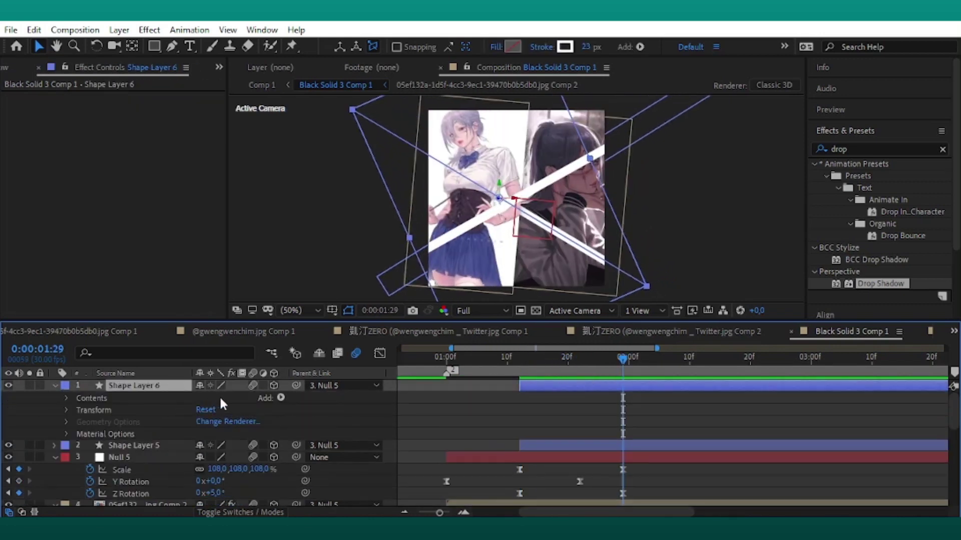
pyautogui.click(281, 398)
pyautogui.click(331, 319)
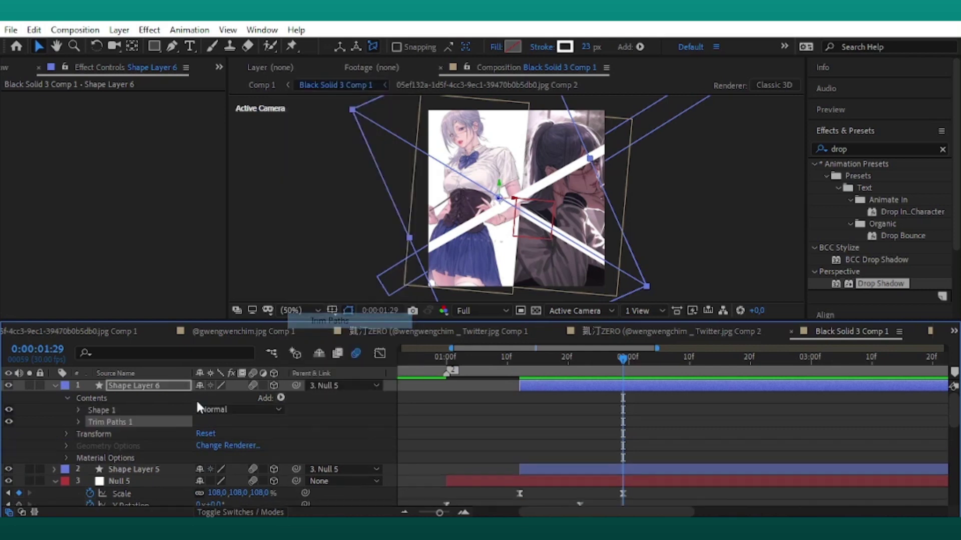
pyautogui.click(78, 422)
pyautogui.moveTo(206, 445)
pyautogui.mouseDown()
pyautogui.moveTo(136, 447)
pyautogui.moveTo(219, 446)
pyautogui.mouseUp()
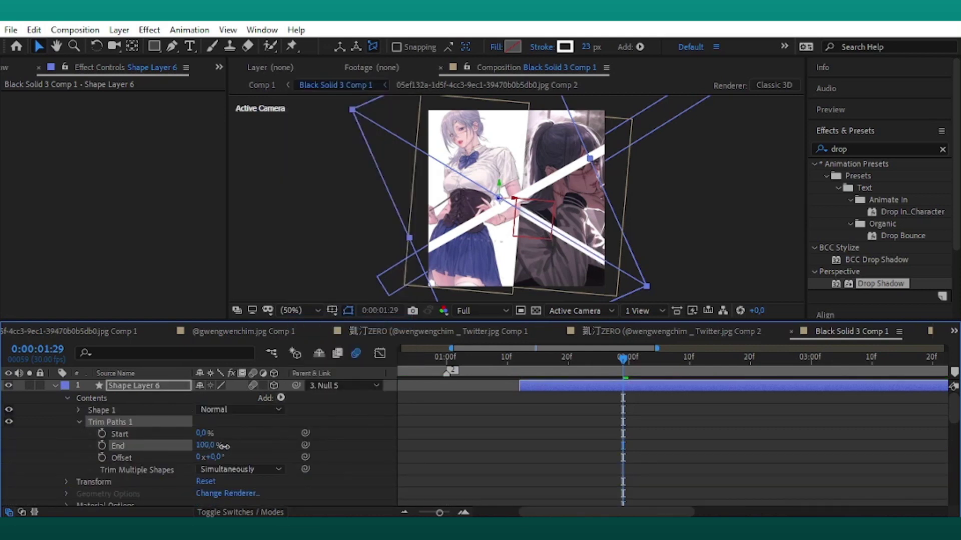
pyautogui.click(102, 445)
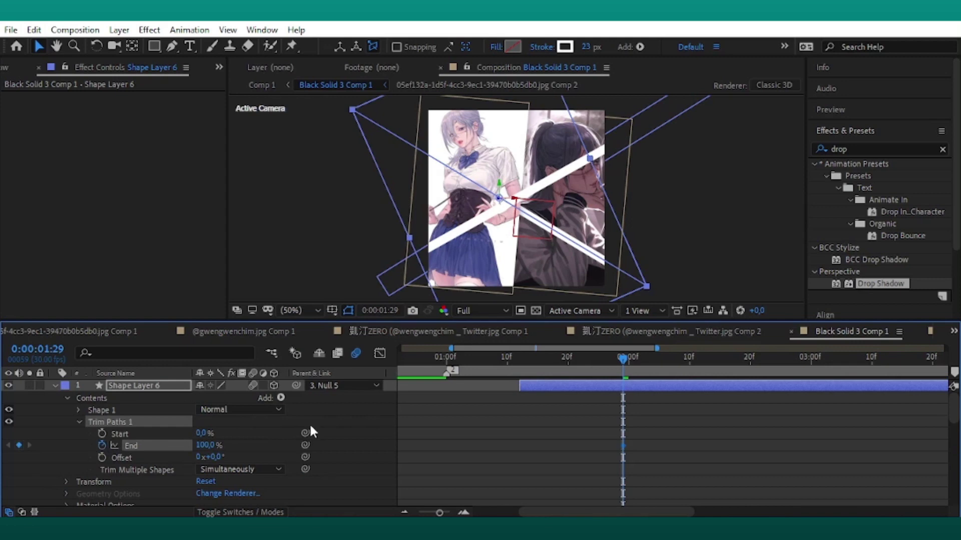
pyautogui.press('u')
# - Add Trim Paths to Shape Layer 5, keyframe its Start at 0%, and show only the layer's animated properties
pyautogui.click(521, 413)
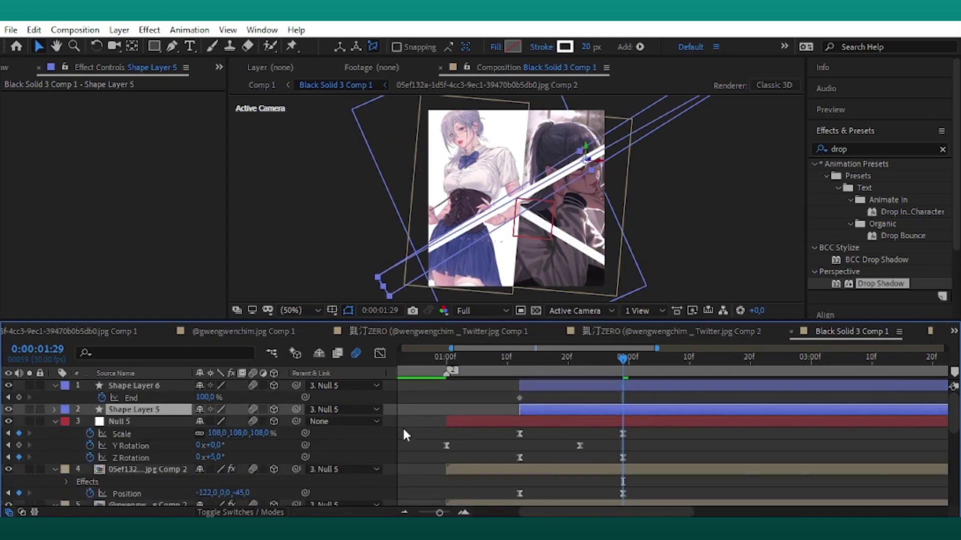
pyautogui.click(53, 409)
pyautogui.click(281, 422)
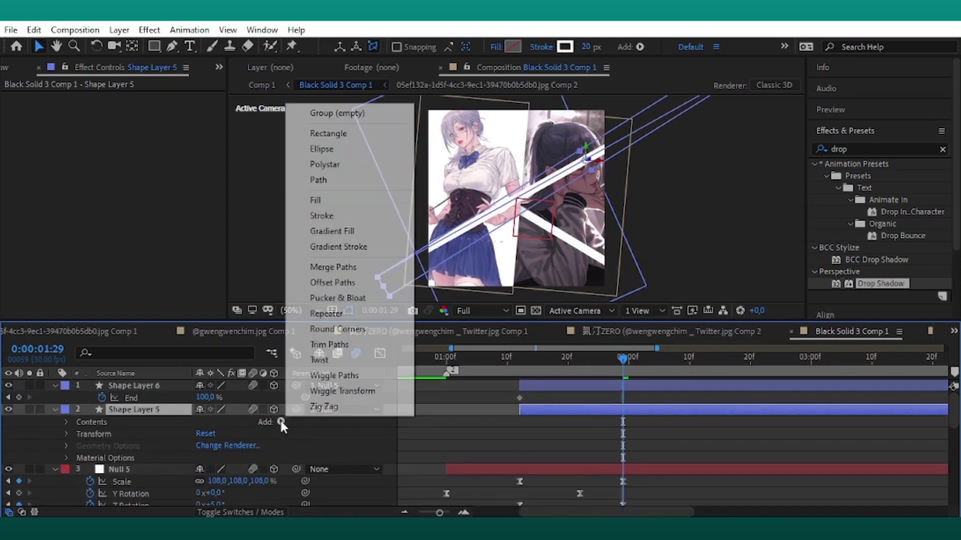
pyautogui.click(310, 344)
pyautogui.click(79, 446)
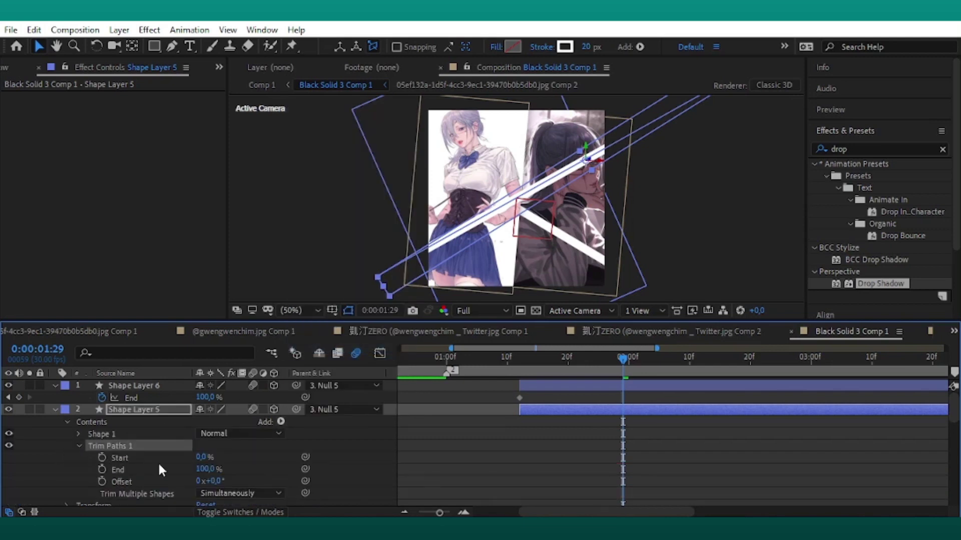
pyautogui.moveTo(205, 473)
pyautogui.mouseDown()
pyautogui.moveTo(193, 473)
pyautogui.moveTo(300, 467)
pyautogui.moveTo(214, 457)
pyautogui.moveTo(255, 451)
pyautogui.moveTo(106, 494)
pyautogui.mouseUp()
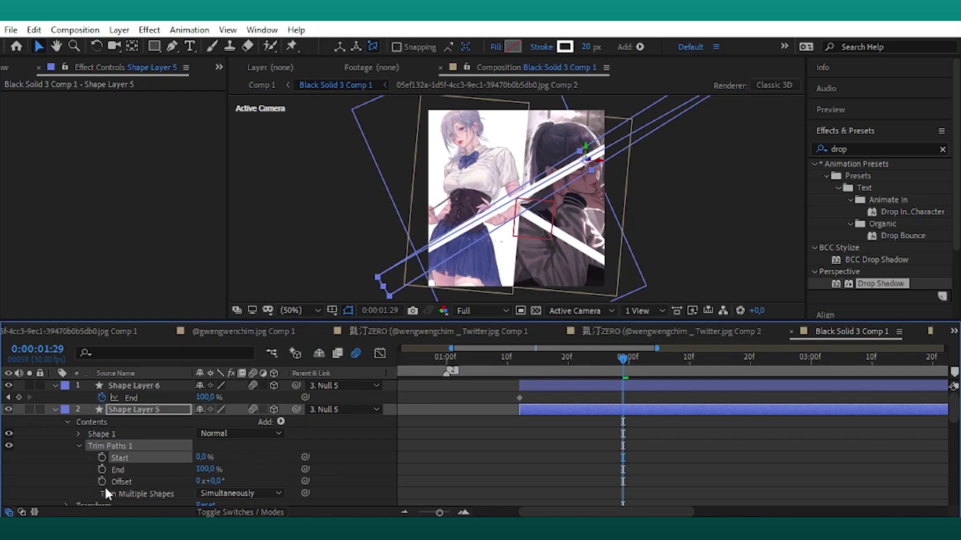
pyautogui.press('u')
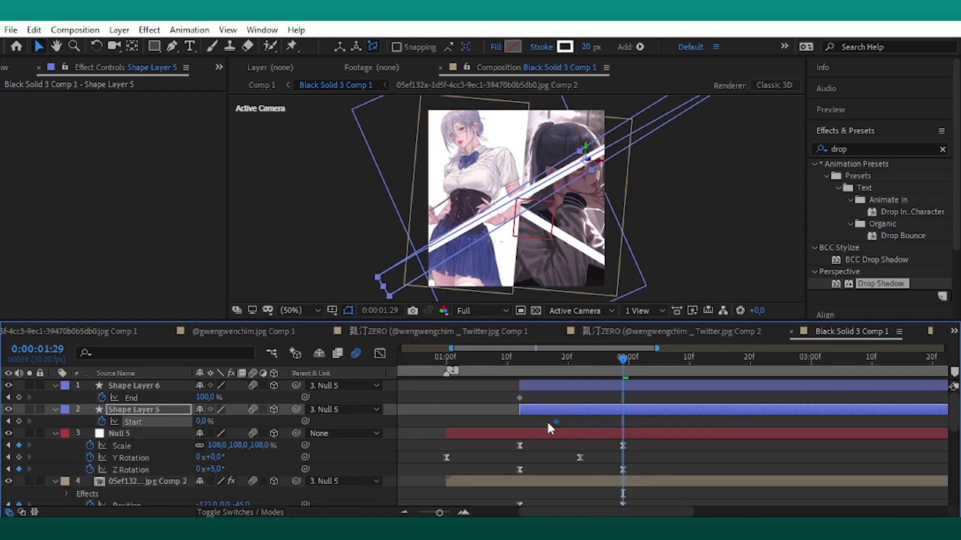
# - Animate Shape Layer 5's trim Start from fully trimmed at 0:00:01:12 to 0% at 0:00:01:29
pyautogui.moveTo(522, 440); pyautogui.dragTo(519, 441)
pyautogui.moveTo(630, 437); pyautogui.dragTo(625, 441)
pyautogui.moveTo(623, 360); pyautogui.dragTo(604, 362)
pyautogui.moveTo(203, 422)
pyautogui.mouseDown()
pyautogui.moveTo(261, 413)
pyautogui.moveTo(482, 440)
pyautogui.mouseUp()
pyautogui.moveTo(604, 422); pyautogui.dragTo(520, 436)
# - Animate Shape Layer 6's trim End from 0% at 0:00:01:12 to 100% at 0:00:01:29
pyautogui.moveTo(519, 398); pyautogui.dragTo(621, 431)
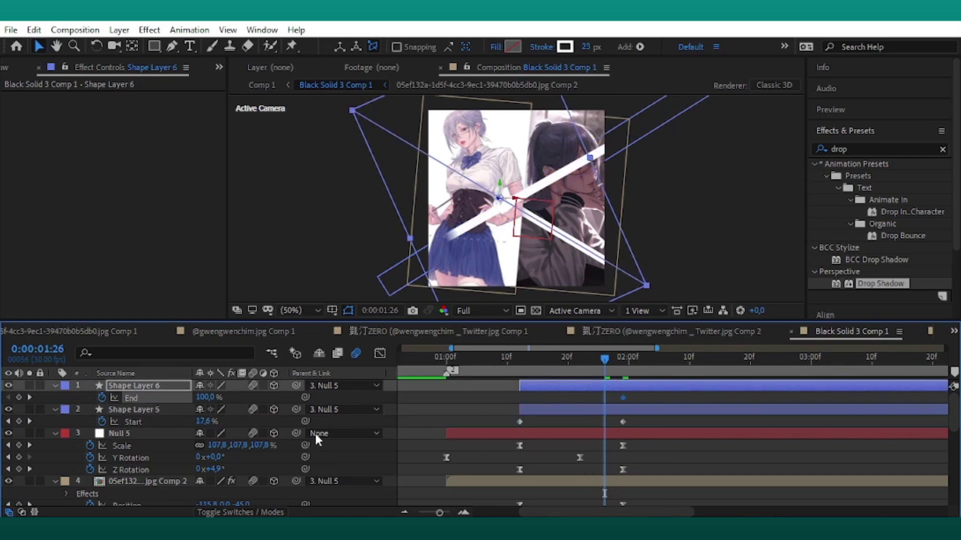
pyautogui.moveTo(203, 398); pyautogui.dragTo(111, 431)
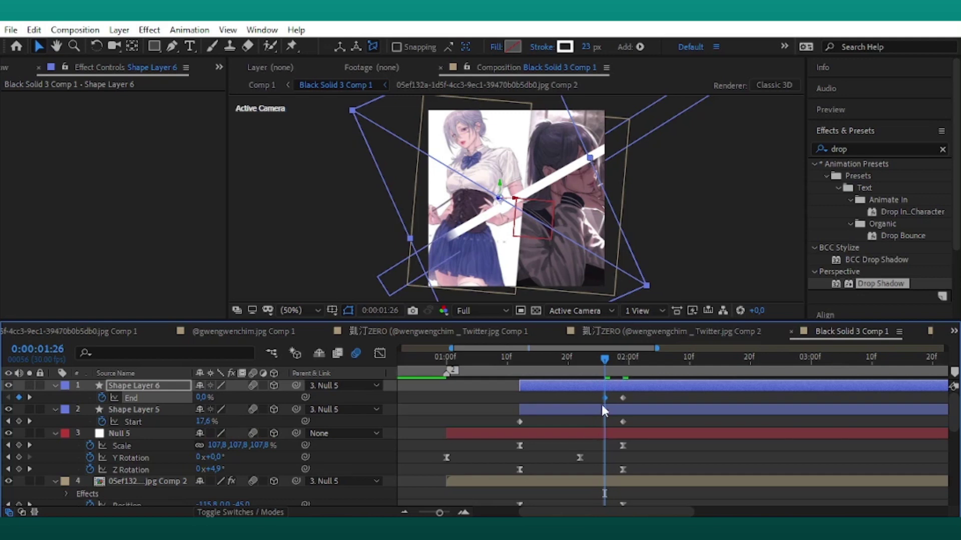
pyautogui.moveTo(604, 398); pyautogui.dragTo(533, 414)
# - Easy-ease both lines' trim keyframes, lengthen the ease into the final keyframes in the speed graph, and preview the motion
pyautogui.moveTo(643, 389); pyautogui.dragTo(478, 429)
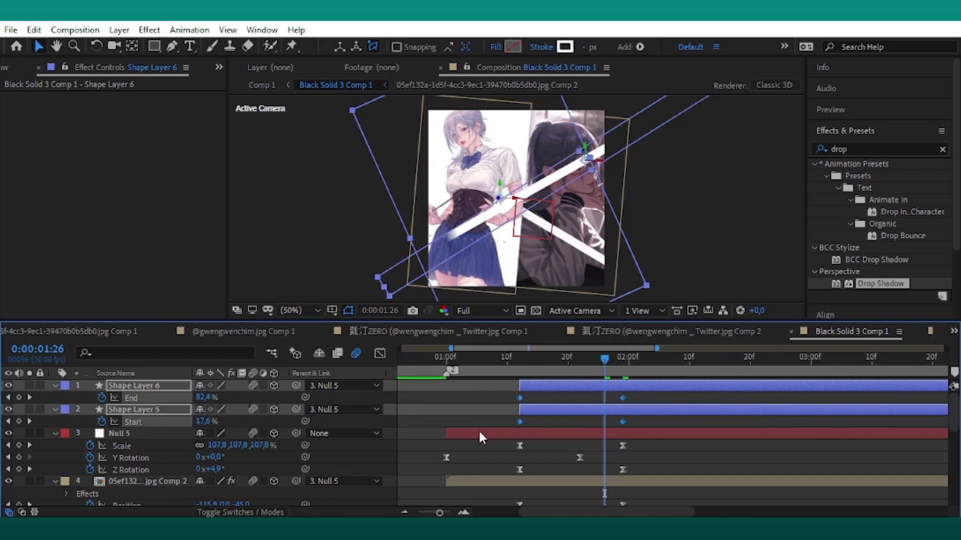
pyautogui.press('F9')
pyautogui.click(379, 353)
pyautogui.moveTo(648, 408); pyautogui.dragTo(513, 445)
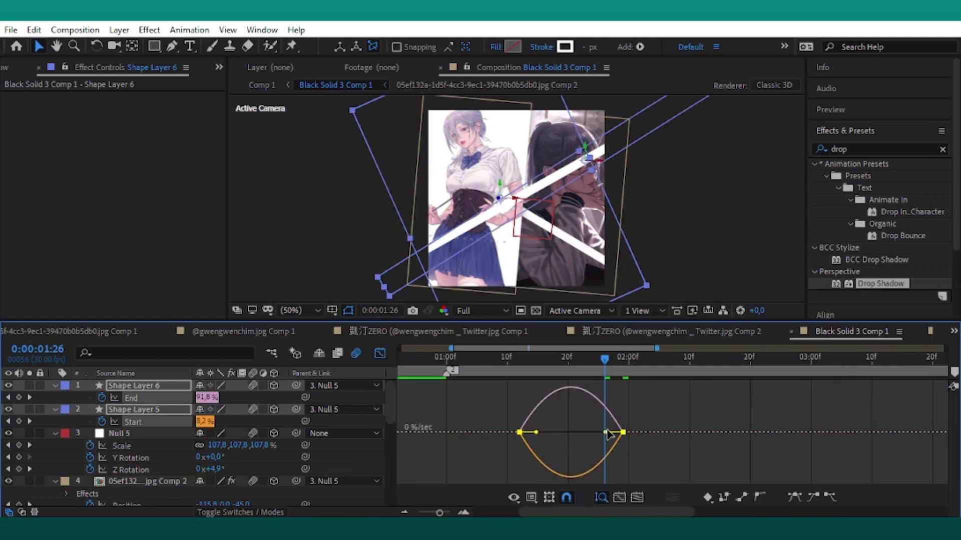
pyautogui.moveTo(606, 432); pyautogui.dragTo(571, 430)
pyautogui.press('space')
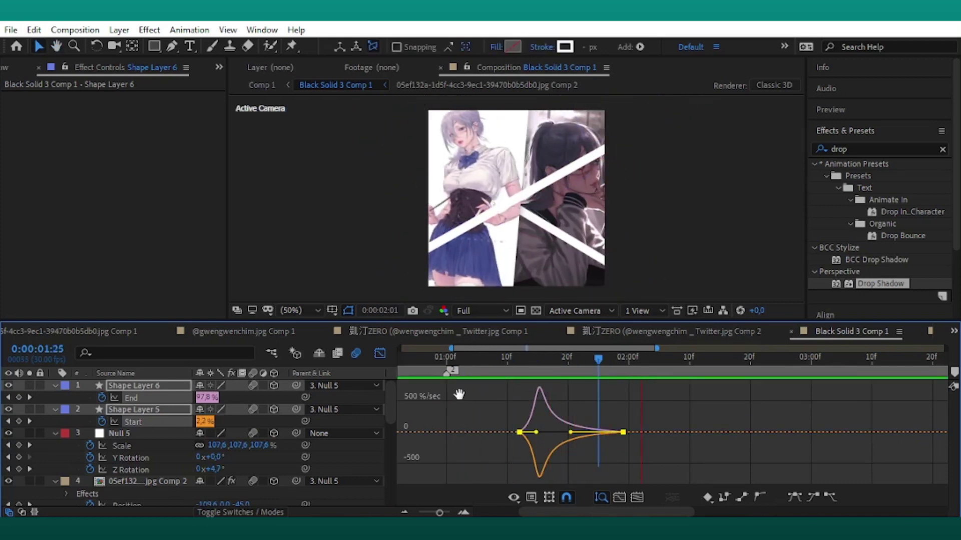
pyautogui.press('space')
pyautogui.click(381, 354)
# - Apply Fill Alpha to Shape Layer 6 and sample its fill colour from the light-haired figure's hair
pyautogui.click(639, 397)
pyautogui.click(643, 386)
pyautogui.click(866, 149)
pyautogui.write('fi')
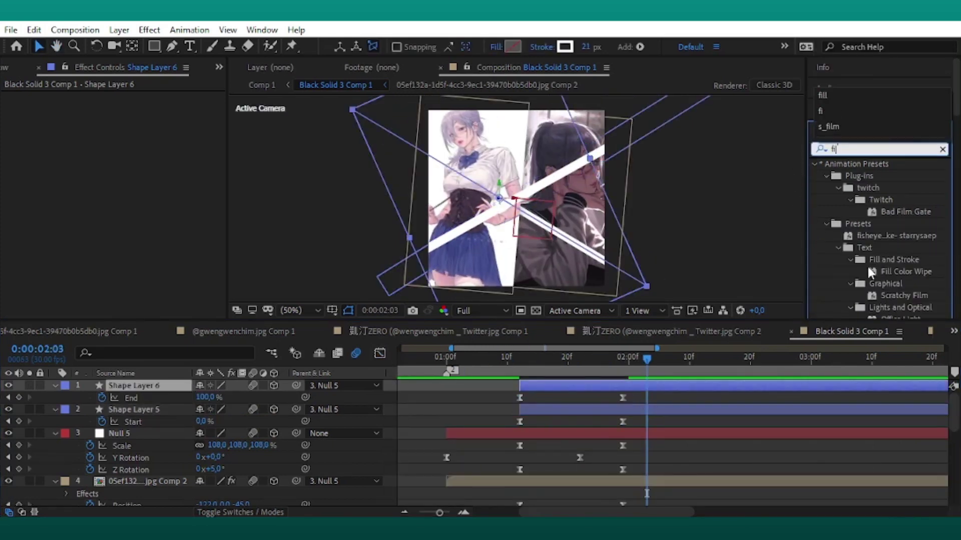
pyautogui.write('ll')
pyautogui.doubleClick(869, 272)
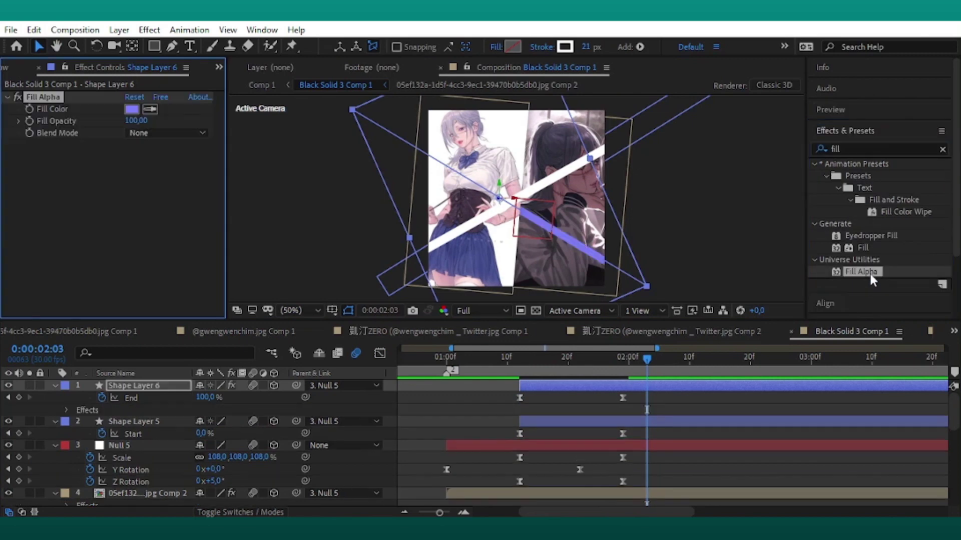
pyautogui.click(157, 109)
pyautogui.click(476, 121)
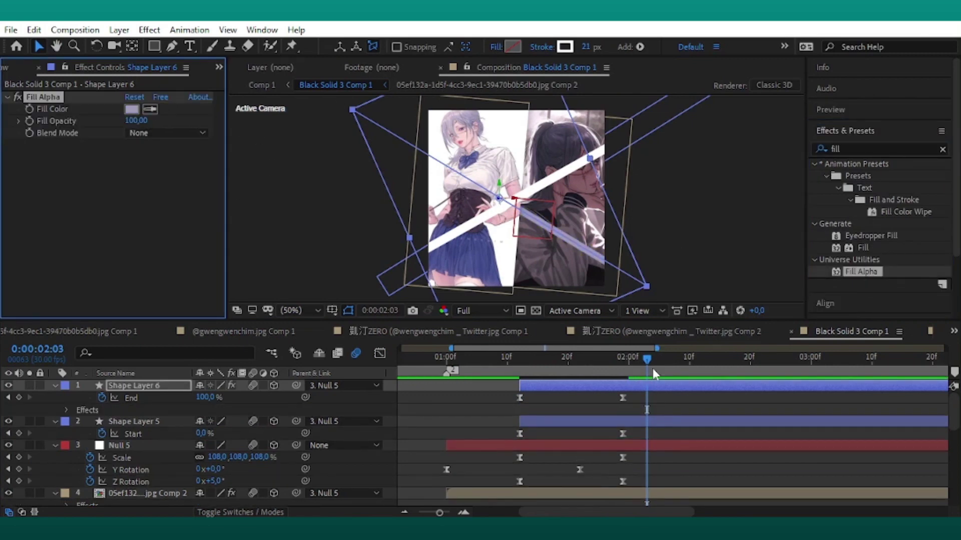
# - Apply Fill Alpha to Shape Layer 5 and sample its fill colour from the dark-haired figure
pyautogui.click(648, 423)
pyautogui.doubleClick(861, 272)
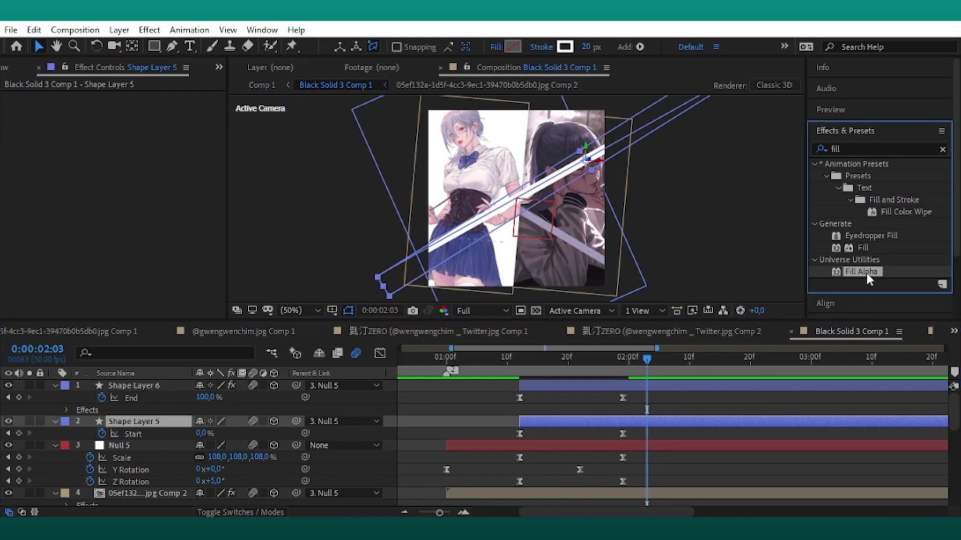
pyautogui.click(581, 177)
pyautogui.click(678, 235)
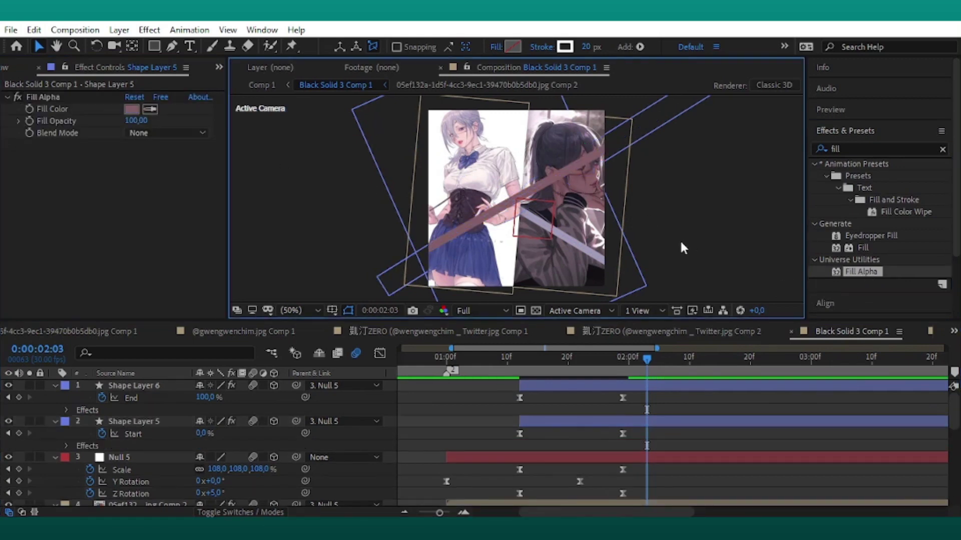
# - Add a null object directly above Null 5 and delete its part before 0:00:01:00
pyautogui.click(635, 383)
pyautogui.moveTo(647, 390); pyautogui.dragTo(482, 426)
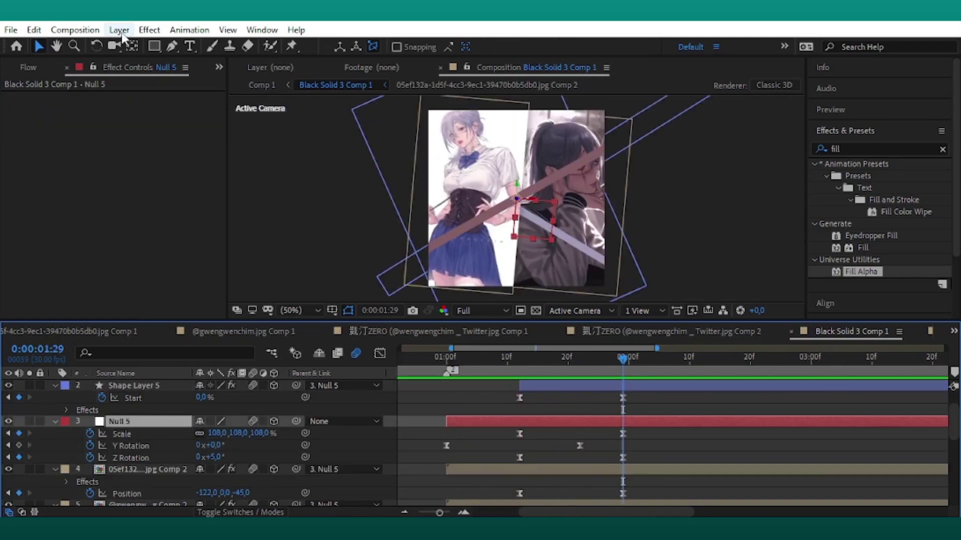
pyautogui.click(121, 33)
pyautogui.click(390, 108)
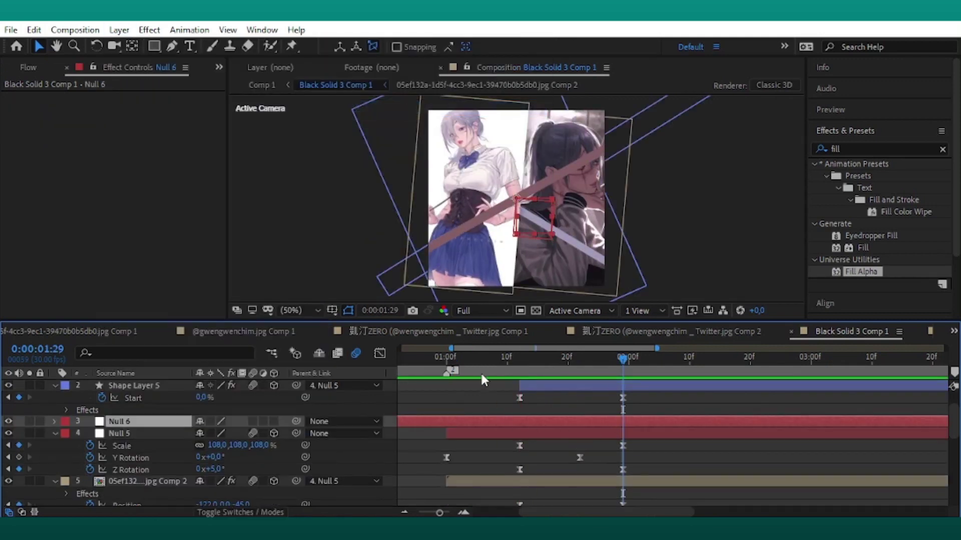
pyautogui.click(451, 373)
pyautogui.moveTo(451, 381); pyautogui.dragTo(445, 389)
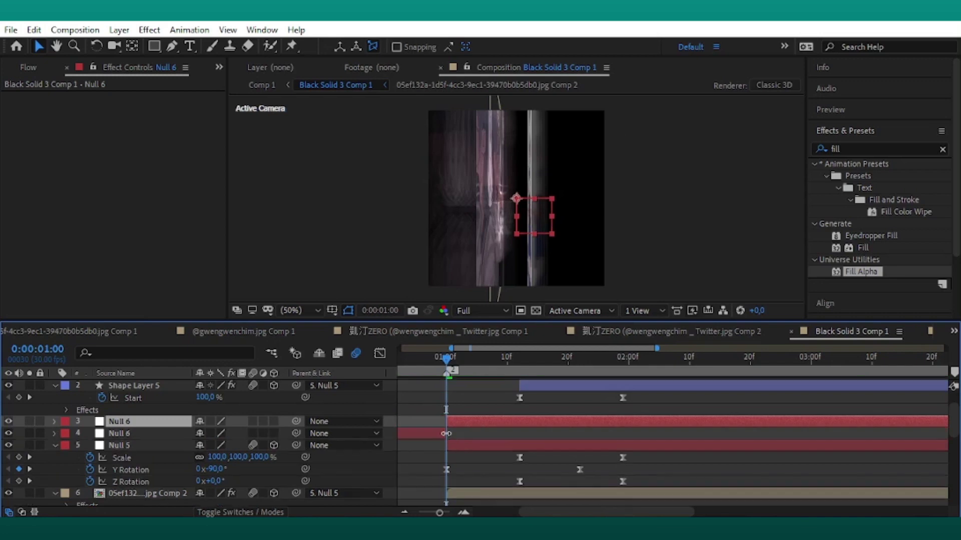
# - Make Null 6 a 3D layer with motion blur and parent Null 5 to it
pyautogui.click(484, 422)
pyautogui.click(658, 359)
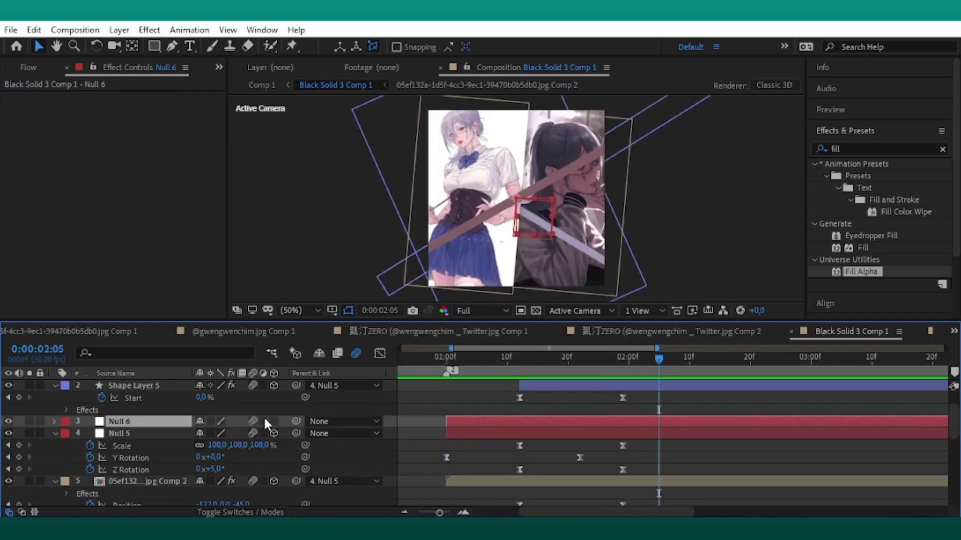
pyautogui.moveTo(296, 433); pyautogui.dragTo(296, 421)
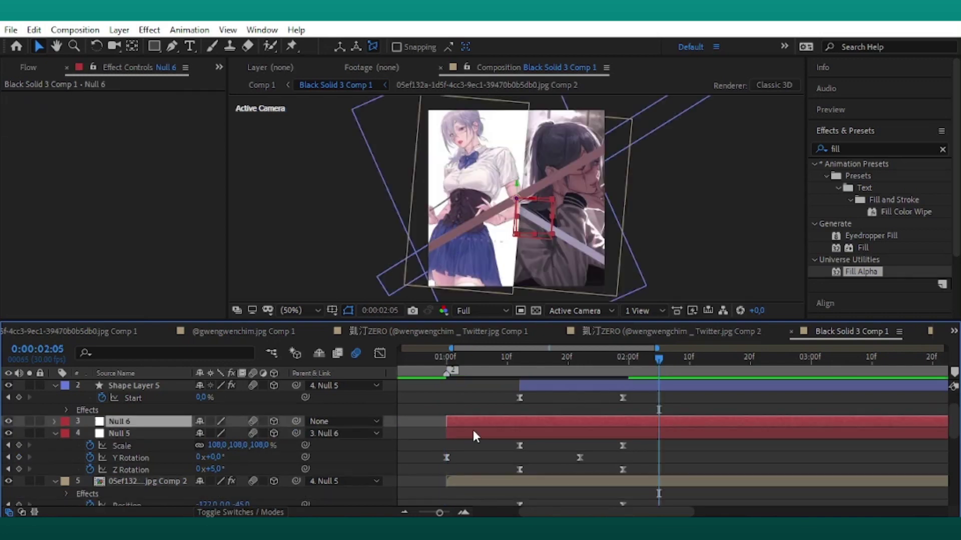
# - Animate Null 6's Y Rotation from 0° at about 0:00:01:21 to -84° at about 0:00:02:07
pyautogui.press('r')
pyautogui.click(90, 457)
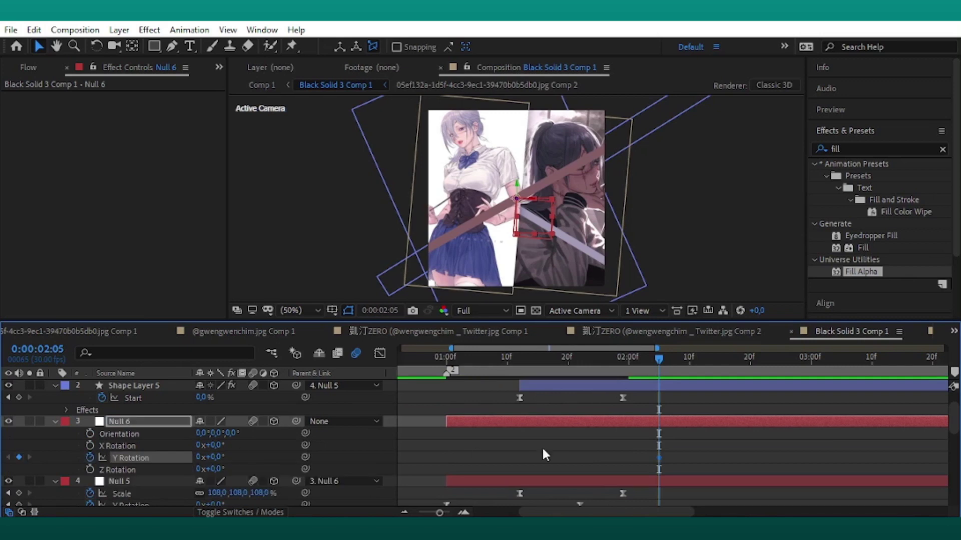
pyautogui.press('u')
pyautogui.moveTo(657, 433); pyautogui.dragTo(573, 445)
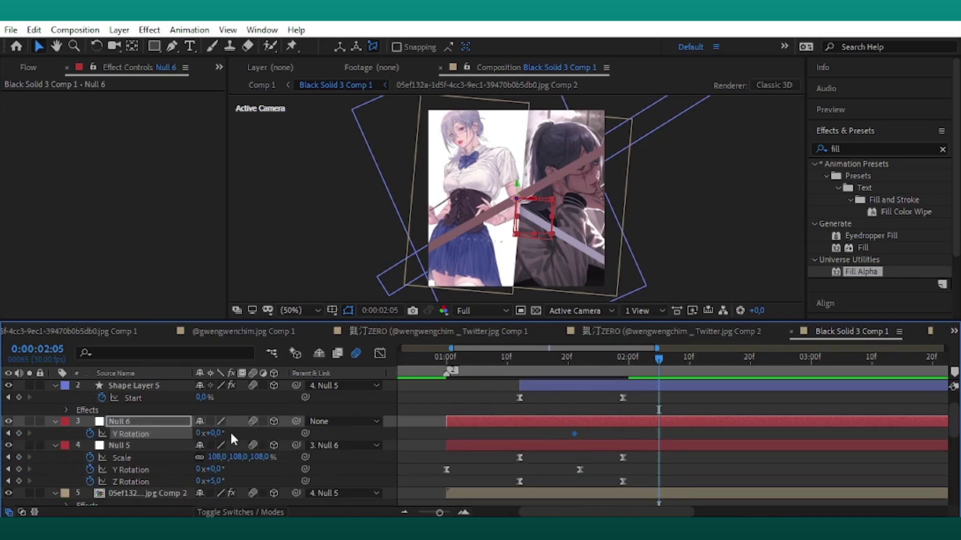
pyautogui.moveTo(214, 433); pyautogui.dragTo(205, 459)
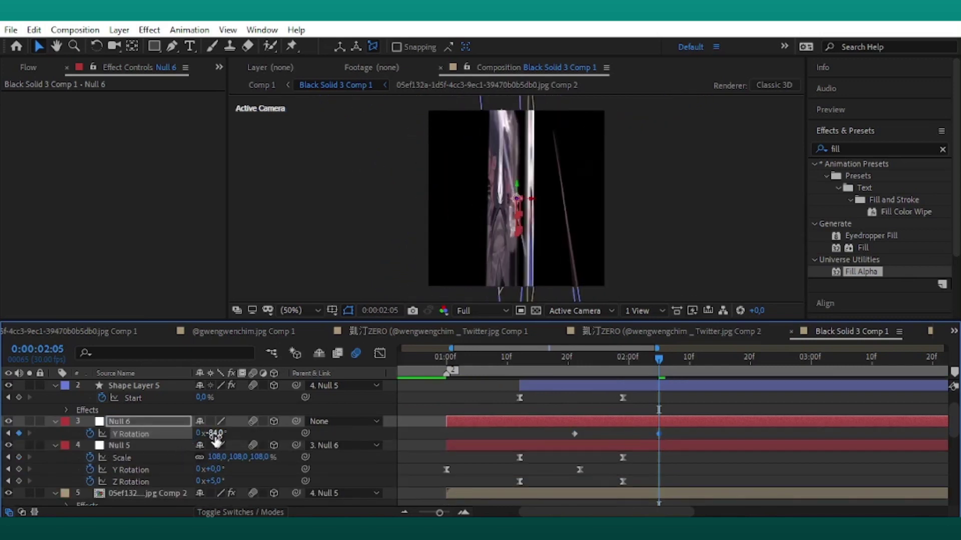
pyautogui.moveTo(658, 434); pyautogui.dragTo(571, 440)
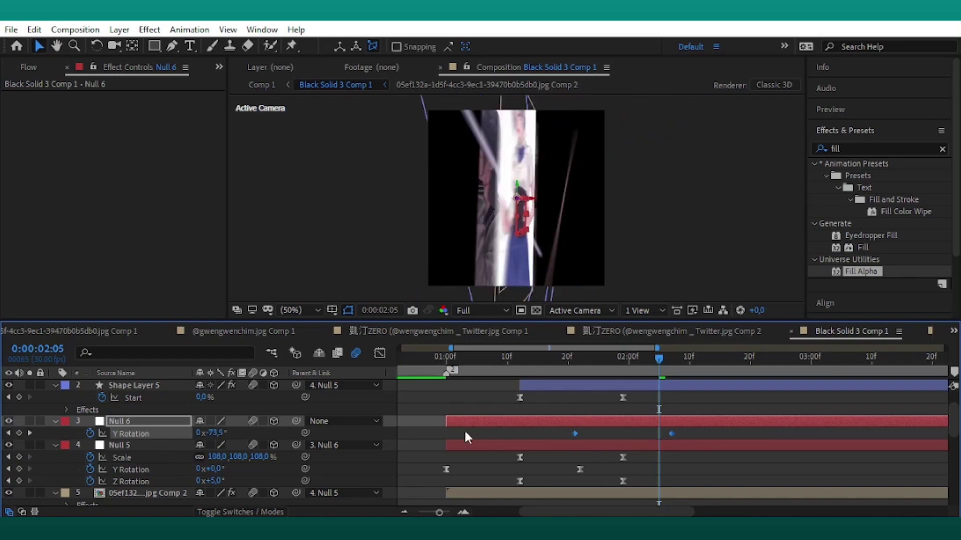
# - Easy-ease Null 6's Y Rotation keyframes, shape the value curve to start slowly and end steeply, and preview the turn
pyautogui.press('F9')
pyautogui.click(379, 353)
pyautogui.rightClick(632, 443)
pyautogui.click(673, 306)
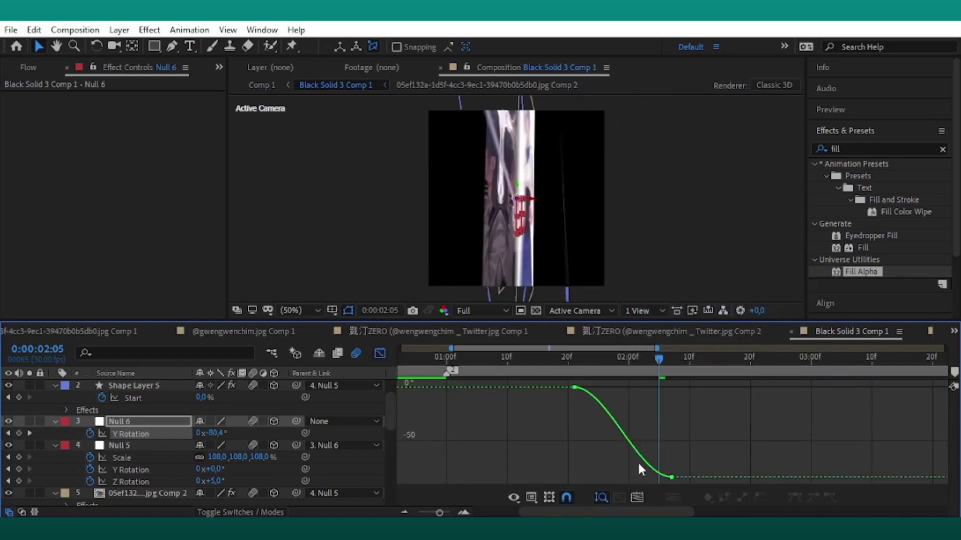
pyautogui.moveTo(639, 477); pyautogui.dragTo(668, 388)
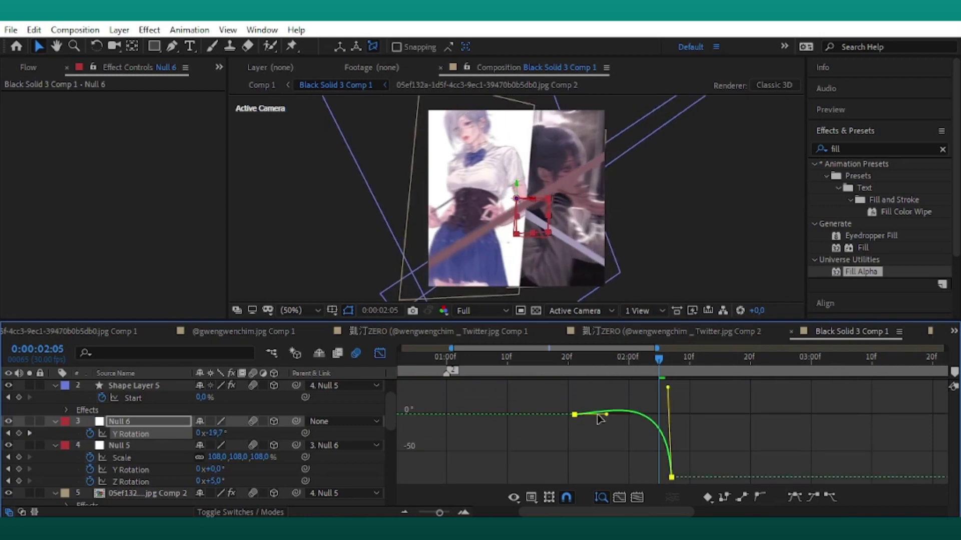
pyautogui.moveTo(609, 417); pyautogui.dragTo(496, 431)
pyautogui.press('space')
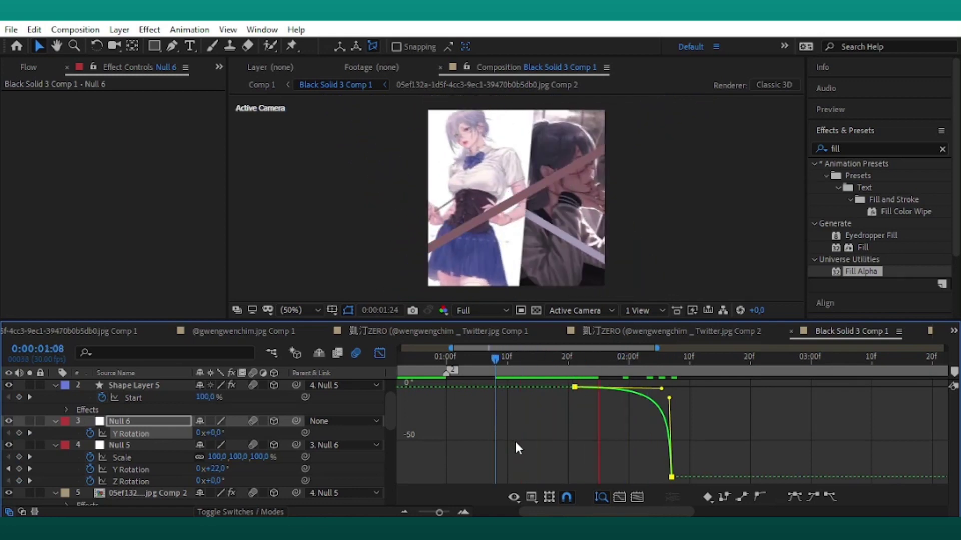
pyautogui.press('space')
pyautogui.click(380, 353)
# - Add a black solid on top of all layers and delete its part before 0:00:01:18
pyautogui.click(530, 359)
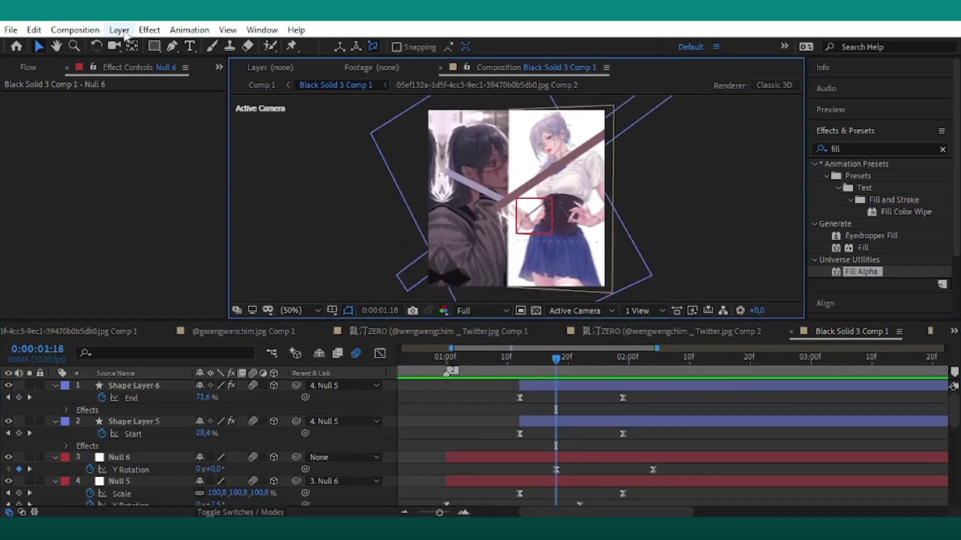
pyautogui.click(119, 30)
pyautogui.moveTo(133, 45)
pyautogui.click(353, 62)
pyautogui.click(272, 443)
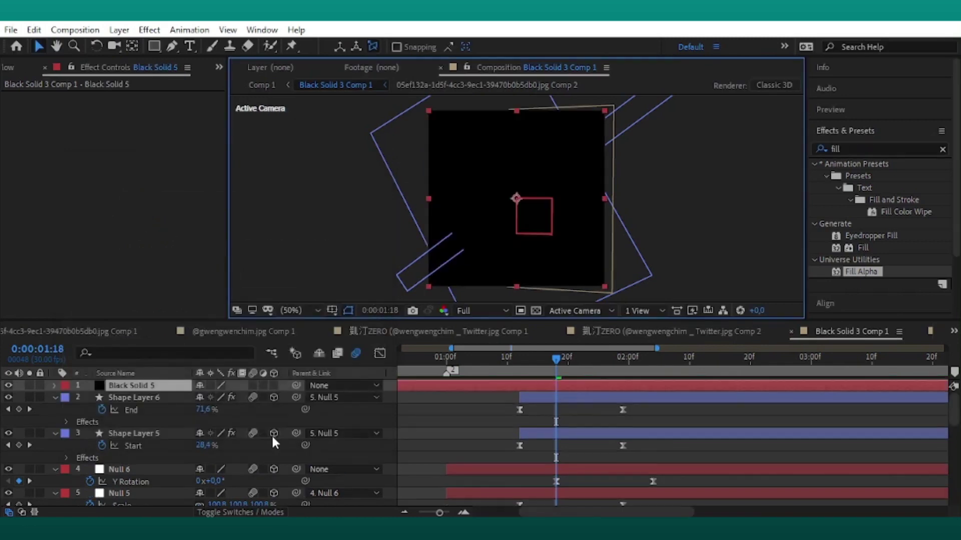
pyautogui.hotkey('ctrl', 'shift', 'd')
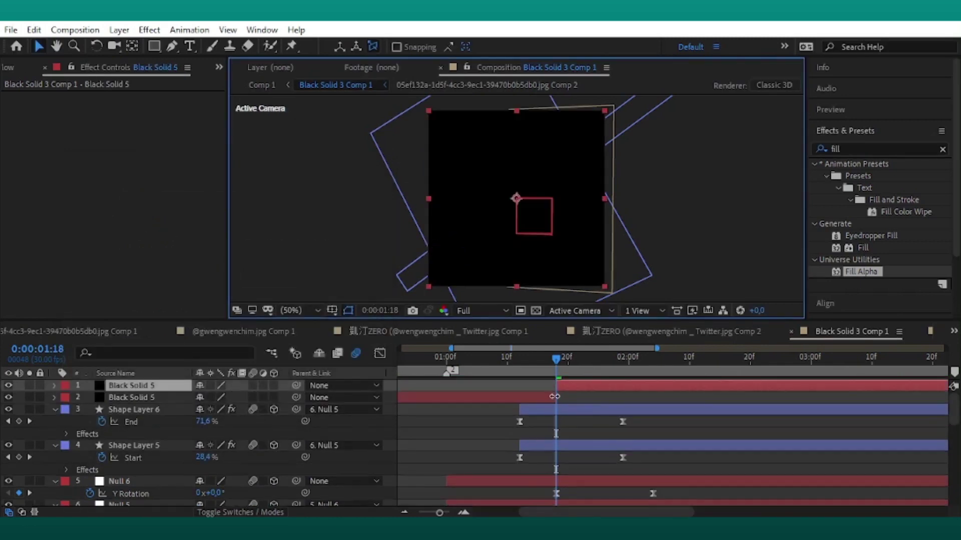
pyautogui.click(551, 397)
pyautogui.press('Delete')
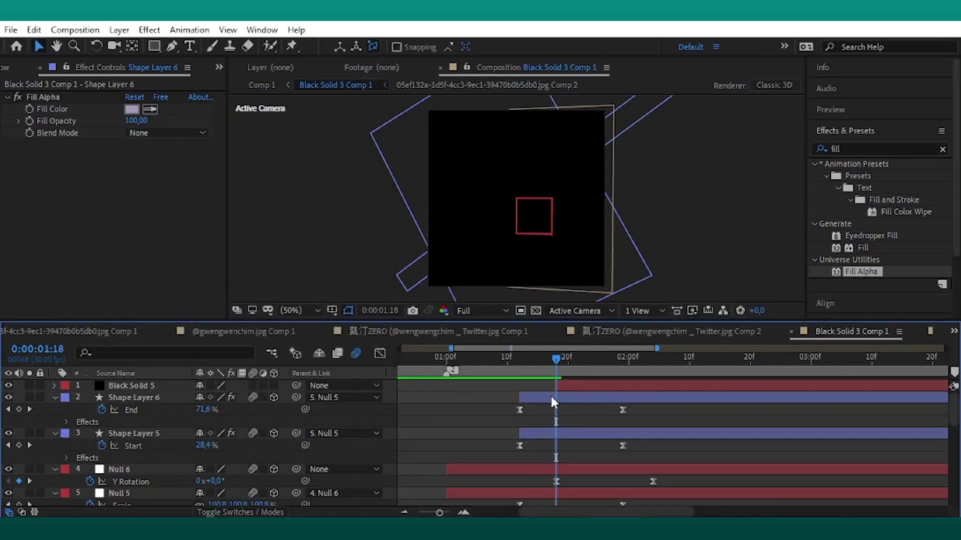
# - Animate Black Solid 5's opacity from 77% at 0:00:01:18 to 0% at 0:00:02:04, with Easy Ease on both keyframes
pyautogui.click(170, 386)
pyautogui.hotkey('alt', 'shift', 't')
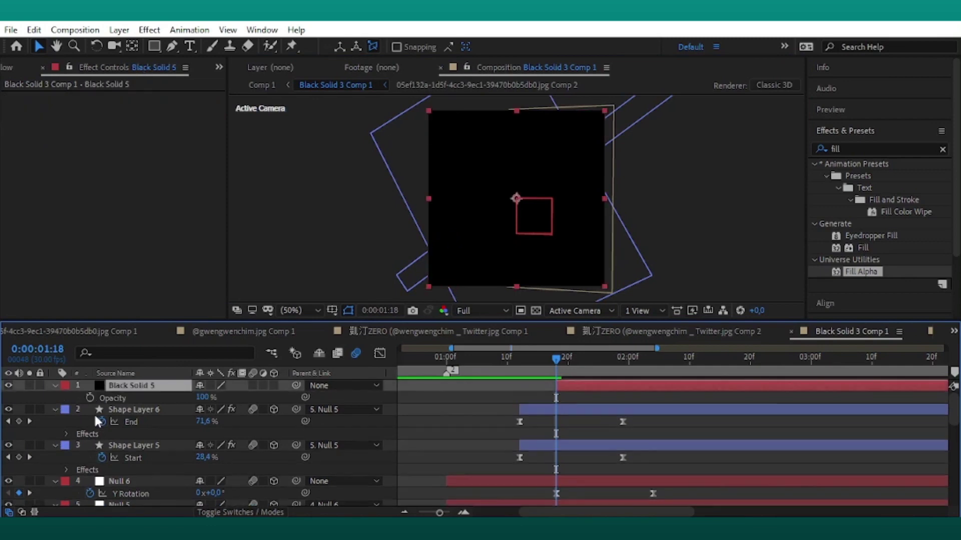
pyautogui.moveTo(556, 397); pyautogui.dragTo(550, 425)
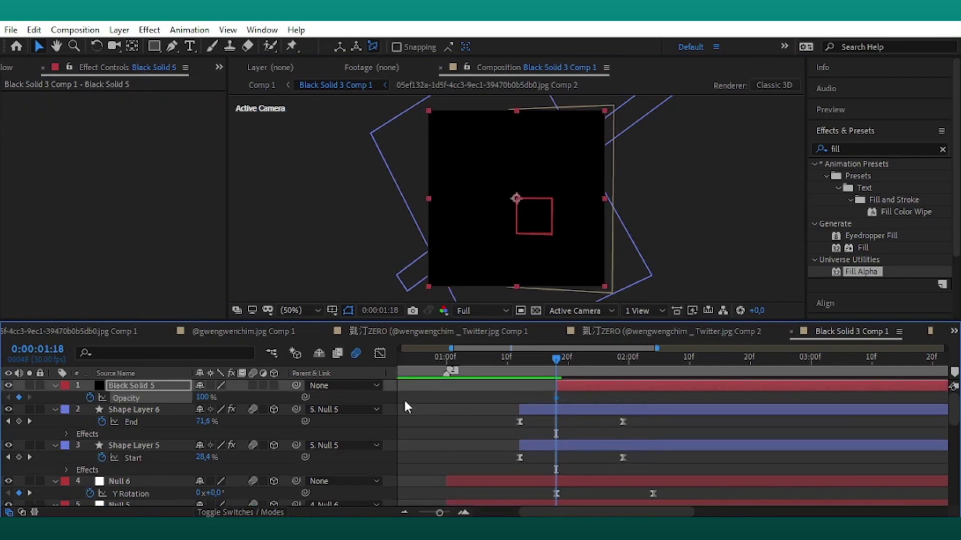
pyautogui.moveTo(203, 399); pyautogui.dragTo(191, 399)
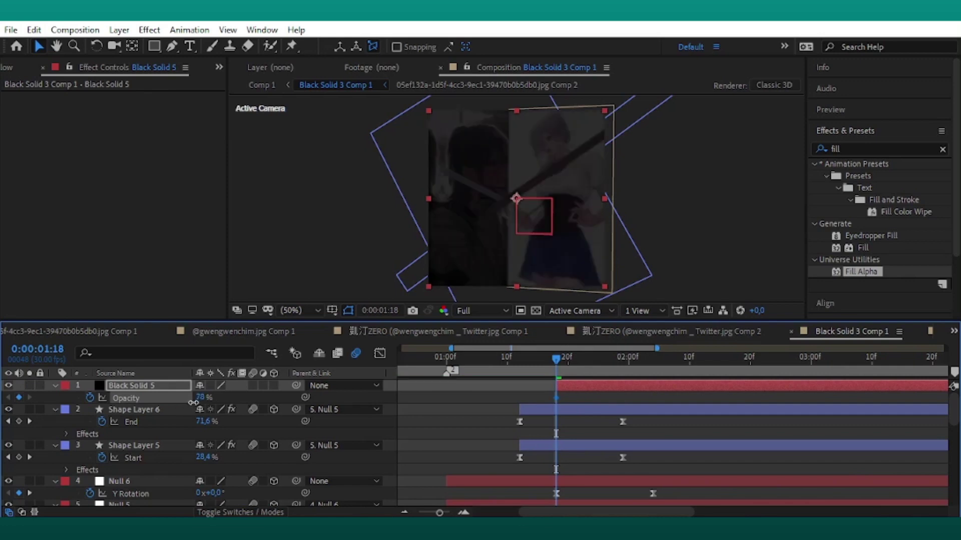
pyautogui.click(653, 366)
pyautogui.moveTo(202, 398); pyautogui.dragTo(84, 417)
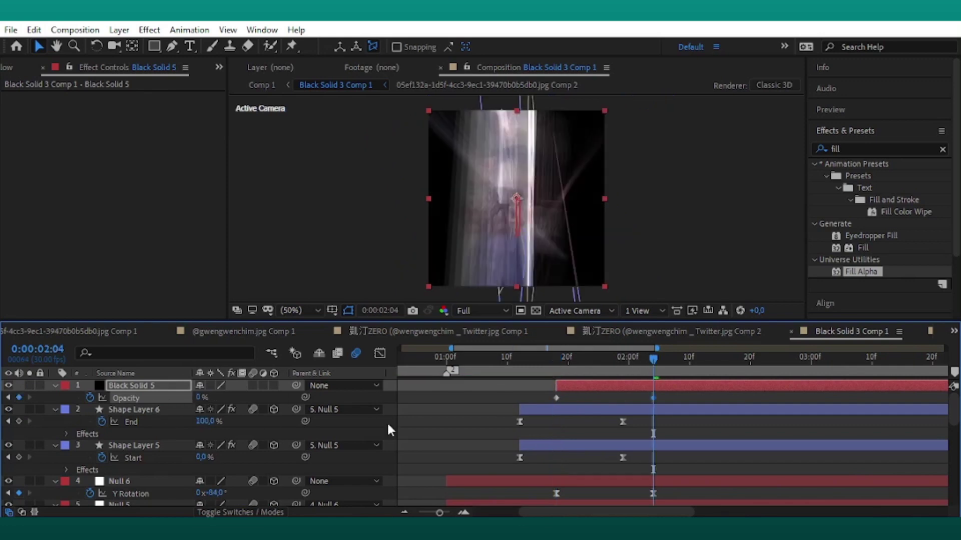
pyautogui.moveTo(662, 396); pyautogui.dragTo(537, 401)
pyautogui.press('F9')
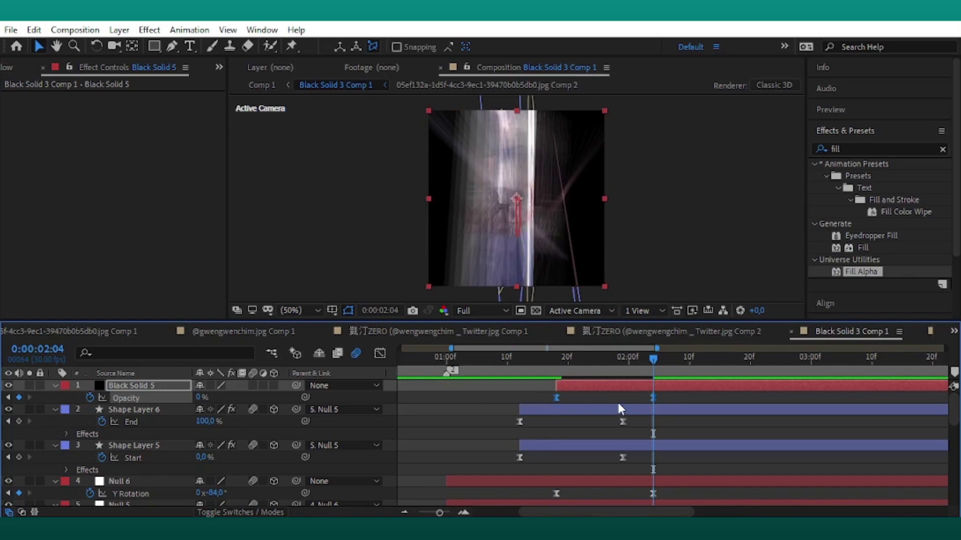
# - Add an adjustment layer on top and trim it to run from 0:00:01:12 to about 0:00:02:01
pyautogui.click(119, 30)
pyautogui.moveTo(280, 46)
pyautogui.click(421, 140)
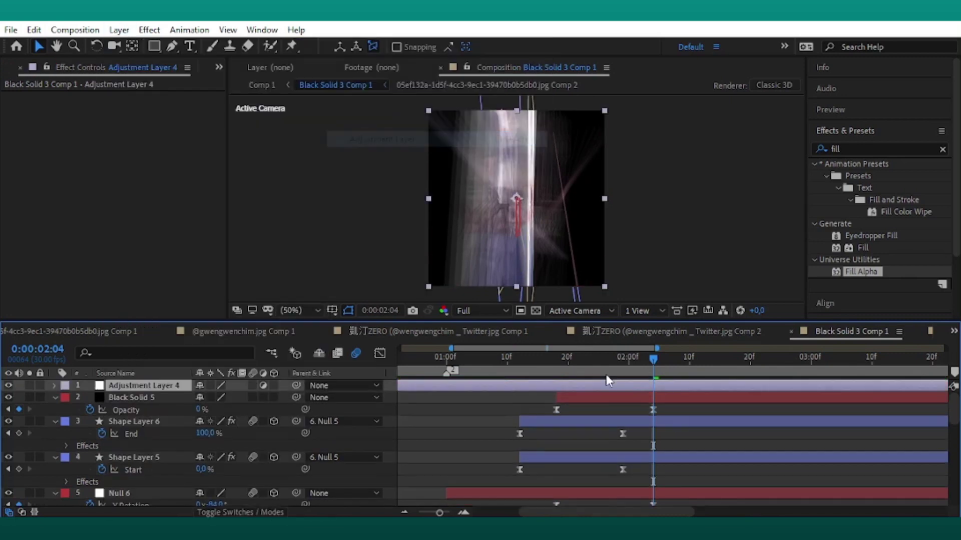
pyautogui.click(521, 359)
pyautogui.hotkey('alt', '[')
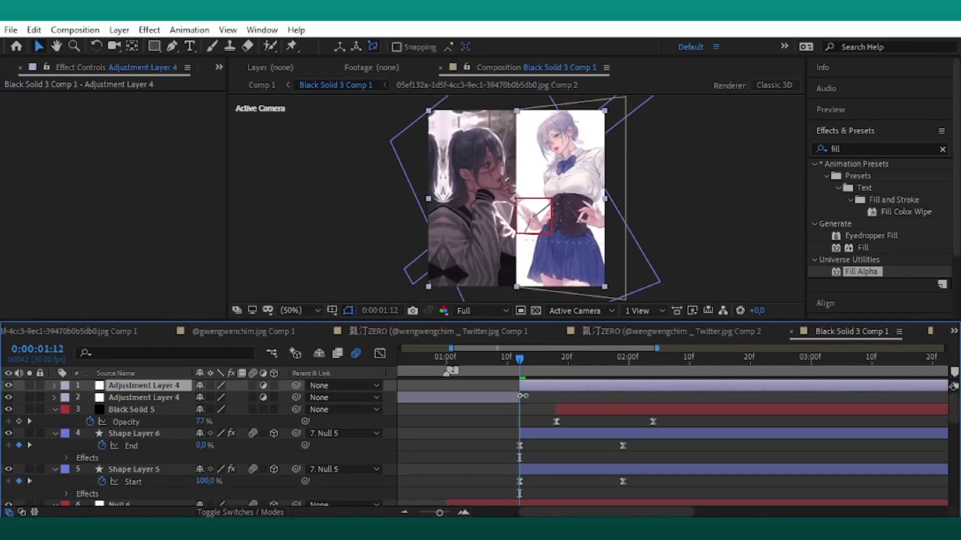
pyautogui.moveTo(521, 381); pyautogui.dragTo(635, 384)
pyautogui.hotkey('ctrl', 'shift', 'd')
pyautogui.press('Delete')
# - Apply the BCC Lens Blur OBS effect to Adjustment Layer 4 with the current time at 0:00:01:18
pyautogui.click(555, 370)
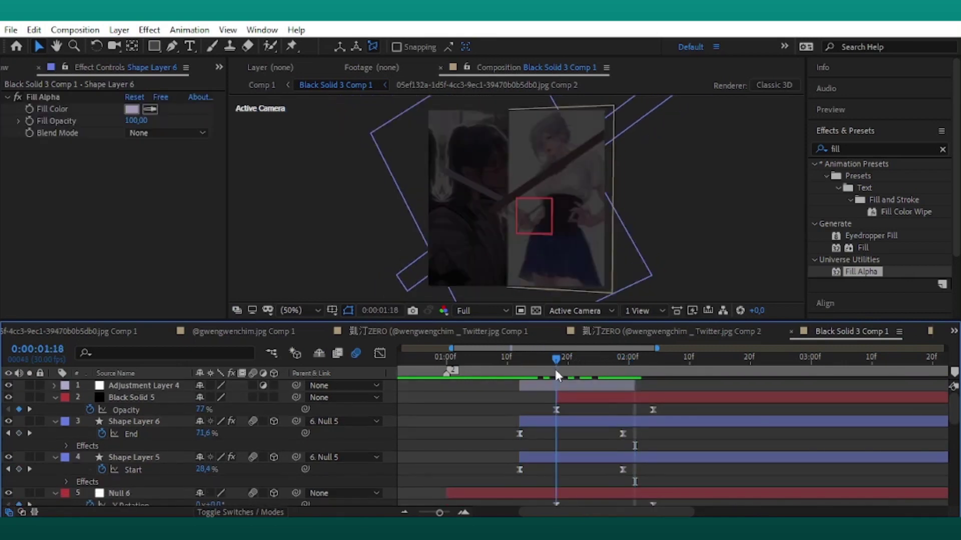
pyautogui.click(569, 384)
pyautogui.hotkey('ctrl', '5')
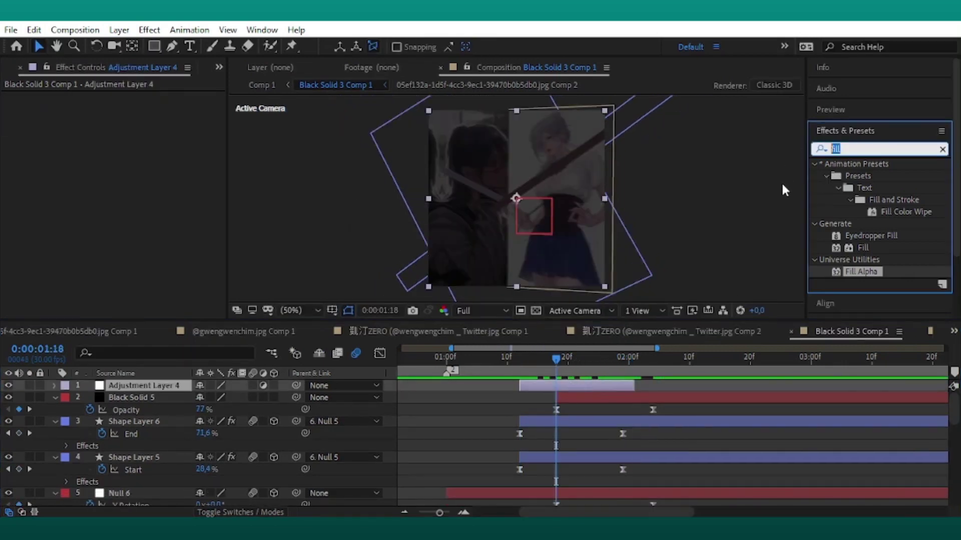
pyautogui.write('bcc')
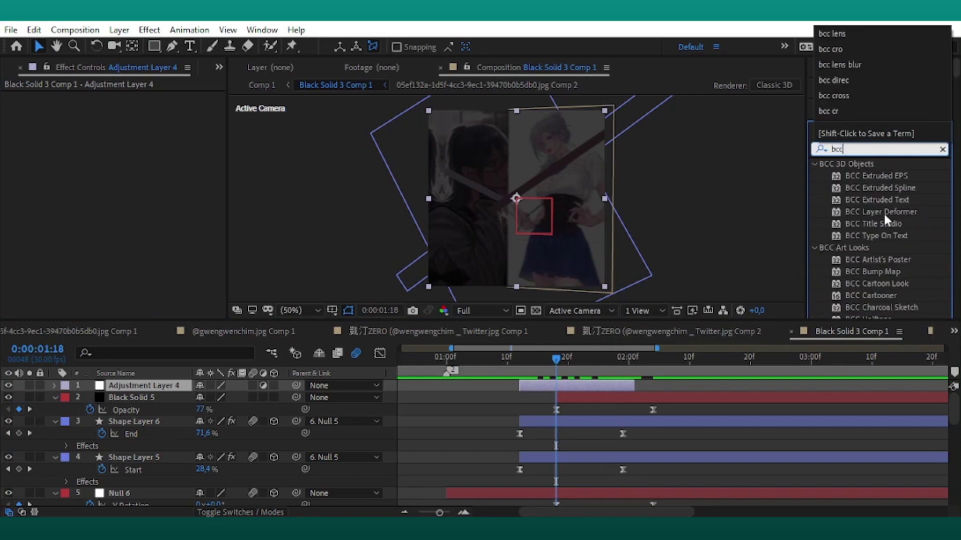
pyautogui.write(' lens')
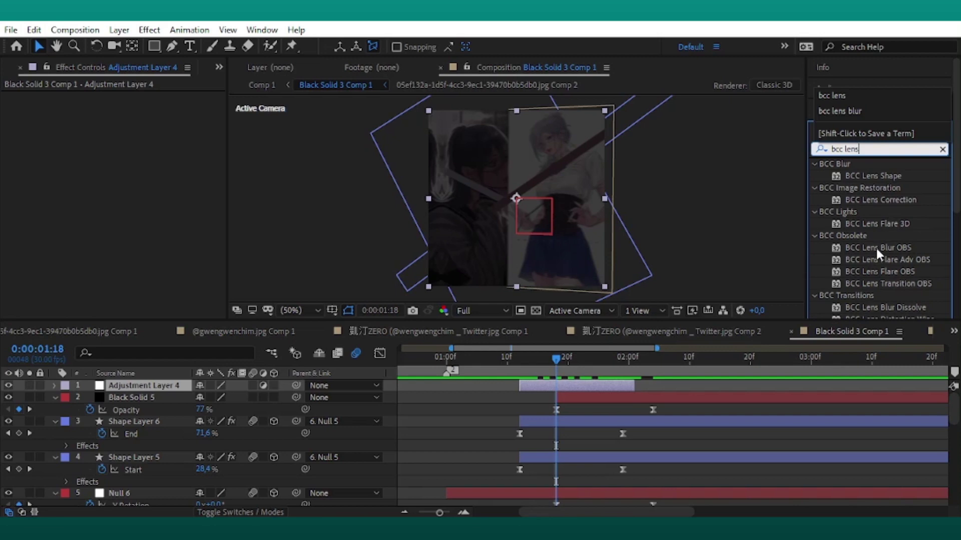
pyautogui.doubleClick(877, 250)
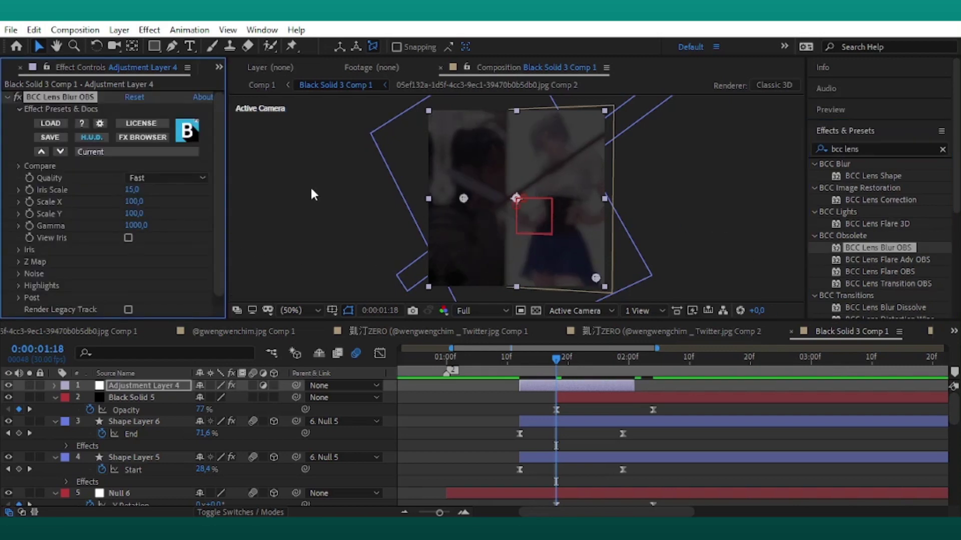
# - Enable keyframing for the lens blur's Iris Scale at 0:00:01:18 and set the value to 20
pyautogui.moveTo(125, 189); pyautogui.dragTo(32, 201)
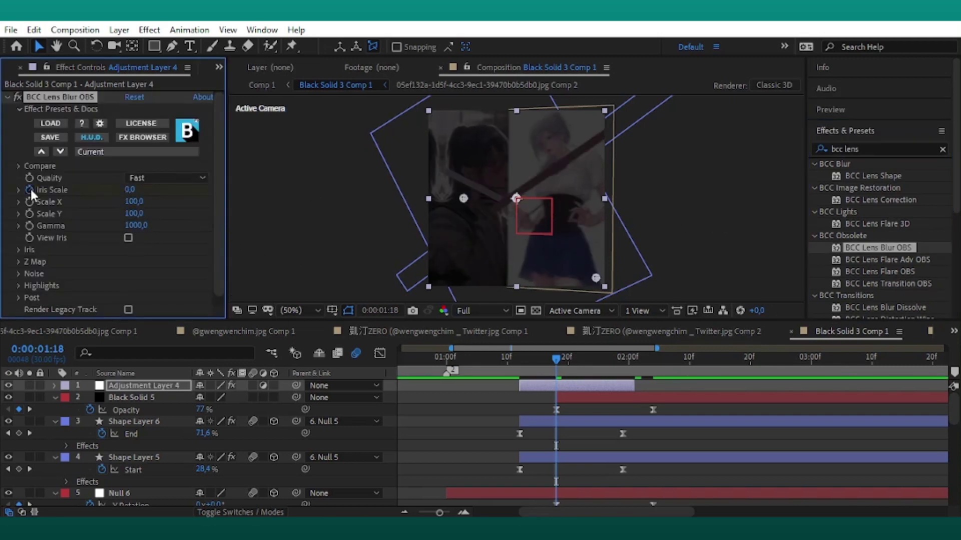
pyautogui.press('u')
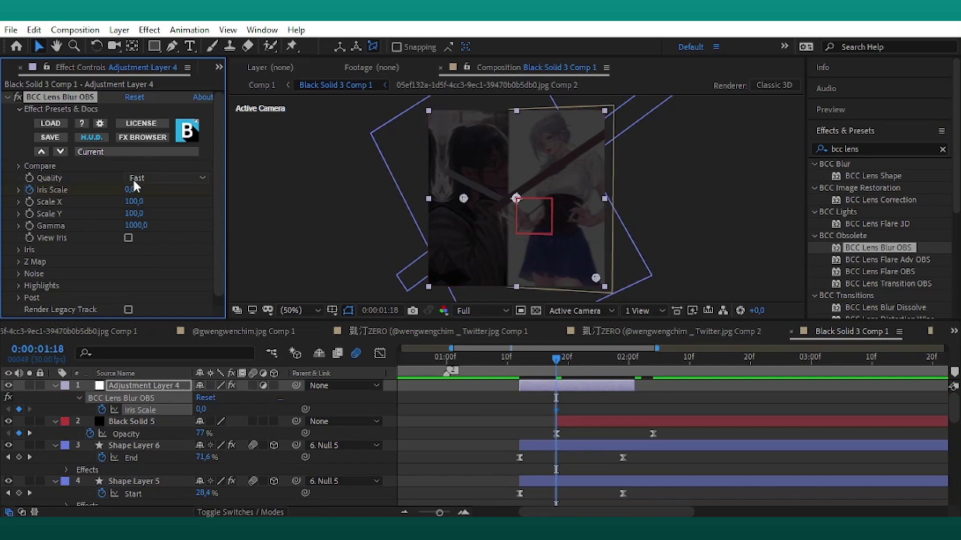
pyautogui.moveTo(129, 190); pyautogui.dragTo(150, 187)
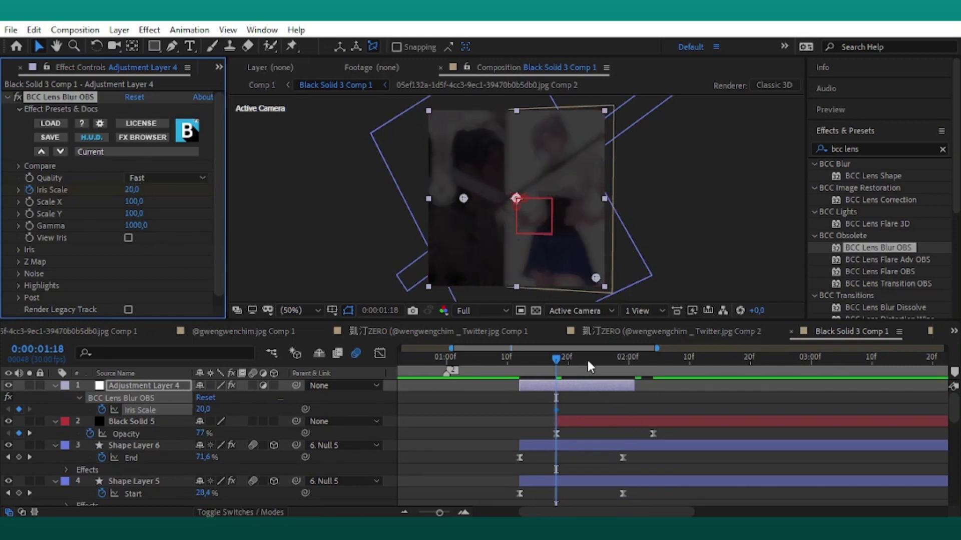
# - Add Iris Scale keyframes of 0 at Adjustment Layer 4's end and at 0:00:01:12, and preview the blur
pyautogui.moveTo(586, 358); pyautogui.dragTo(633, 411)
pyautogui.click(142, 190)
pyautogui.write('0')
pyautogui.press('Return')
pyautogui.moveTo(605, 365); pyautogui.dragTo(518, 409)
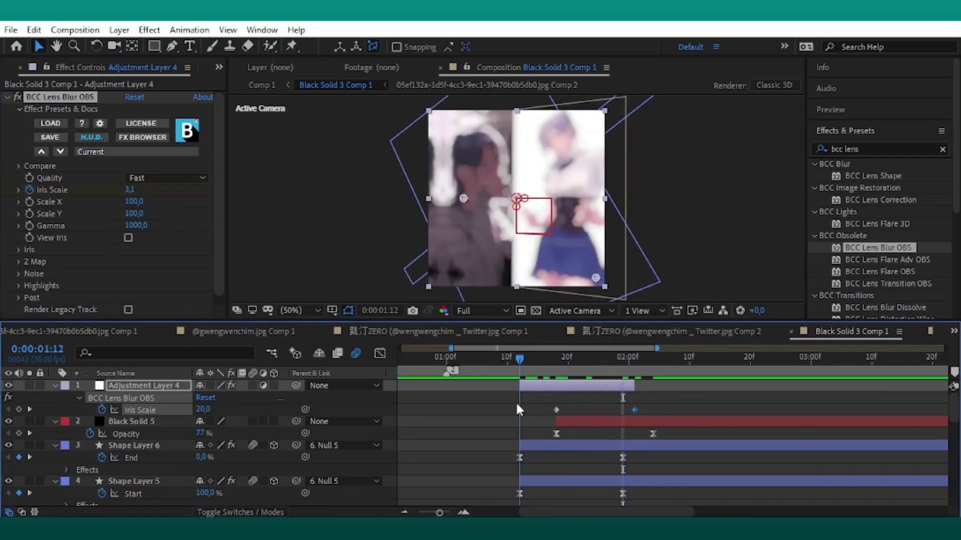
pyautogui.click(127, 191)
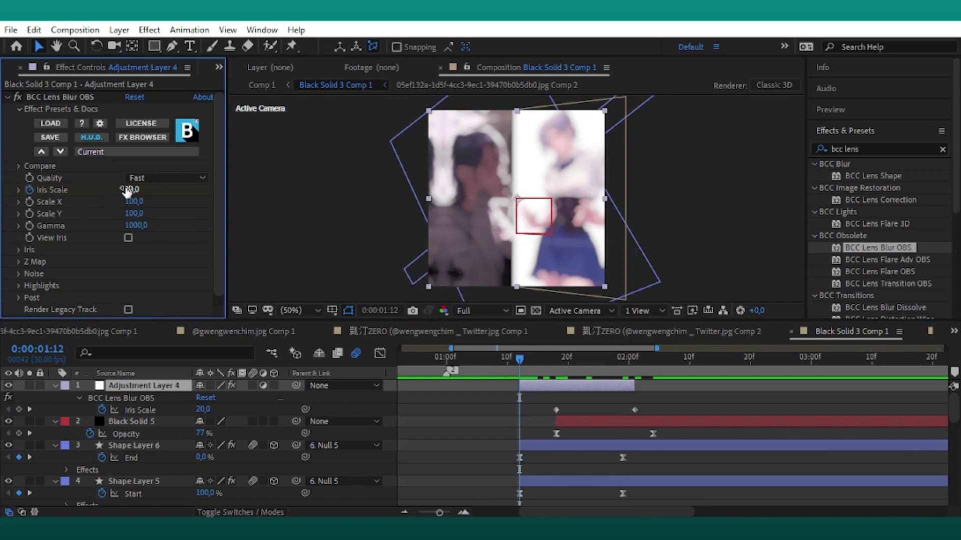
pyautogui.write('0')
pyautogui.press('Return')
pyautogui.click(554, 398)
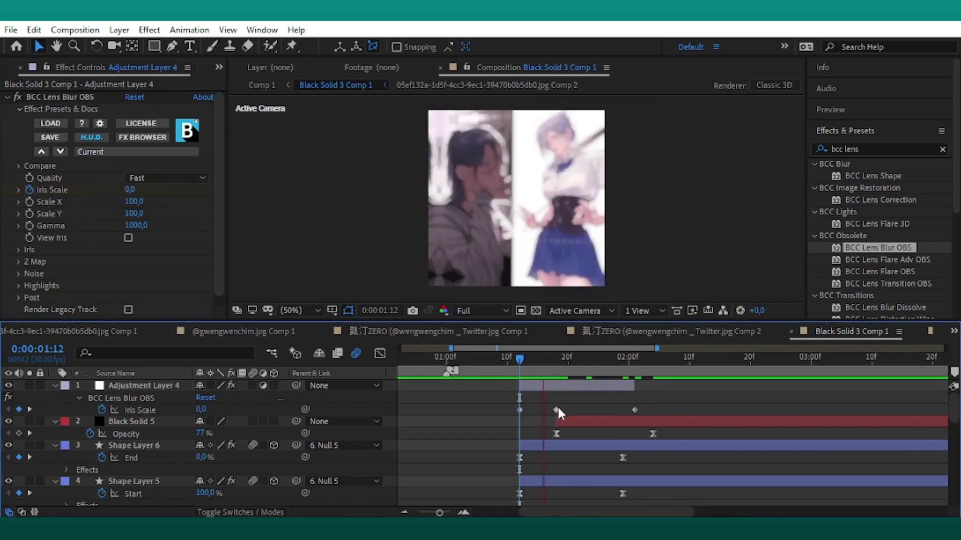
pyautogui.press('space')
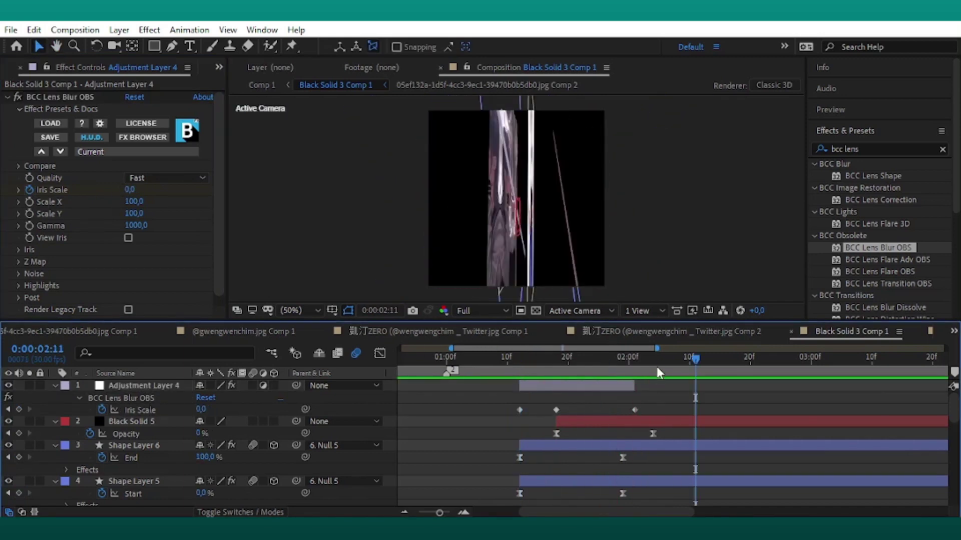
# - Trim all layers extending past 0:00:02:04 to end at that time, and save the project
pyautogui.moveTo(656, 367); pyautogui.dragTo(651, 409)
pyautogui.moveTo(87, 389); pyautogui.dragTo(280, 381)
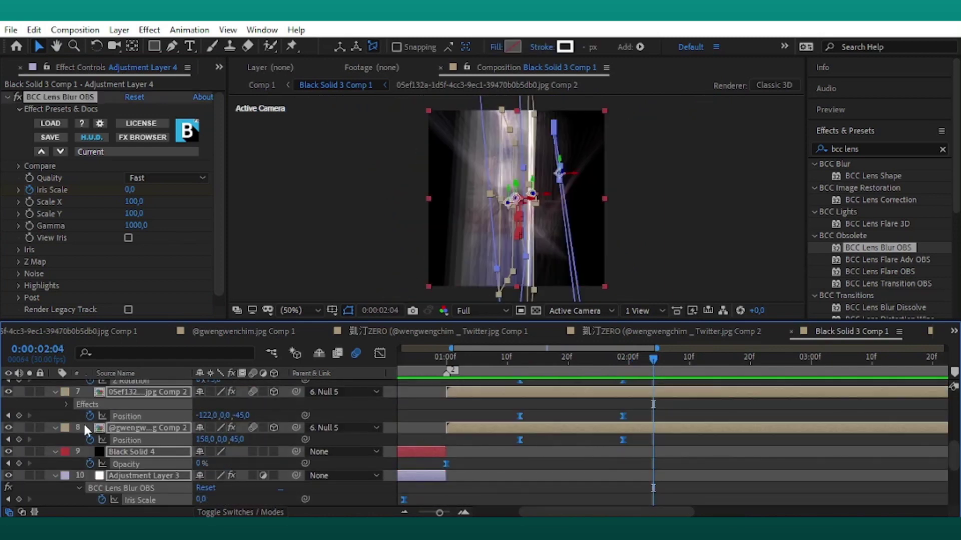
pyautogui.scroll(10, 83, 423)
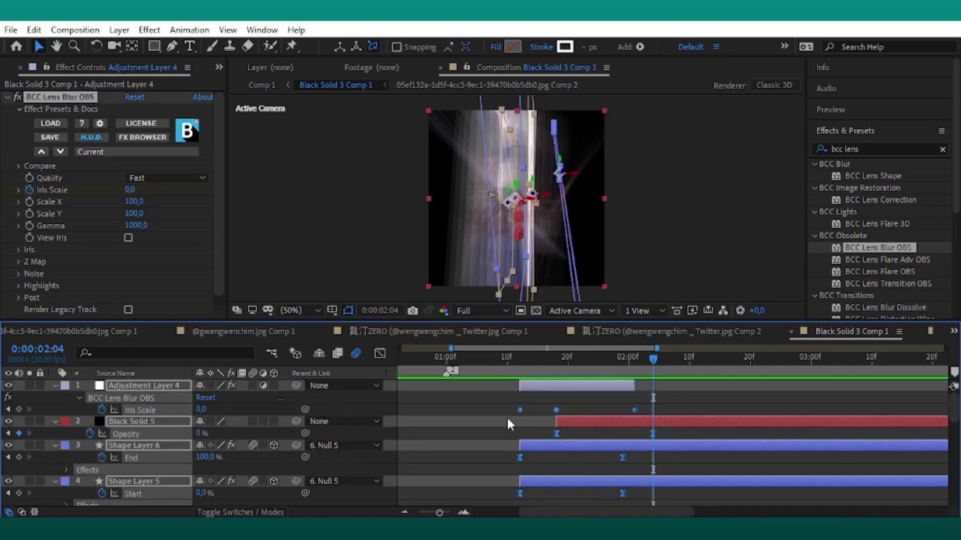
pyautogui.hotkey('alt', ']')
pyautogui.click(656, 427)
pyautogui.hotkey('ctrl', 's')
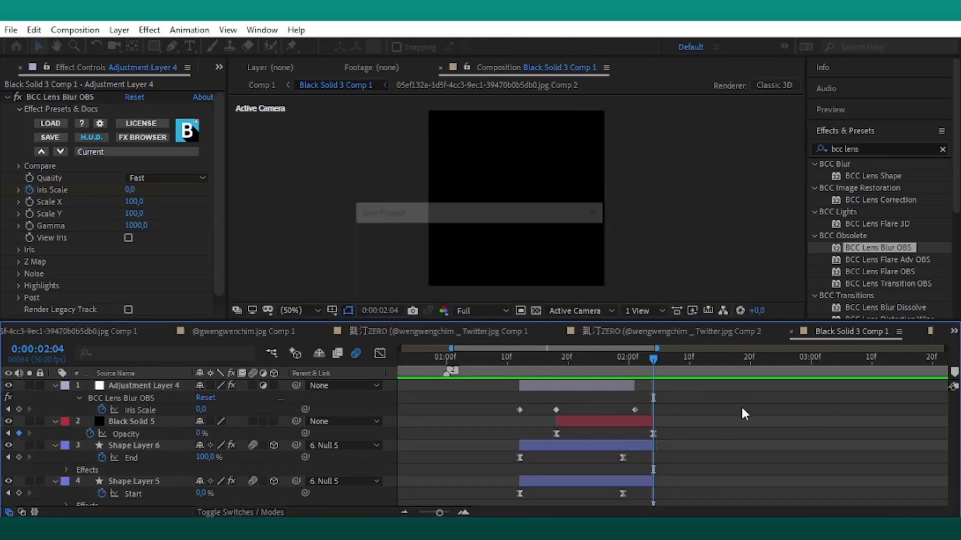
# - Add a new adjustment layer above all layers, delete its part after 0:00:02:04, and save the project
pyautogui.moveTo(450, 348); pyautogui.dragTo(401, 347)
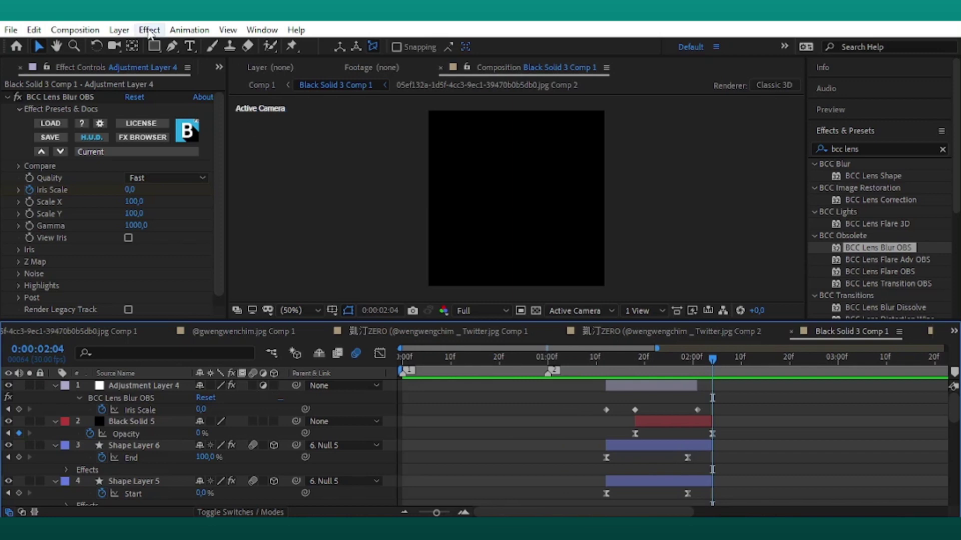
pyautogui.click(119, 30)
pyautogui.click(502, 137)
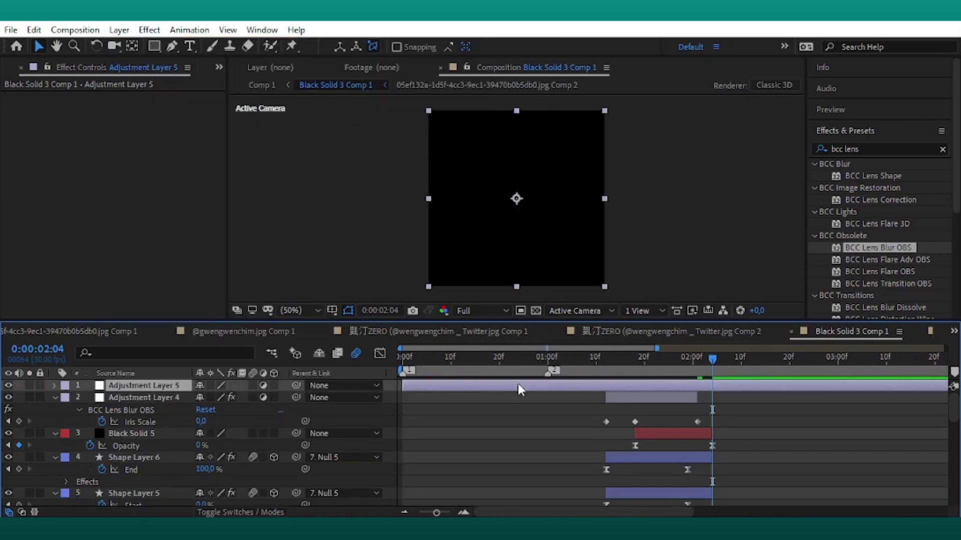
pyautogui.hotkey('ctrl', 'shift', 'd')
pyautogui.press('Delete')
pyautogui.click(697, 387)
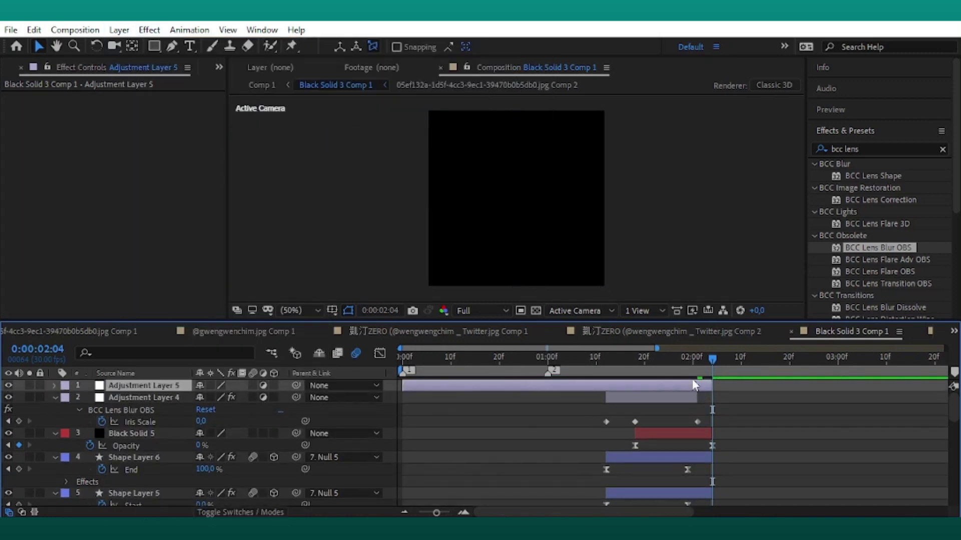
pyautogui.hotkey('ctrl', 's')
# - Apply the Sharpen effect from the Blur & Sharpen group to Adjustment Layer 5
pyautogui.moveTo(554, 368)
pyautogui.mouseDown()
pyautogui.moveTo(566, 376)
pyautogui.moveTo(535, 390)
pyautogui.moveTo(554, 372)
pyautogui.mouseUp()
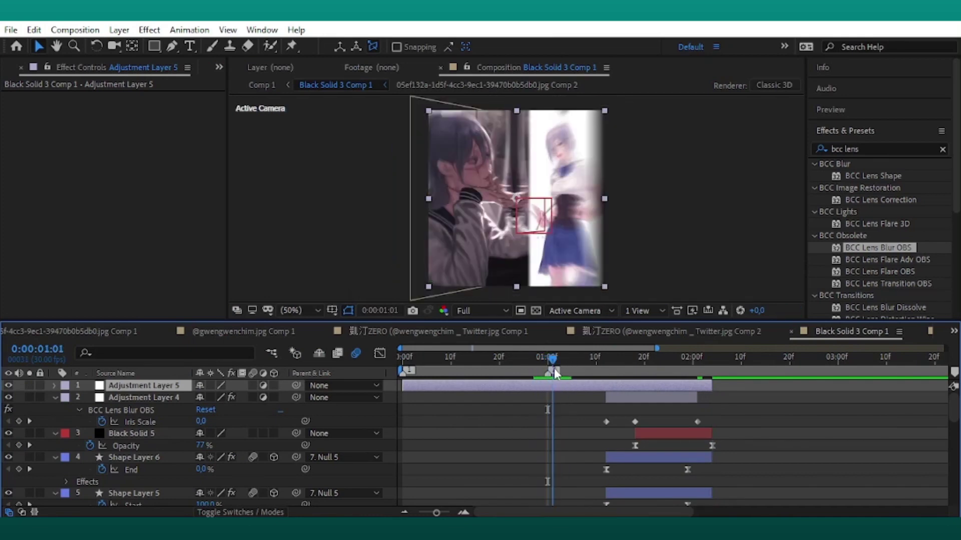
pyautogui.click(858, 146)
pyautogui.write('s')
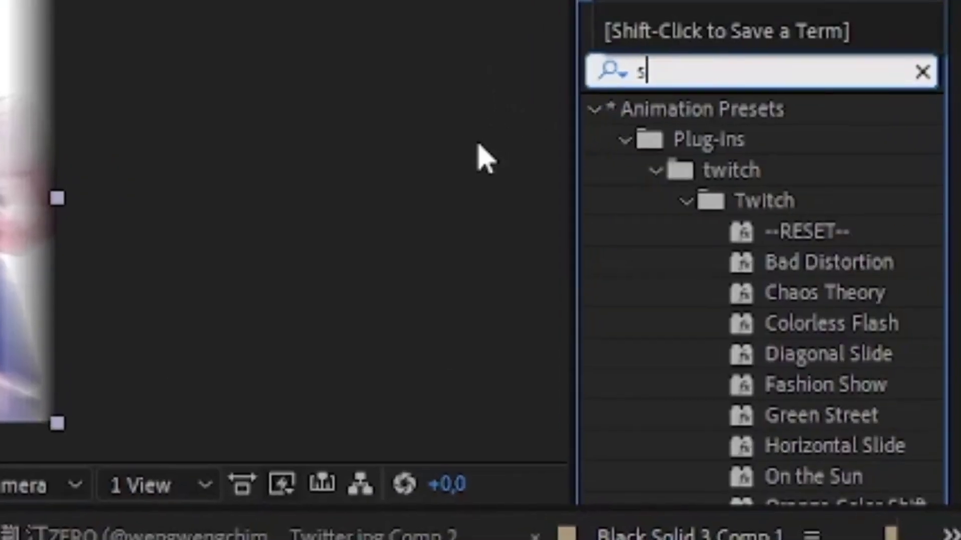
pyautogui.write('harpe')
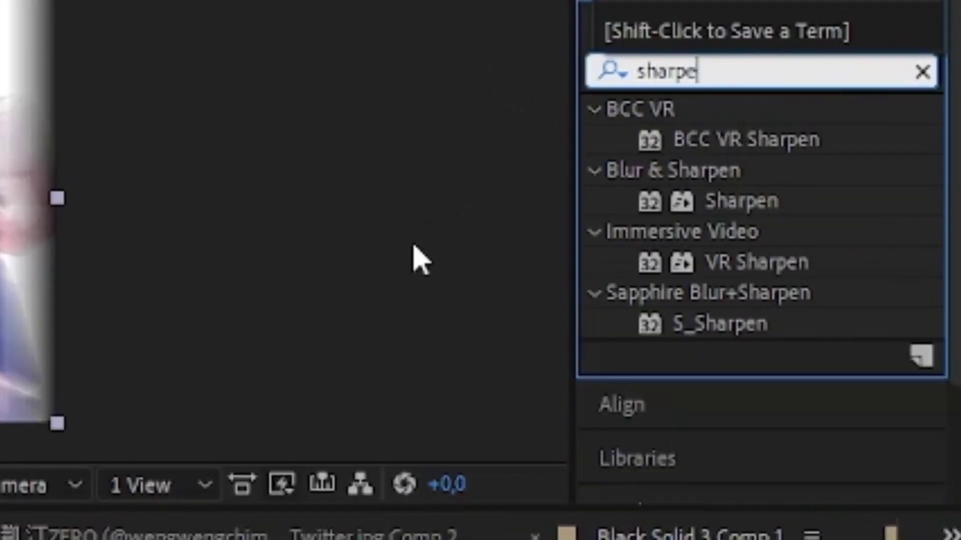
pyautogui.write('n')
pyautogui.doubleClick(740, 201)
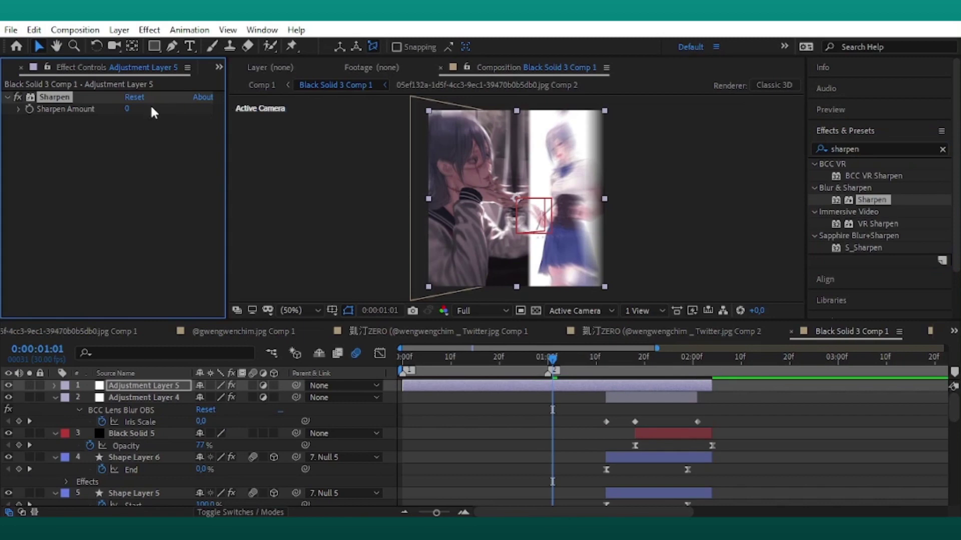
# - Set Adjustment Layer 5's Sharpen Amount to 55 and preview the finished transition
pyautogui.click(127, 109)
pyautogui.write('55')
pyautogui.press('Return')
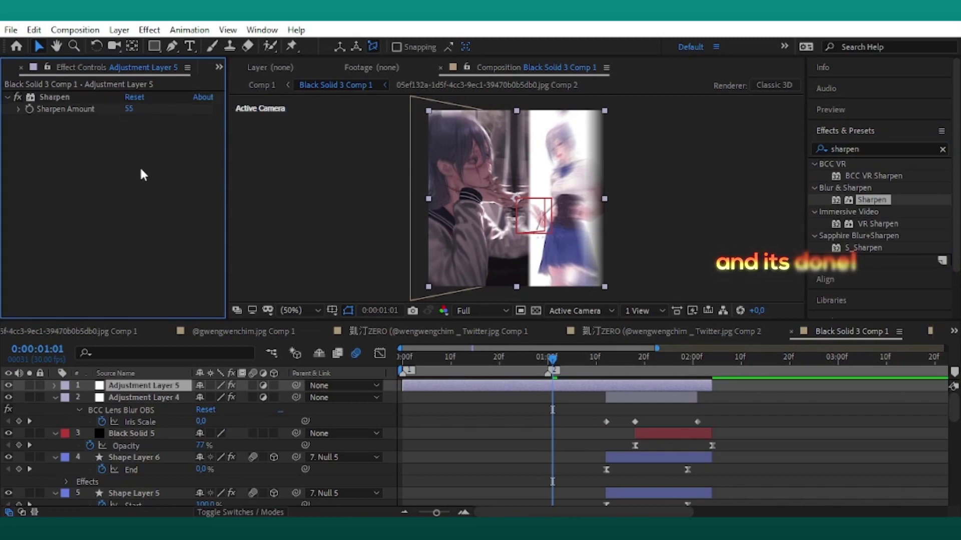
pyautogui.moveTo(566, 371); pyautogui.dragTo(647, 368)
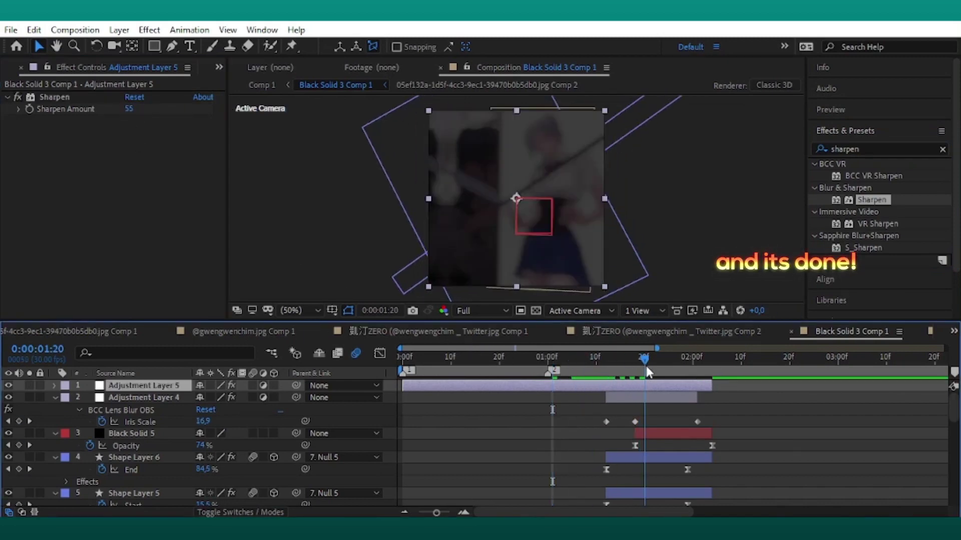
pyautogui.press('space')
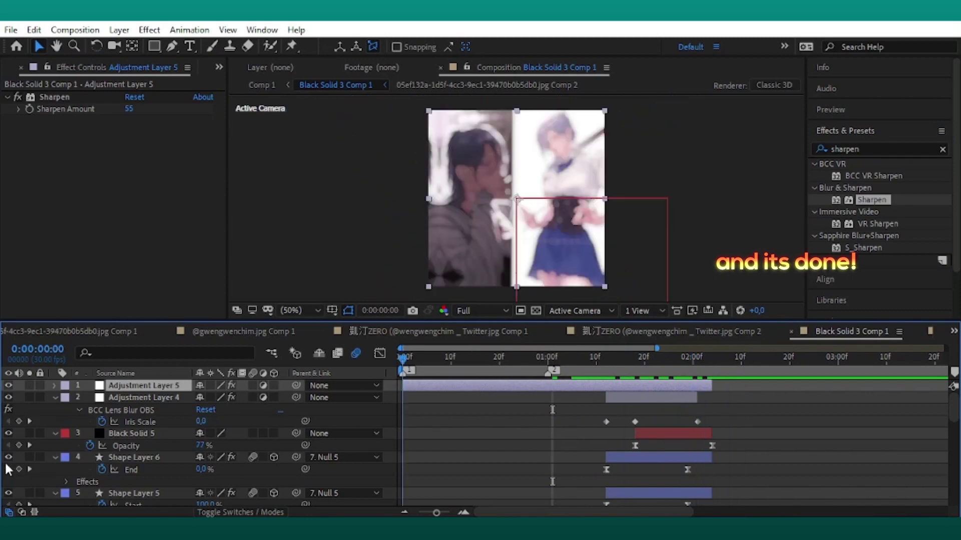